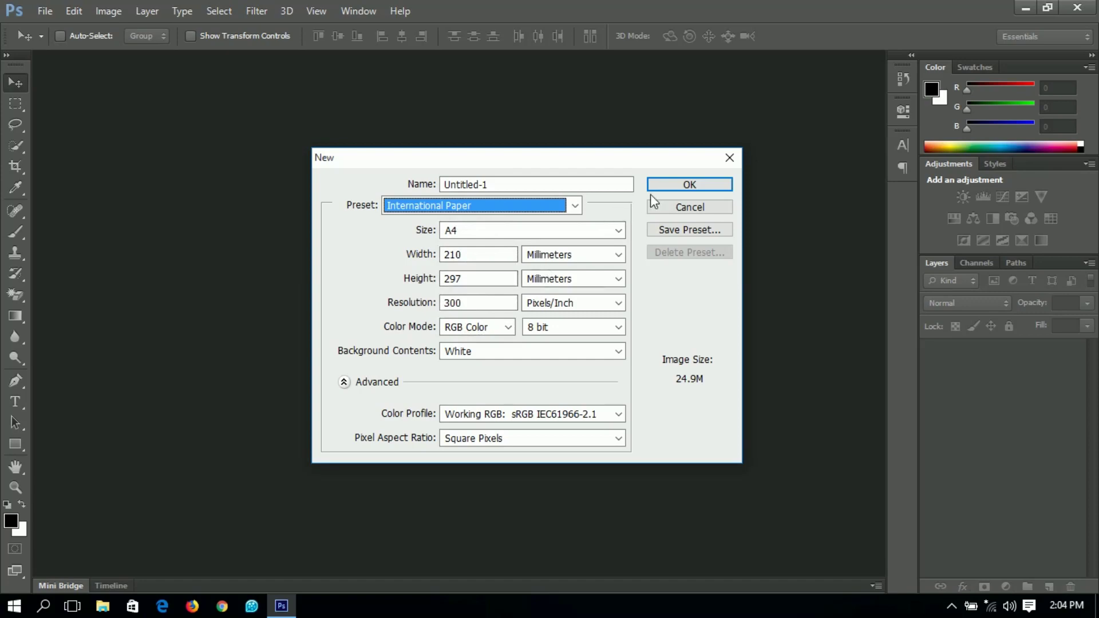
Create the A4 document and cover it with a black (000000) Solid Color fill layer
left_click(663, 185)
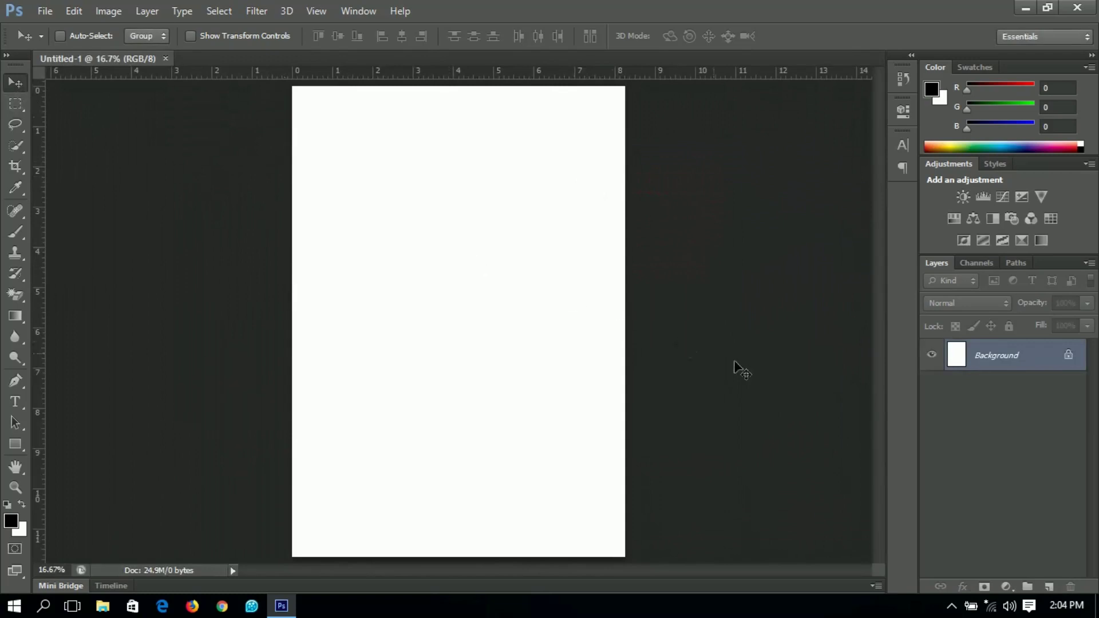
left_click(1006, 587)
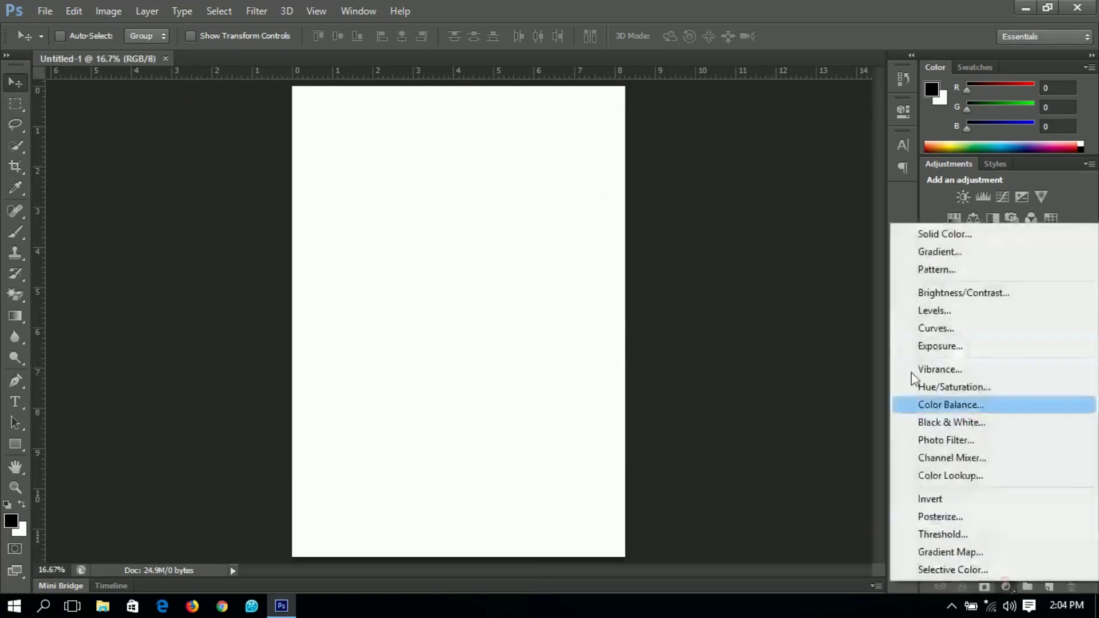
left_click(924, 235)
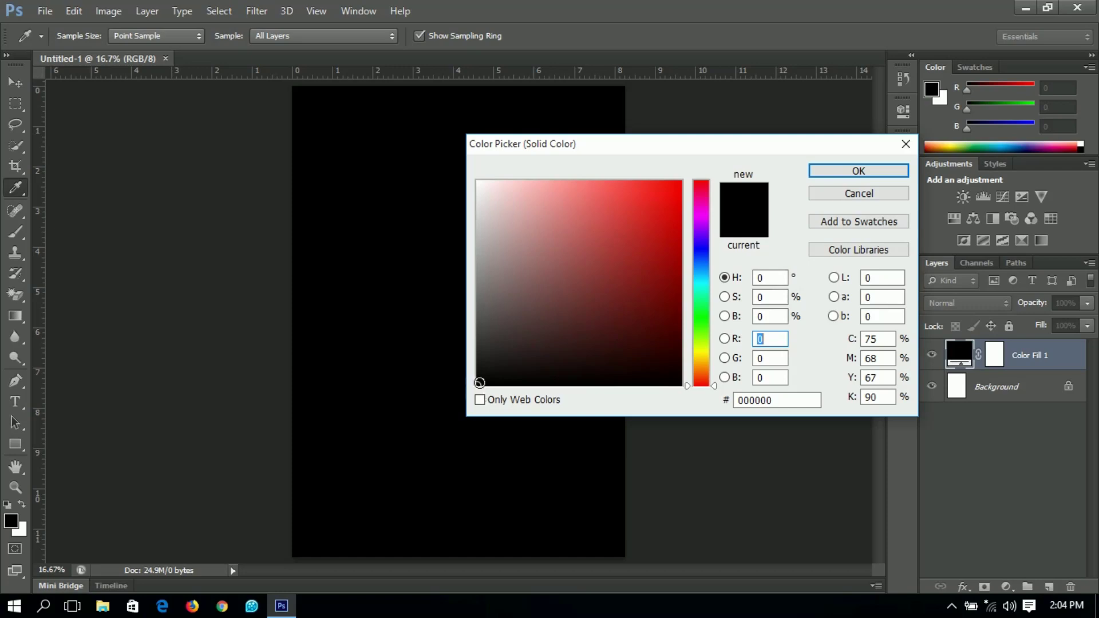
left_click(814, 171)
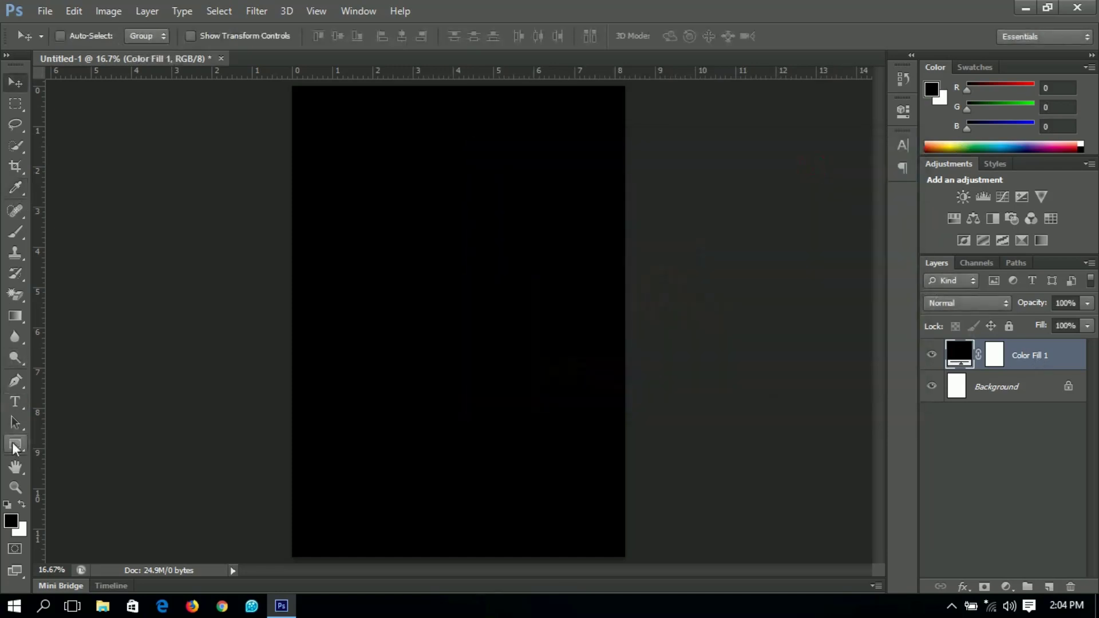
Draw a rectangle just inside the page edges with the Rectangle Tool
left_click_drag(15, 444, 48, 438)
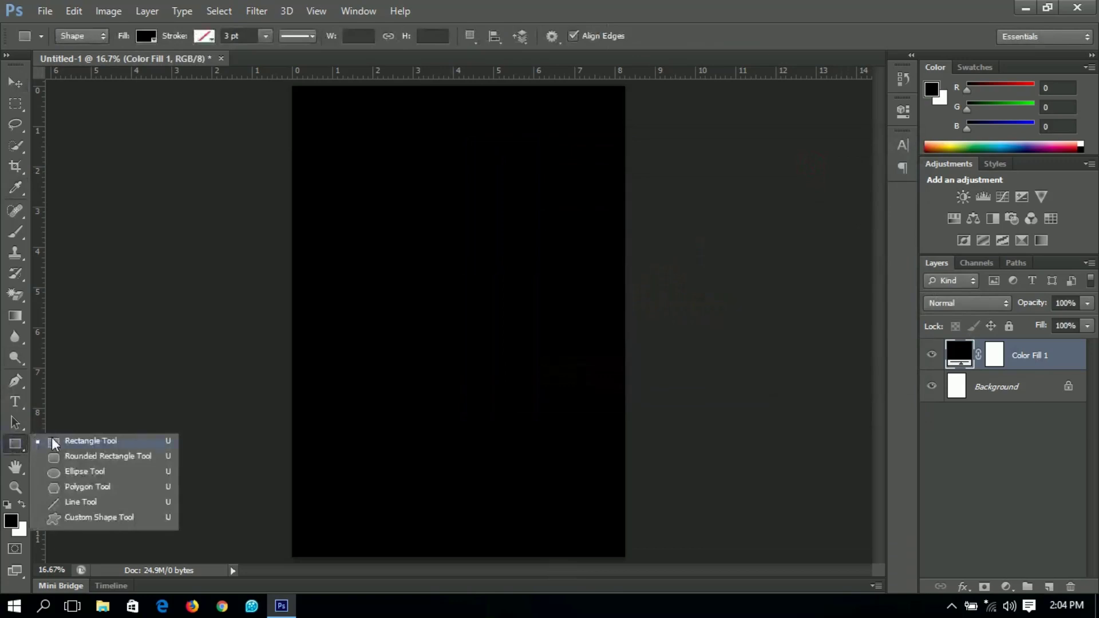
left_click(118, 448)
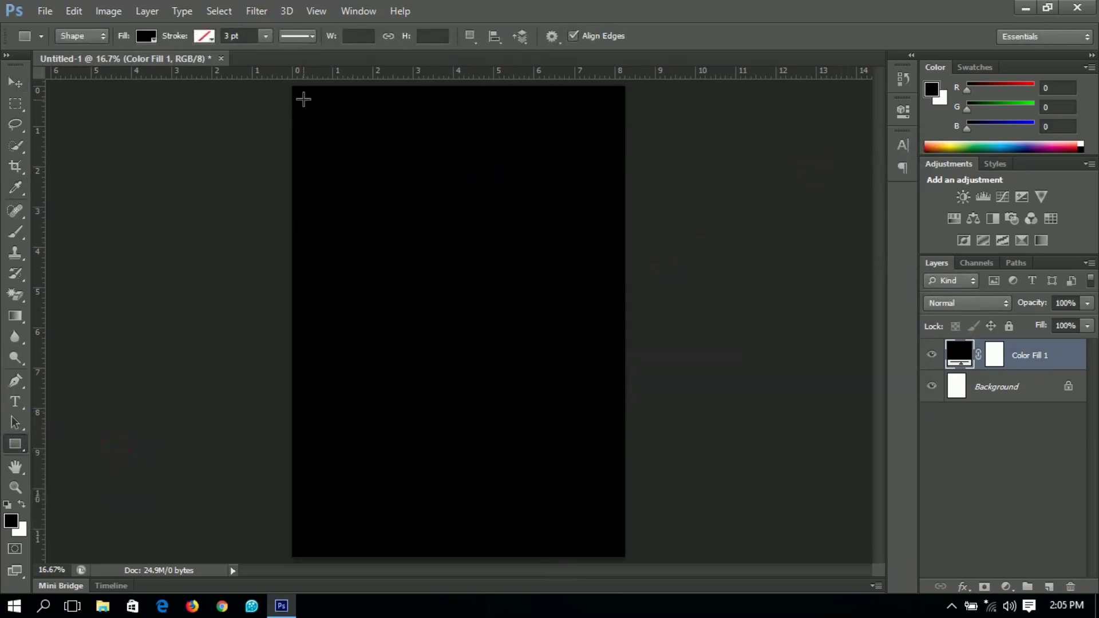
left_click_drag(303, 98, 601, 533)
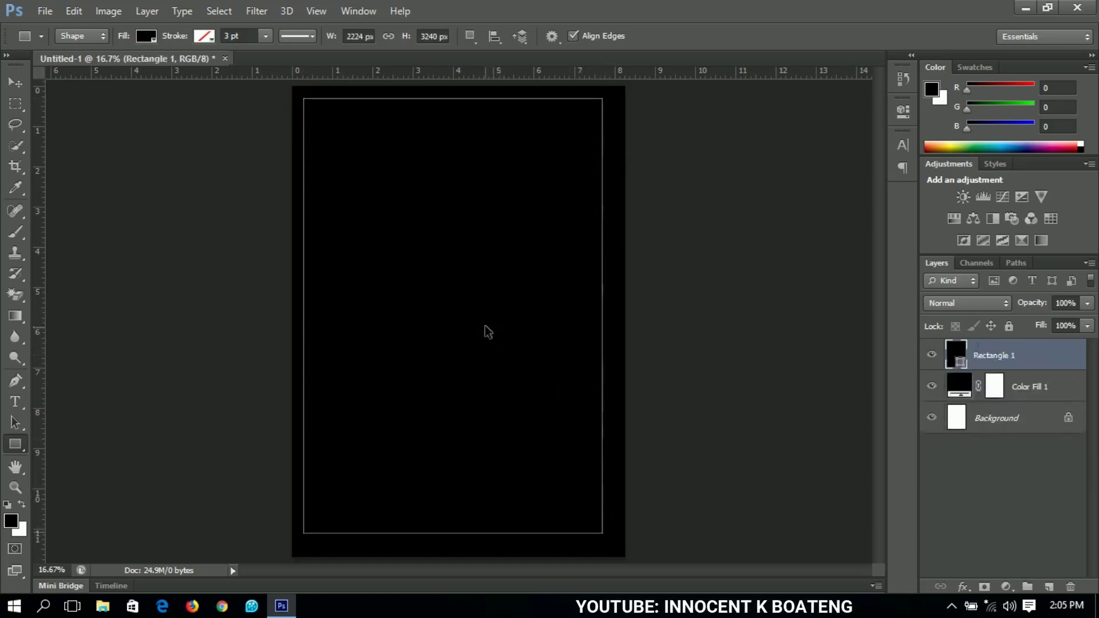
Set the Rectangle 1 layer's Fill to 0%
key("ctrl+a")
left_click(15, 84)
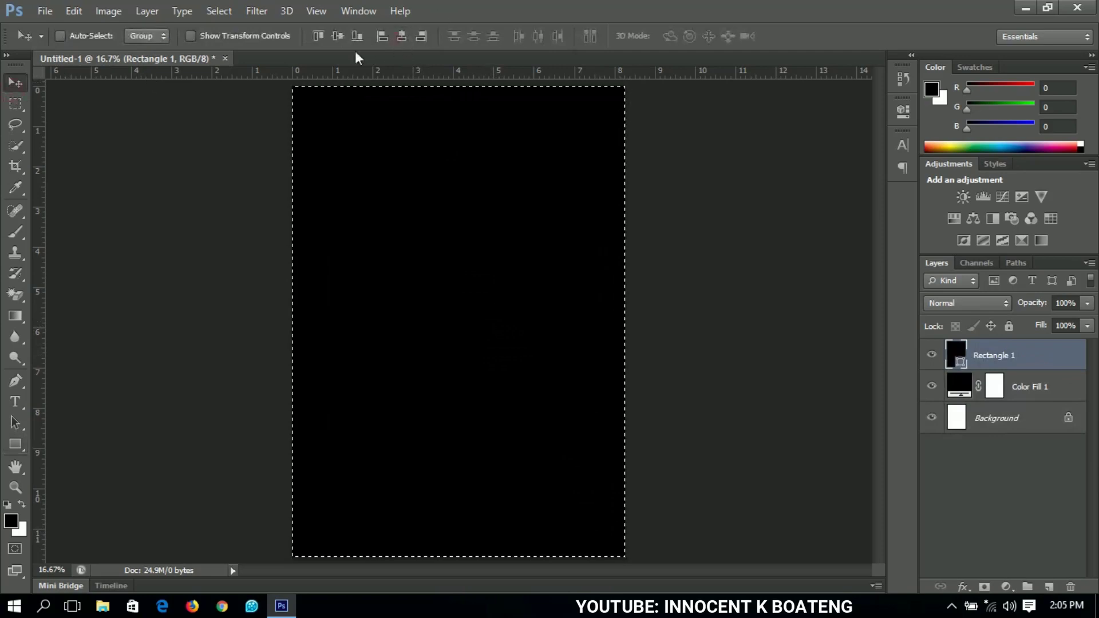
key("ctrl+d")
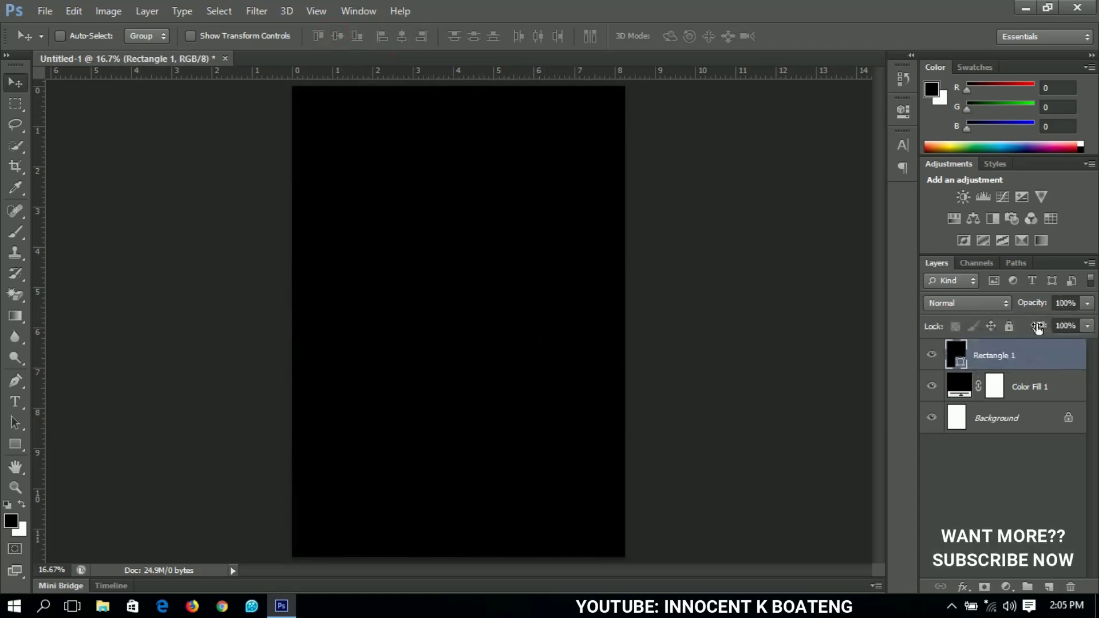
left_click_drag(1038, 326, 942, 329)
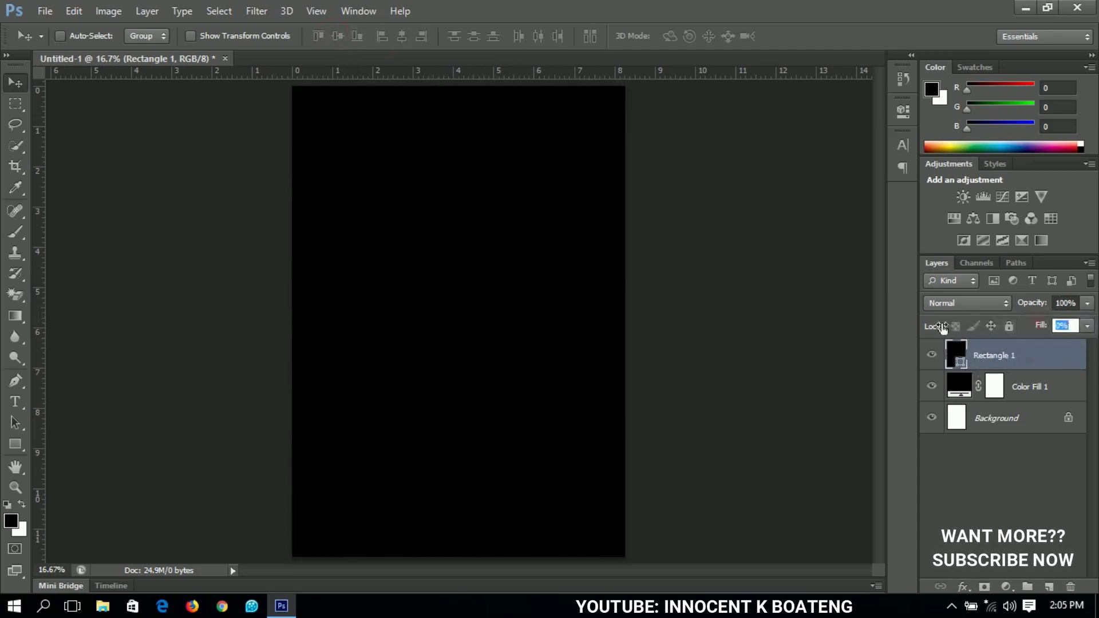
right_click(988, 358)
Give Rectangle 1 a 9 px outside stroke in yellow #faea3b
left_click(750, 94)
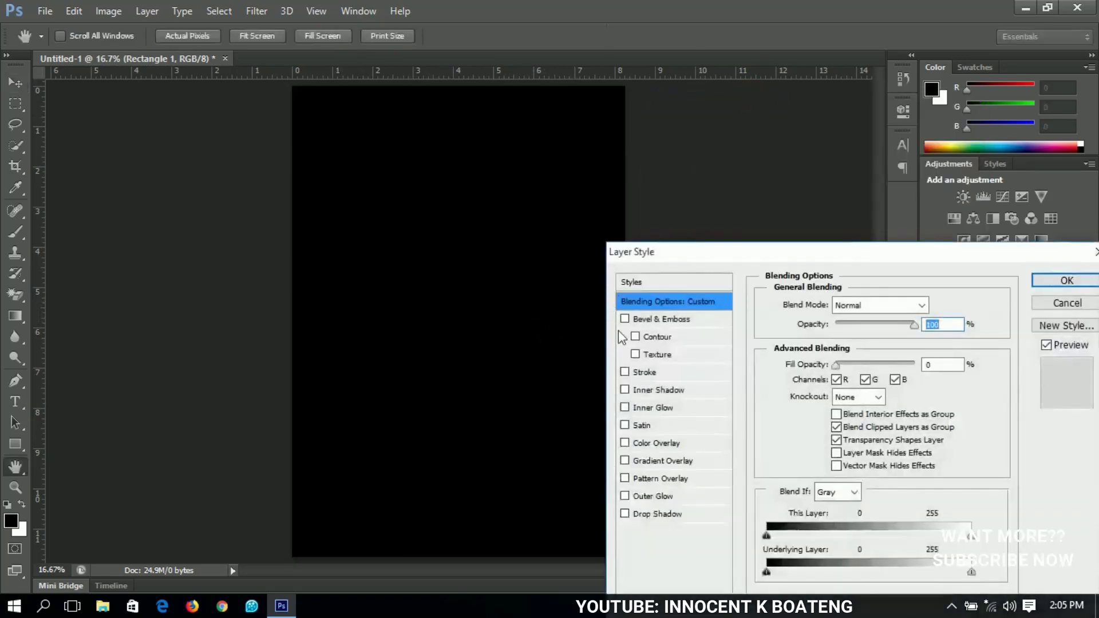
left_click(640, 374)
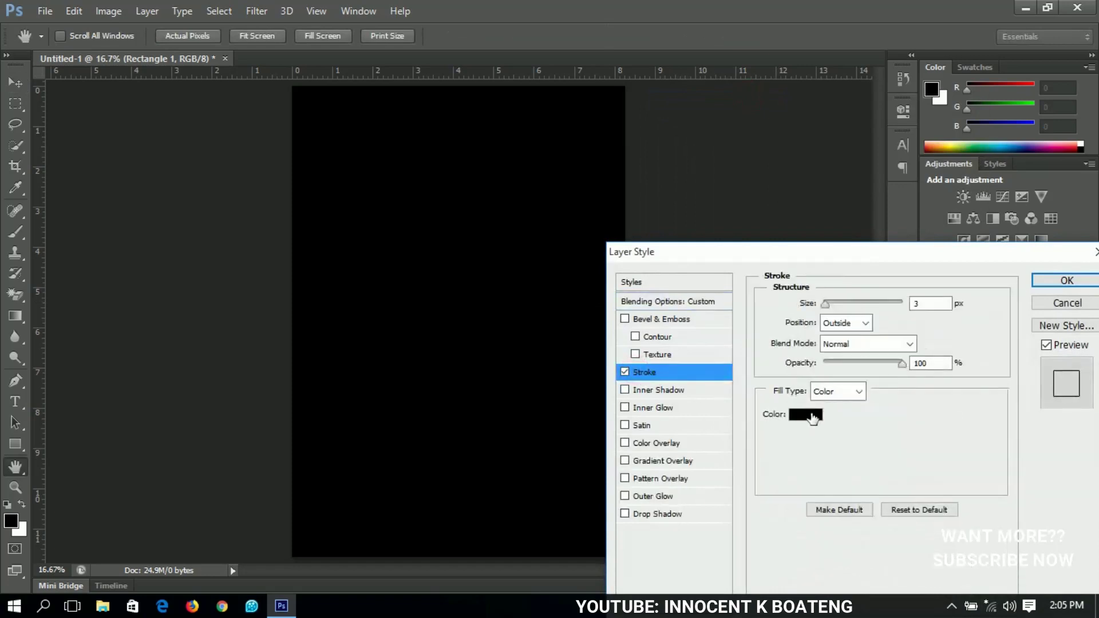
left_click(813, 419)
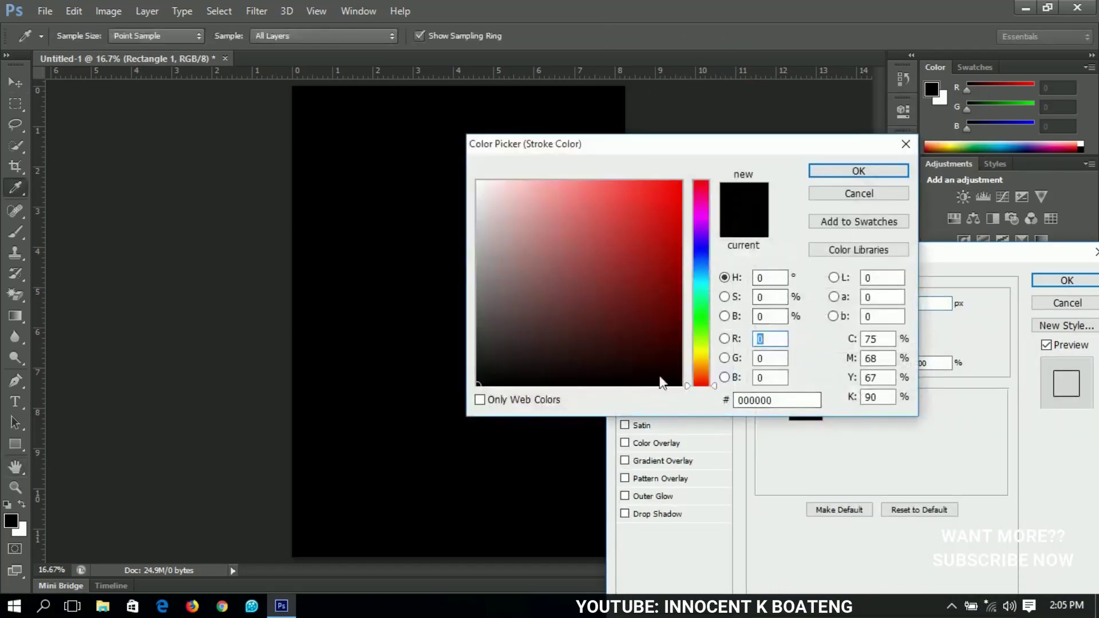
left_click_drag(779, 400, 695, 400)
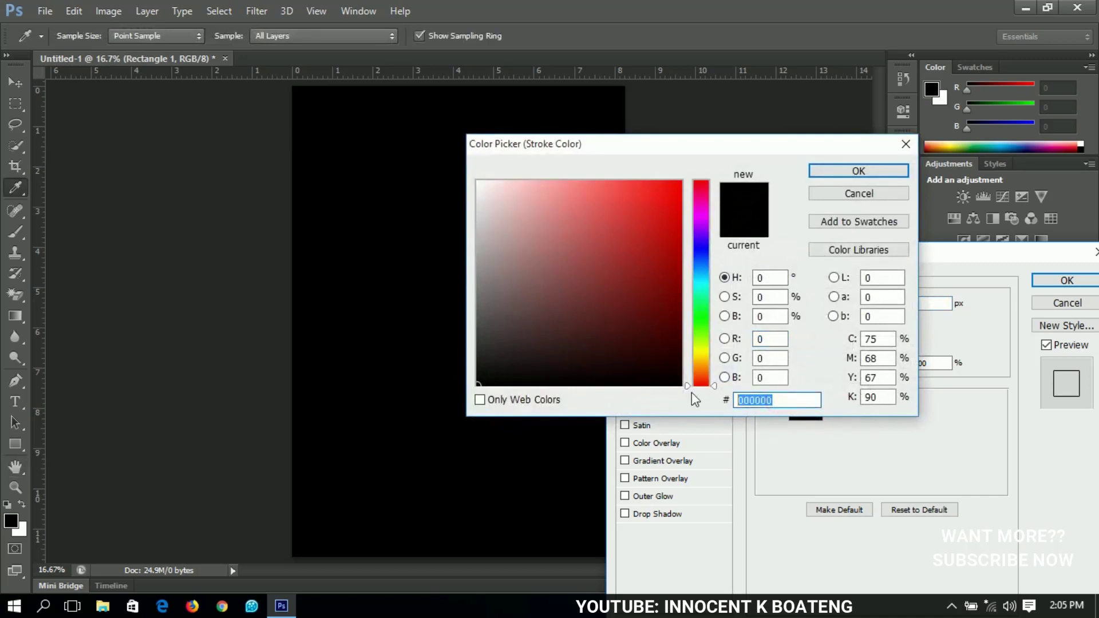
type("fae")
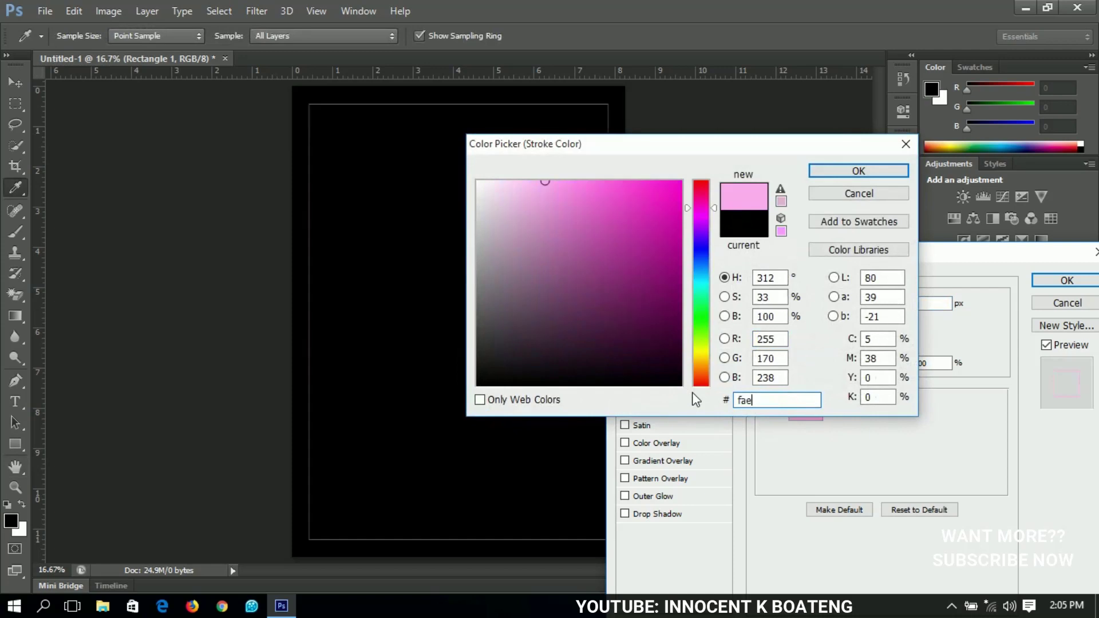
type("a3b")
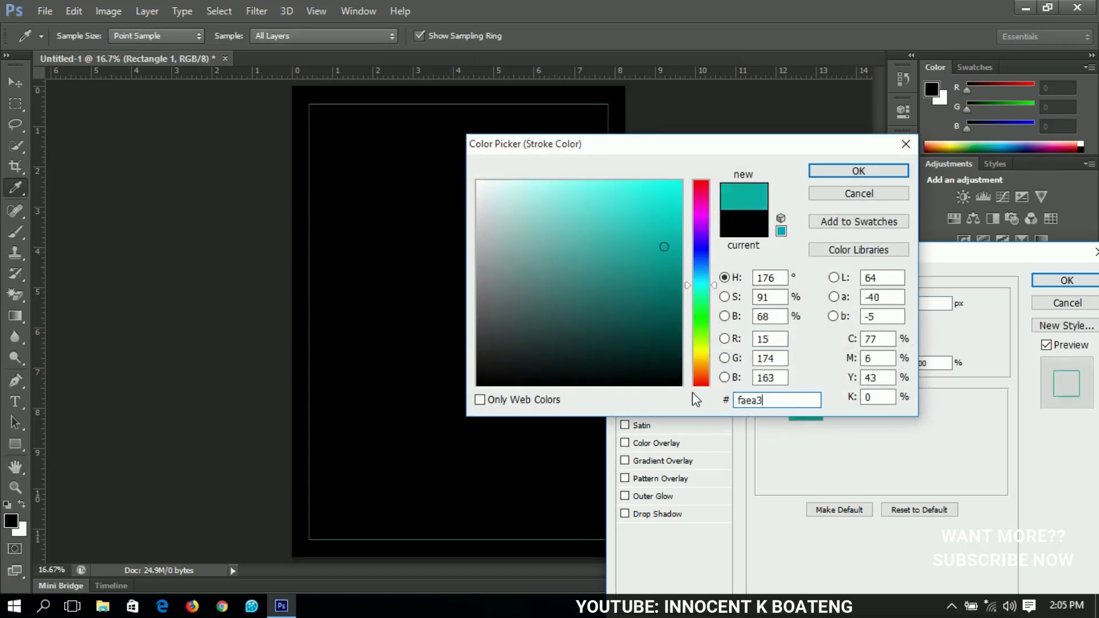
left_click(859, 170)
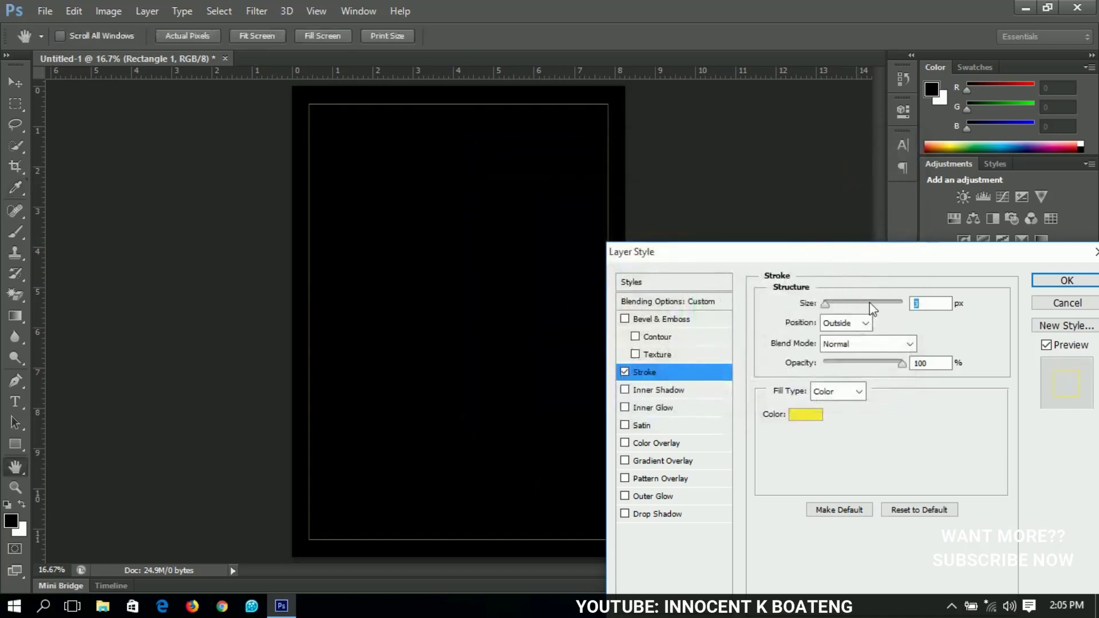
double_click(926, 304)
type("9")
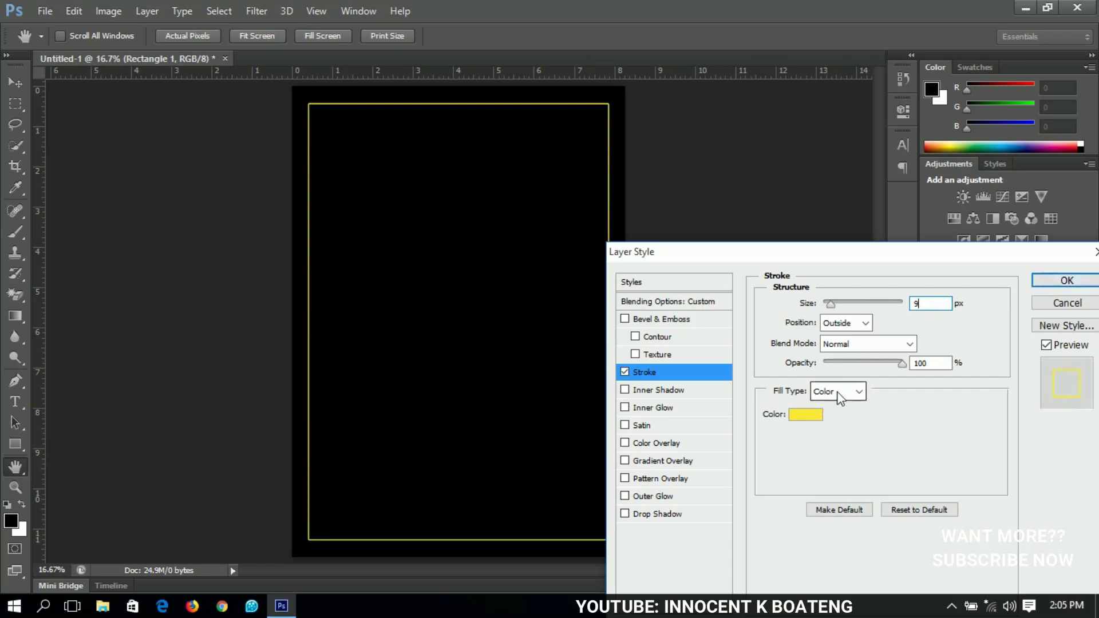
left_click(1067, 281)
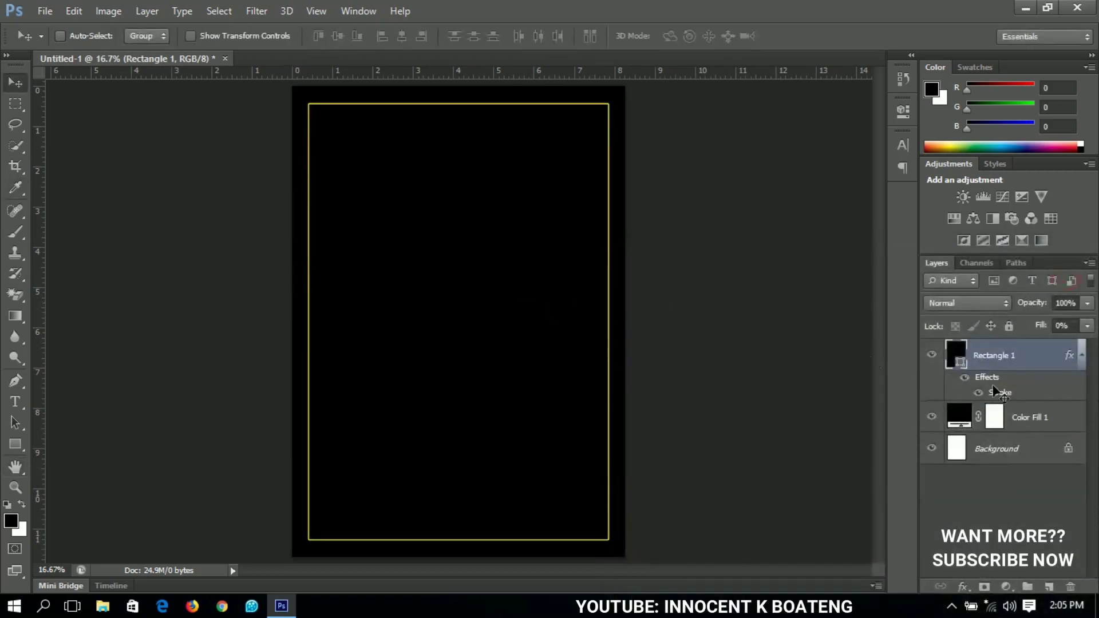
Scale the yellow border slightly inward, centre it on the page, and duplicate it as Rectangle 1 copy
left_click(1081, 355)
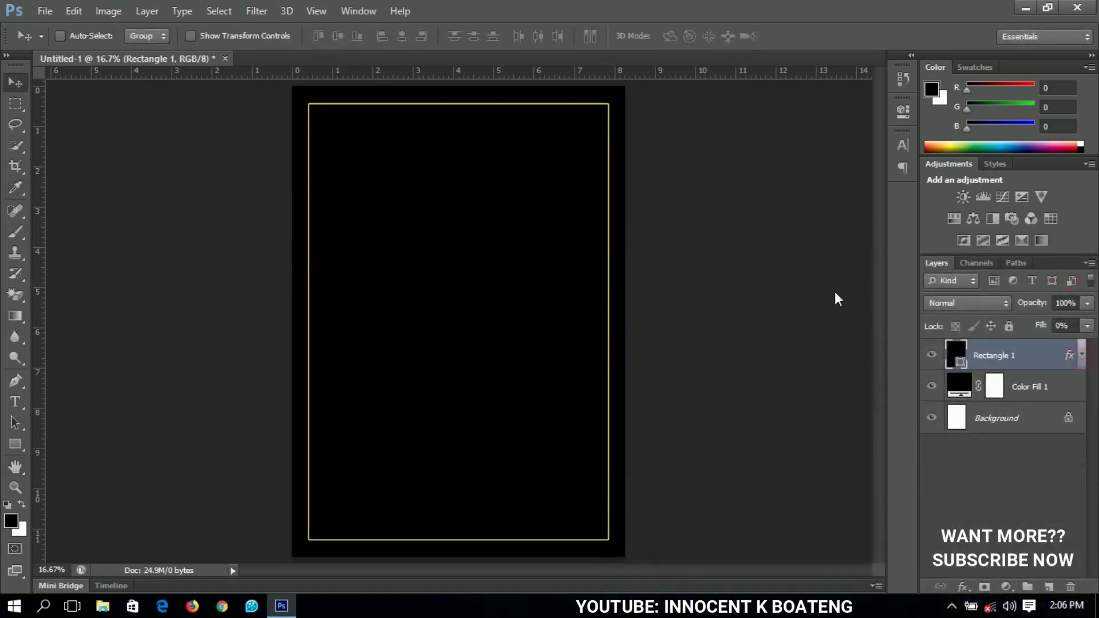
key("ctrl+t")
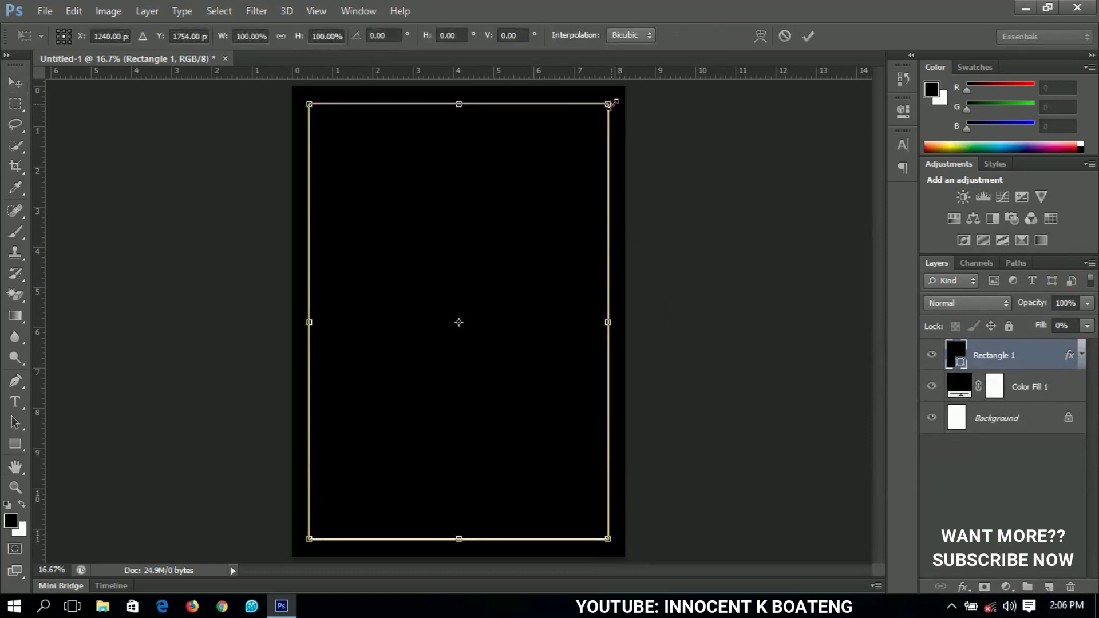
left_click_drag(609, 104, 605, 106)
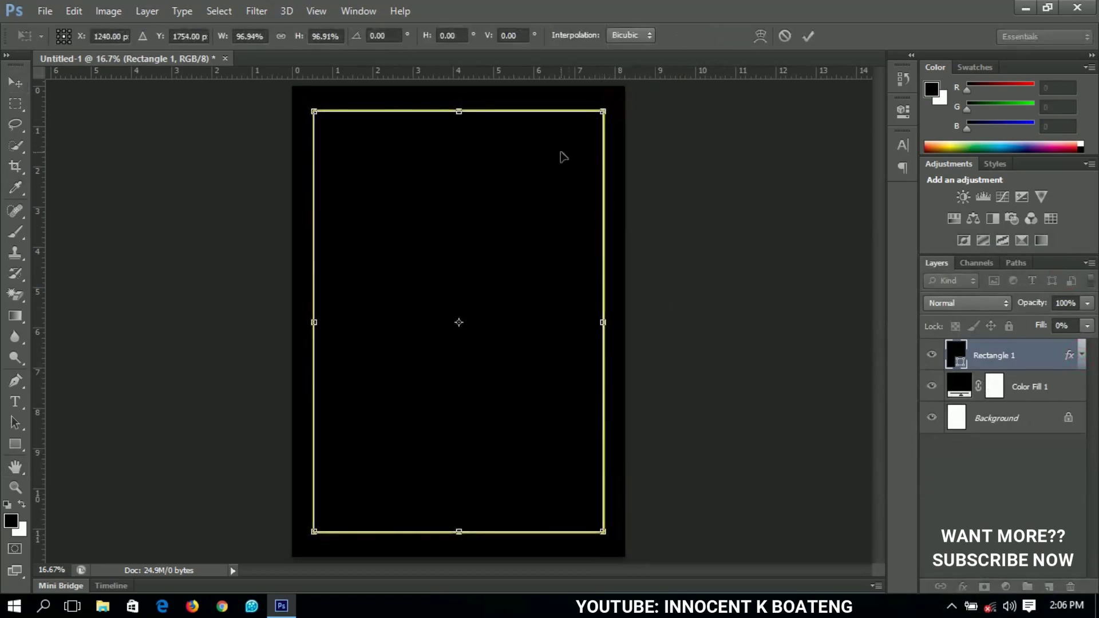
key("Return")
key("ctrl+a")
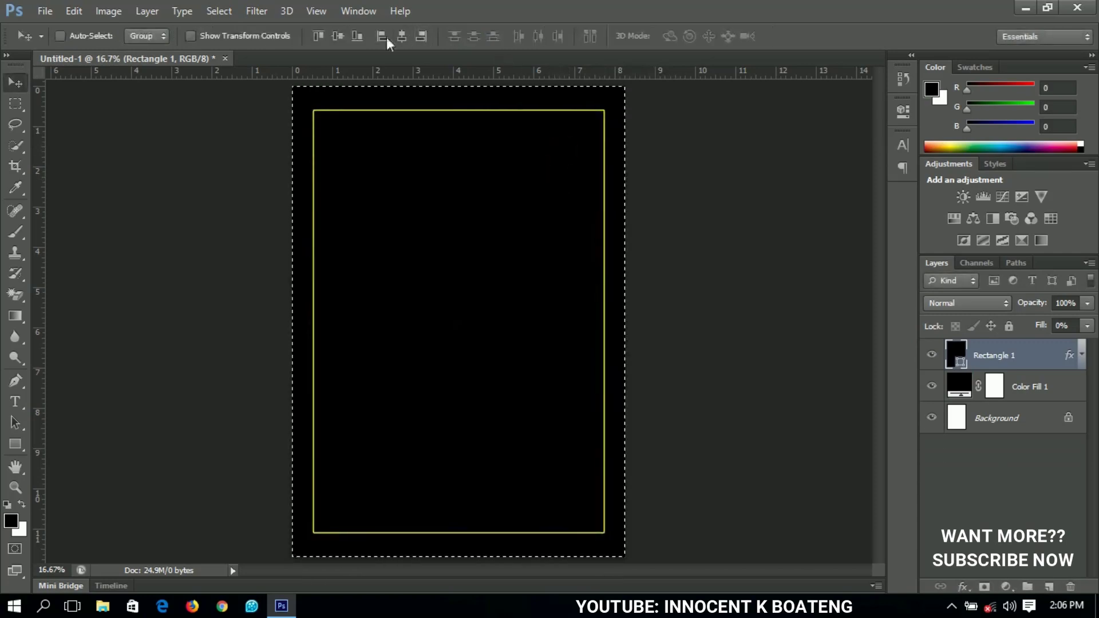
left_click(400, 37)
left_click(339, 36)
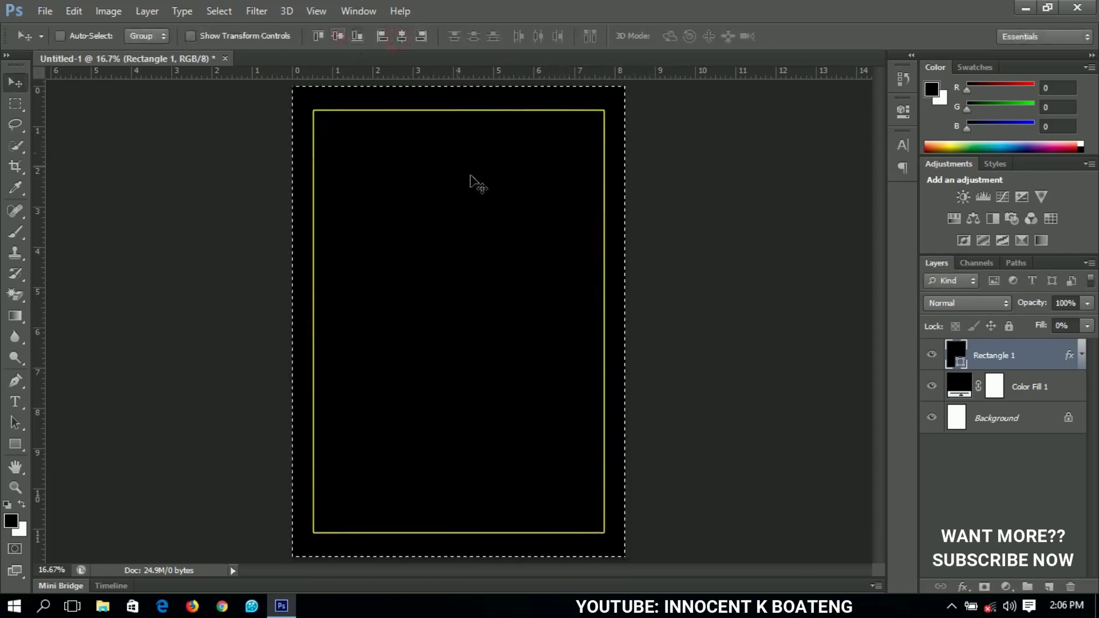
key("ctrl+d")
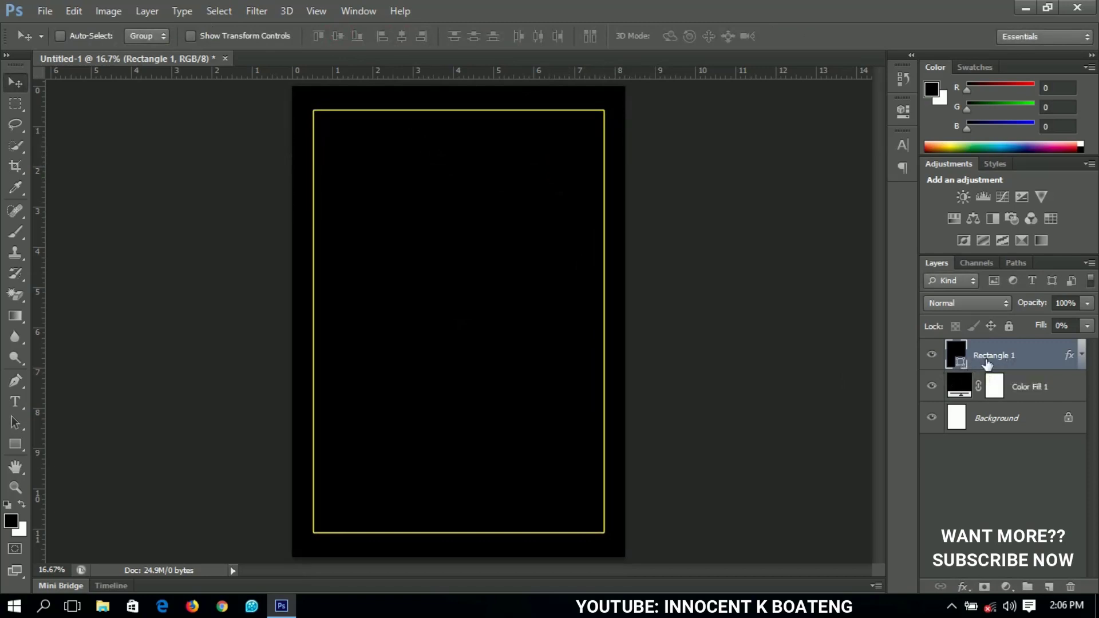
key("ctrl+j")
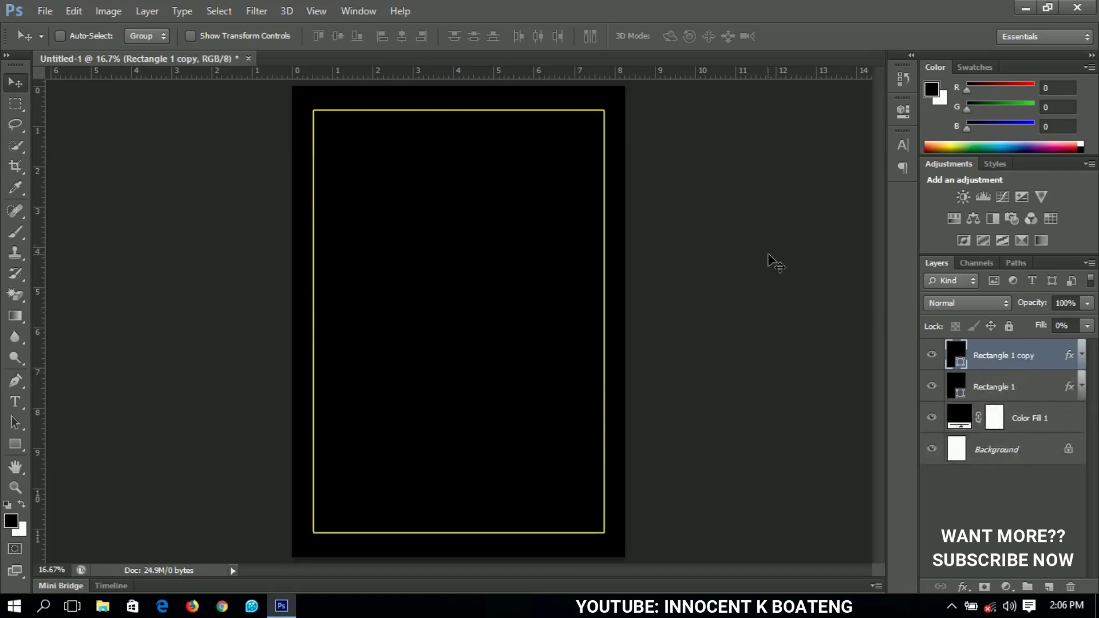
Scale Rectangle 1 copy to about 91.23% width and 93.12% height inside the outer border
key("ctrl+t")
left_click_drag(609, 110, 591, 130)
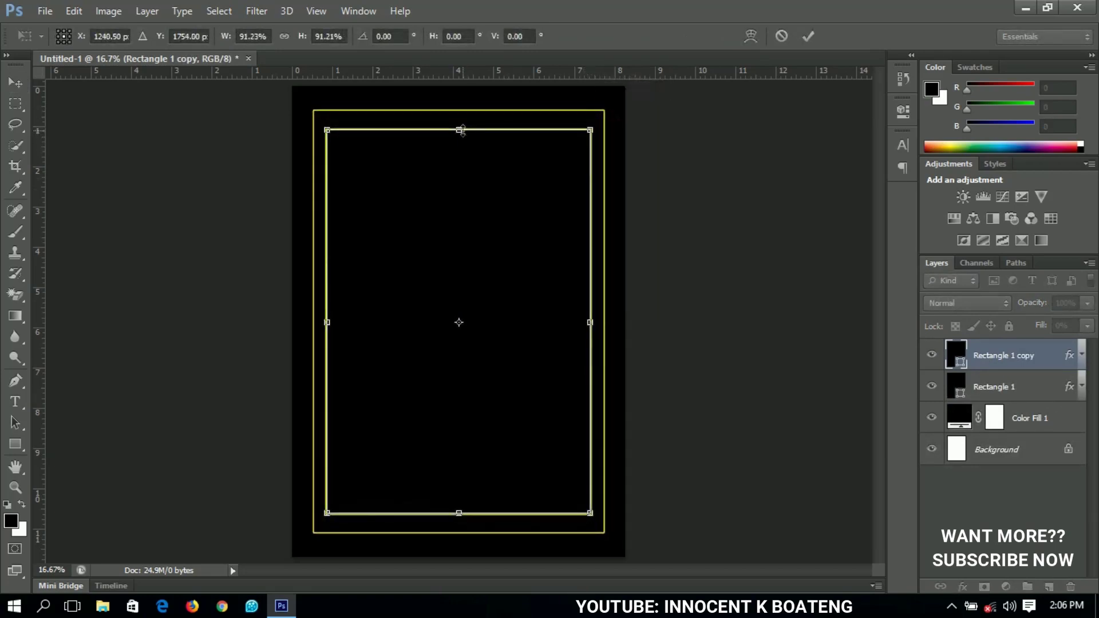
left_click_drag(462, 130, 461, 125)
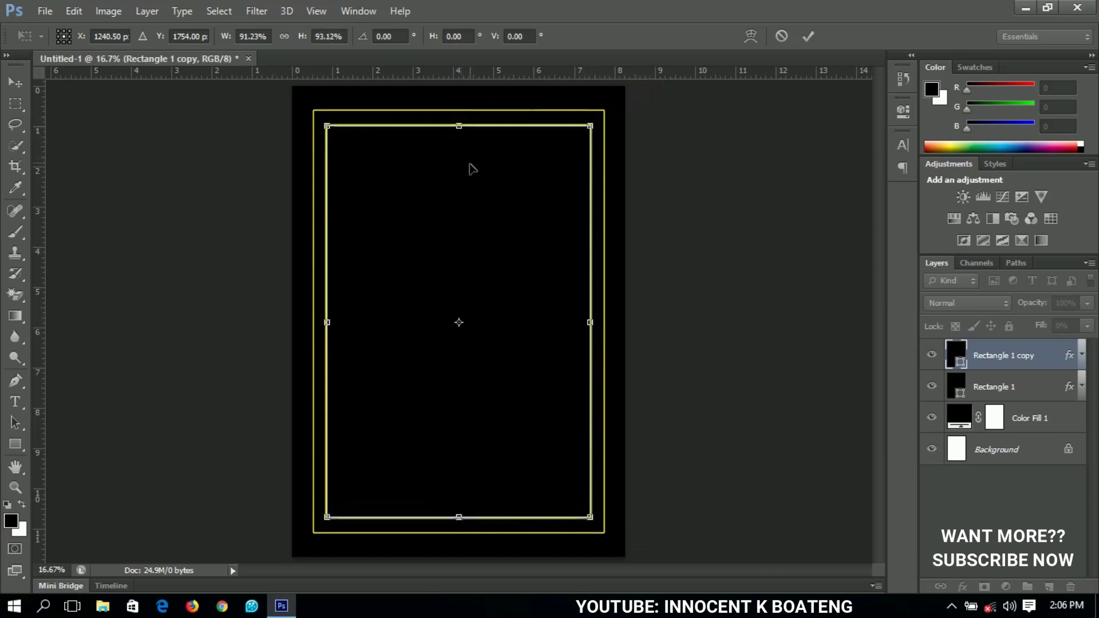
key("Return")
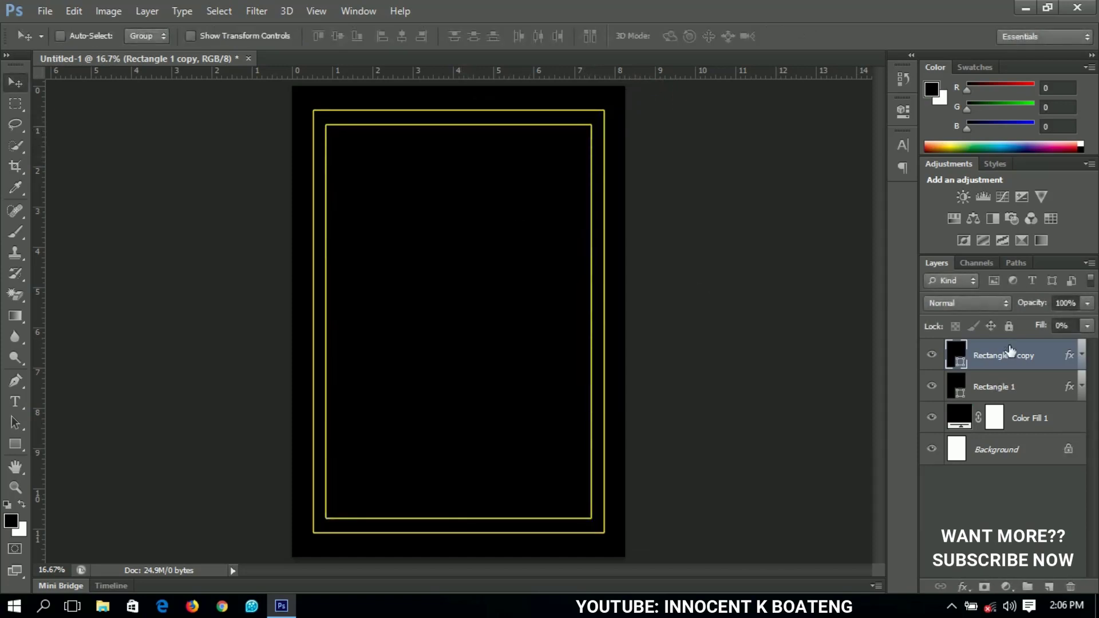
Clear Rectangle 1 copy's stroke style and open its Blending Options
right_click(1028, 357)
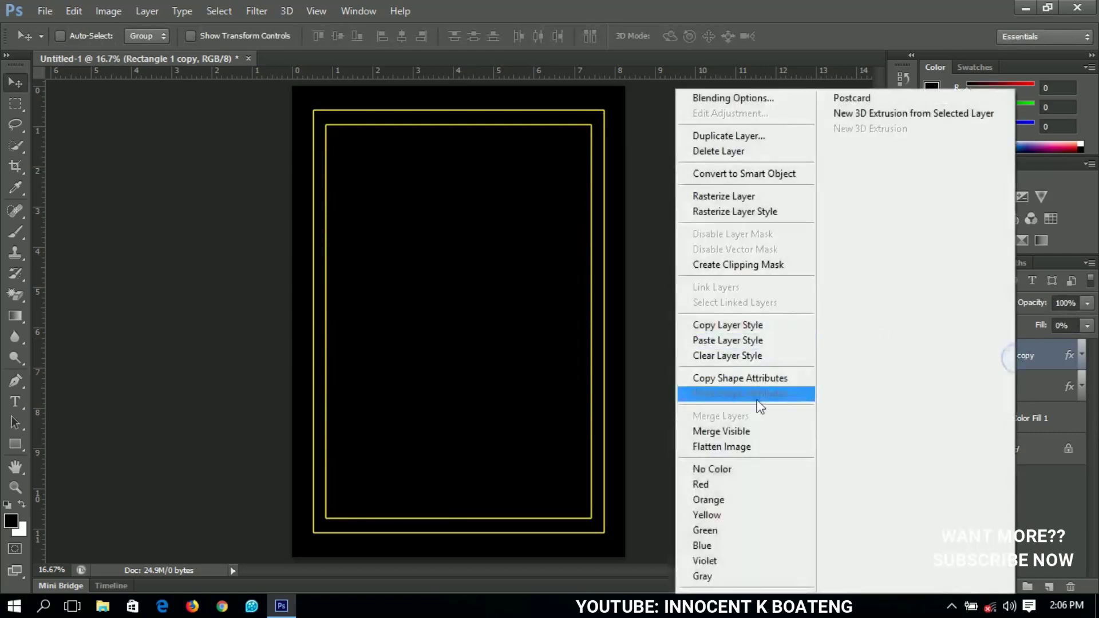
left_click(737, 356)
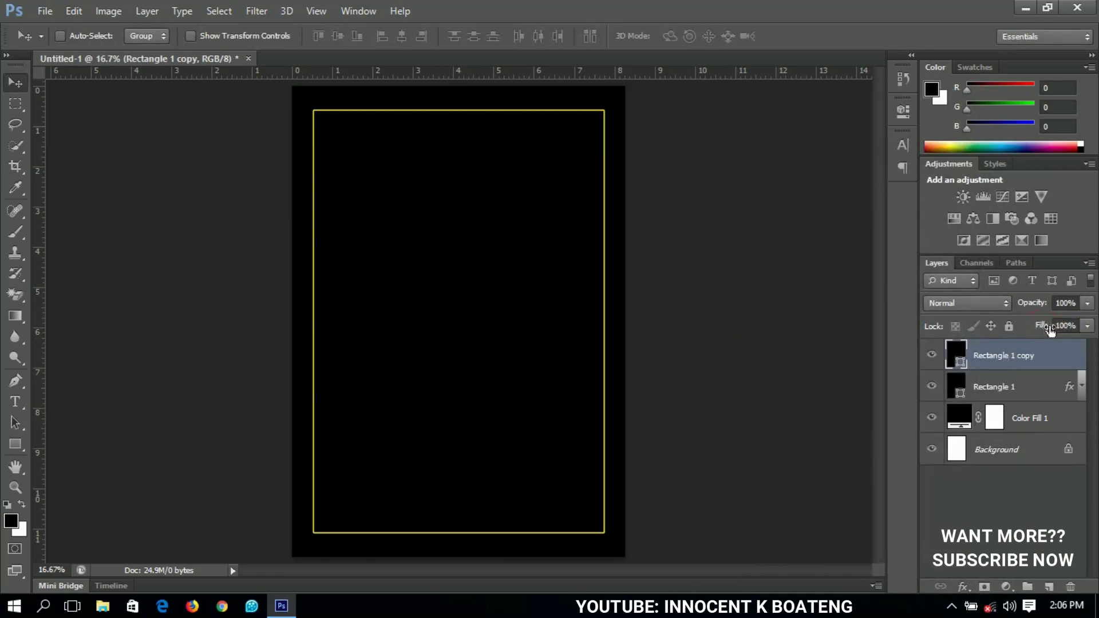
right_click(992, 361)
left_click(669, 101)
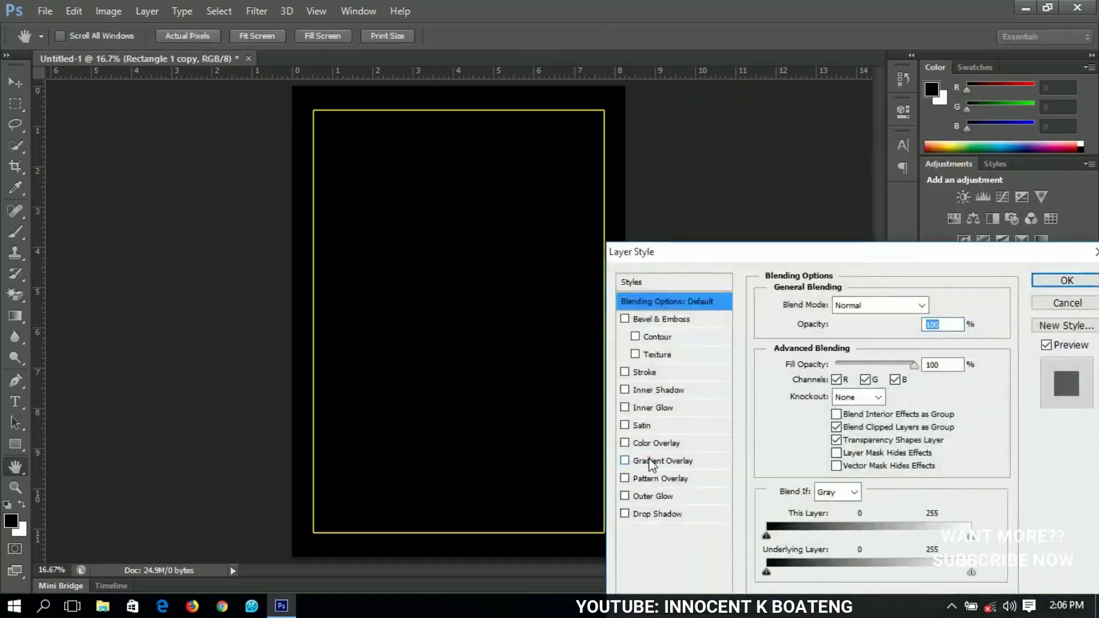
Add a Gradient Overlay from the yellow preset, with stops f9eb55 and fcf289 at 35%
left_click(651, 461)
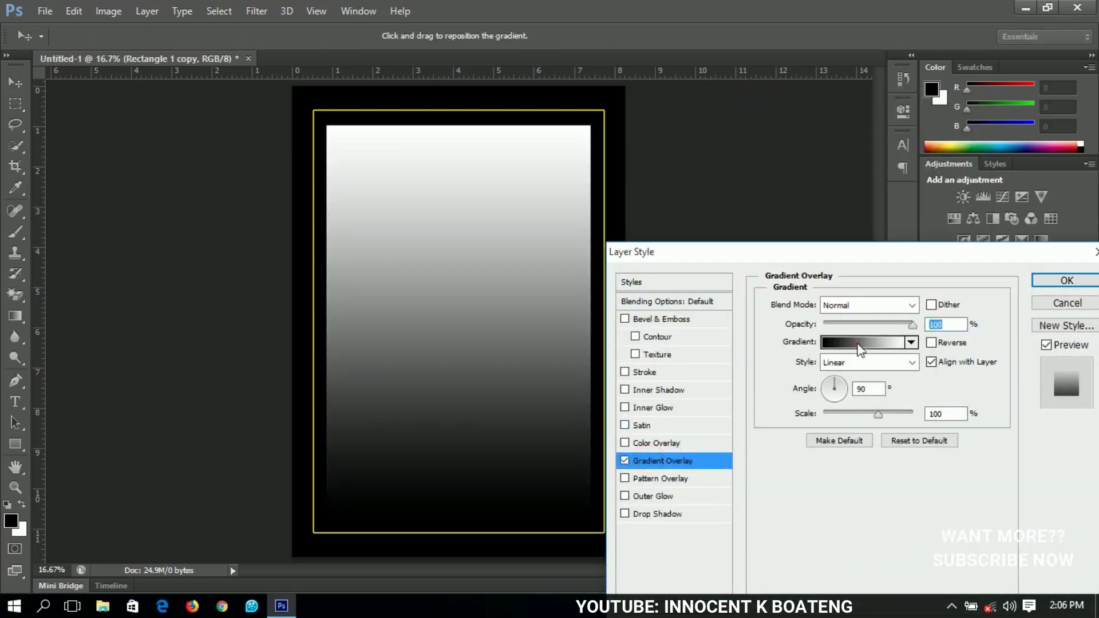
left_click(856, 345)
left_click(558, 243)
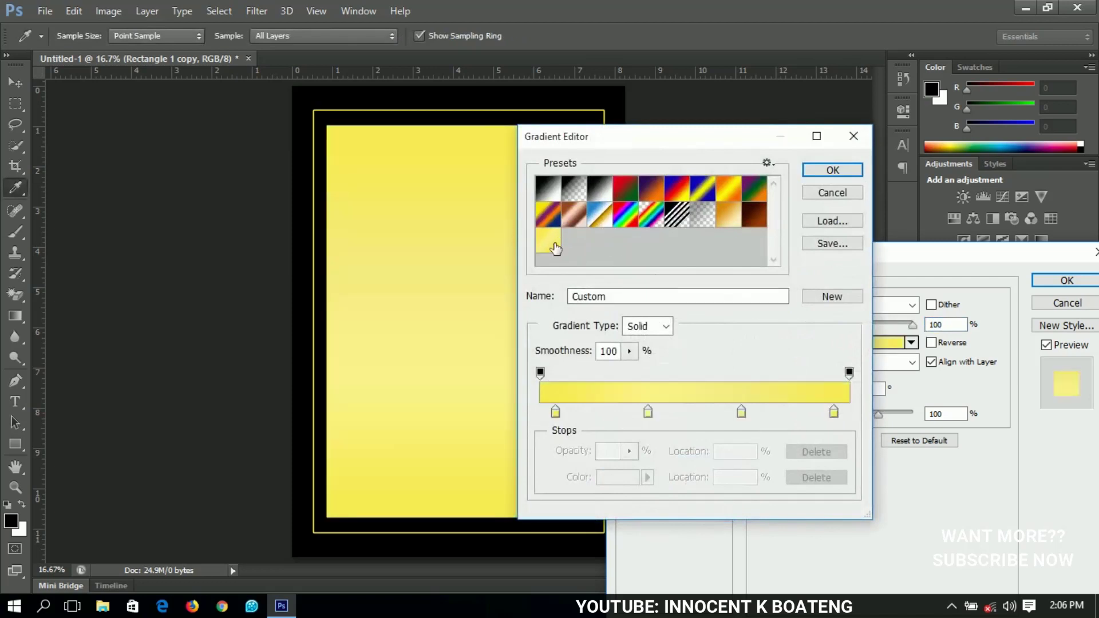
left_click(556, 413)
double_click(556, 413)
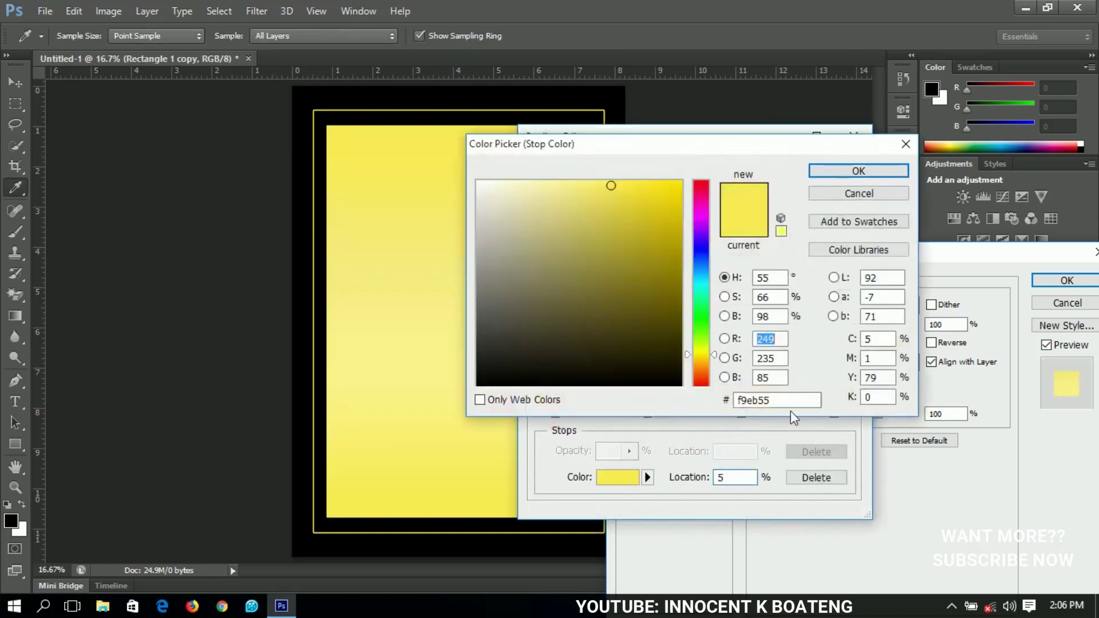
double_click(751, 400)
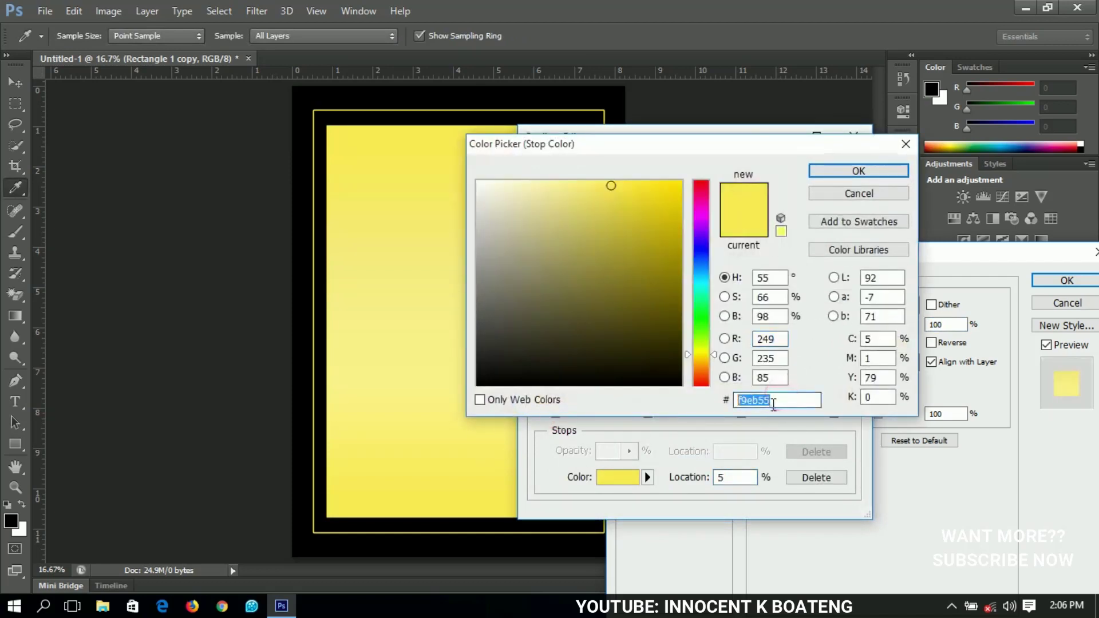
left_click(837, 173)
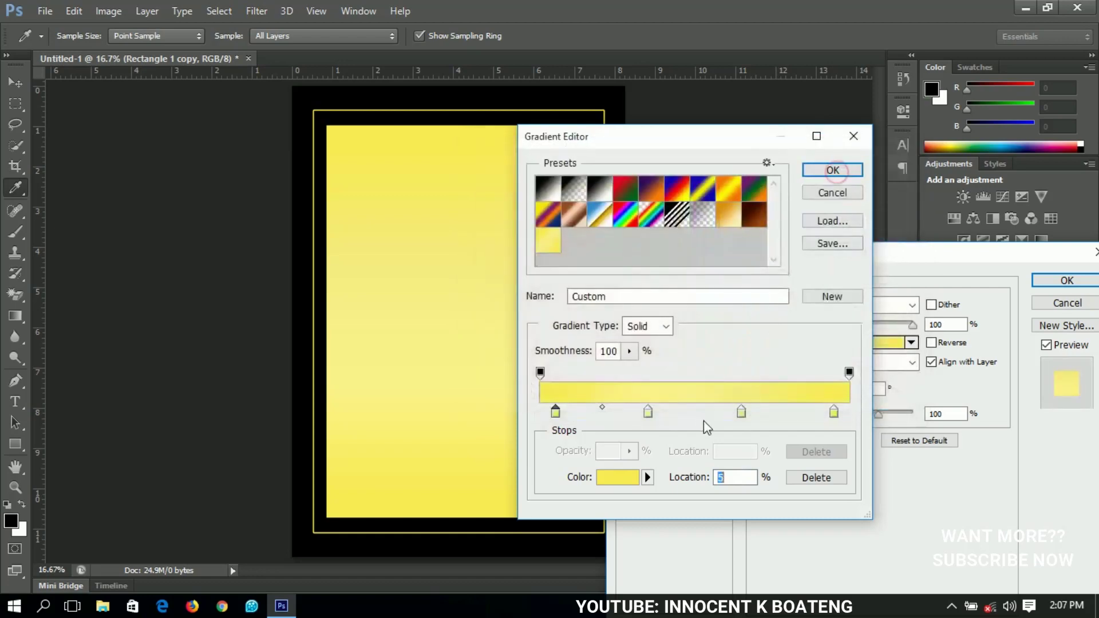
left_click(648, 412)
double_click(649, 412)
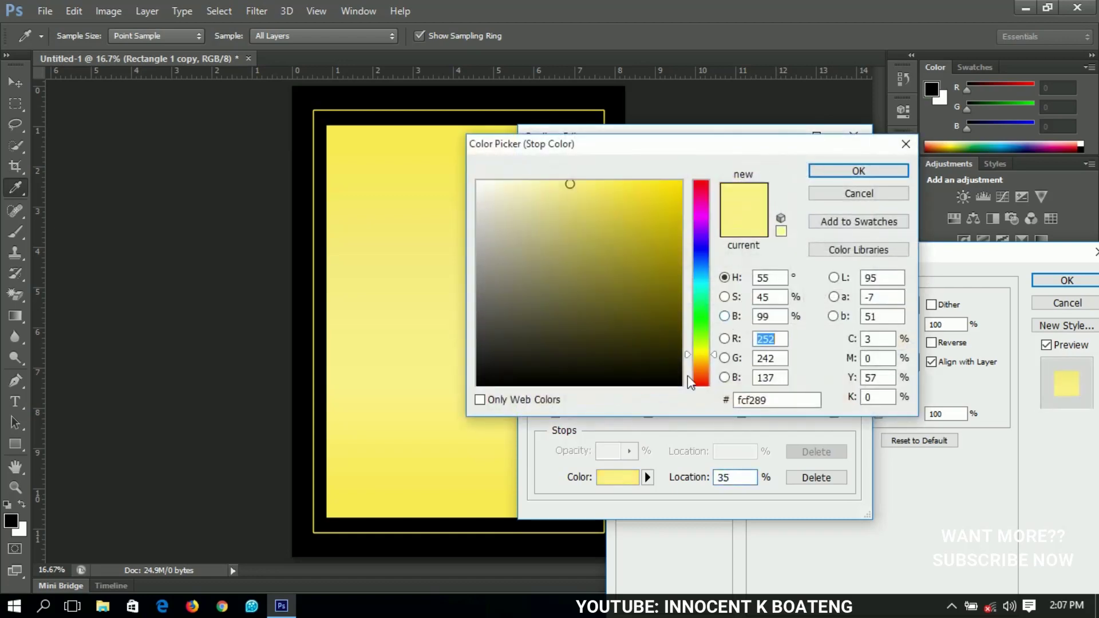
double_click(778, 399)
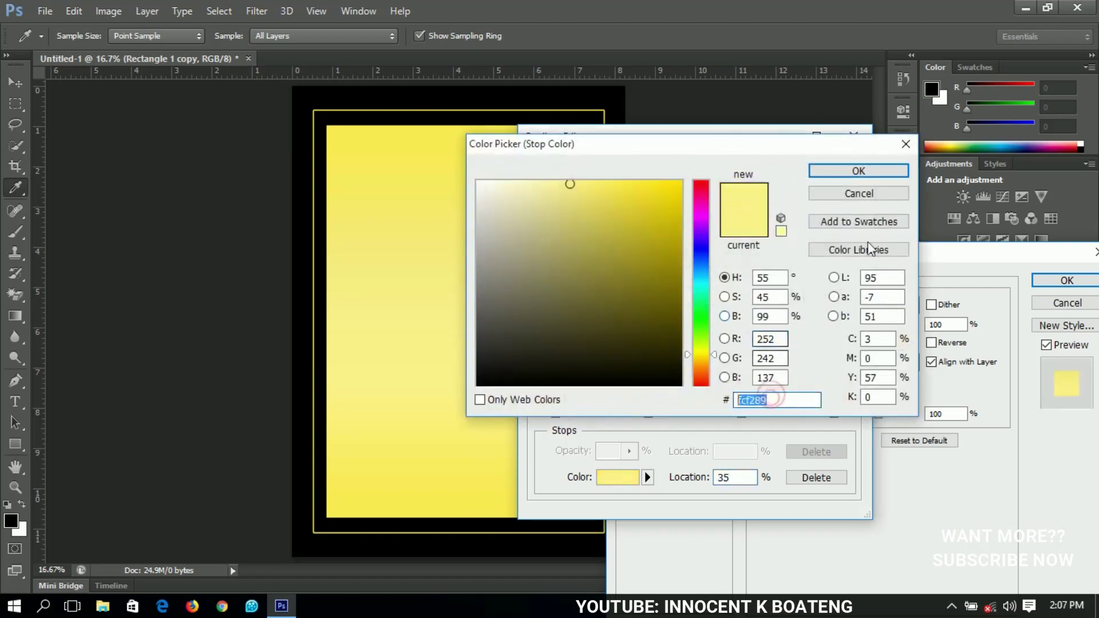
left_click(870, 196)
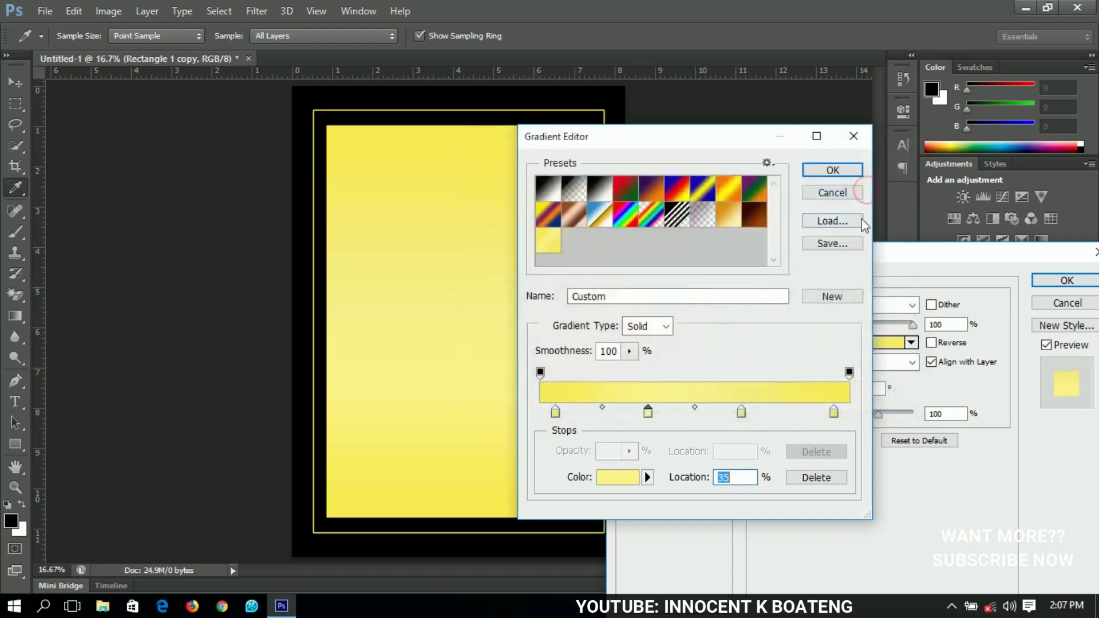
left_click(834, 170)
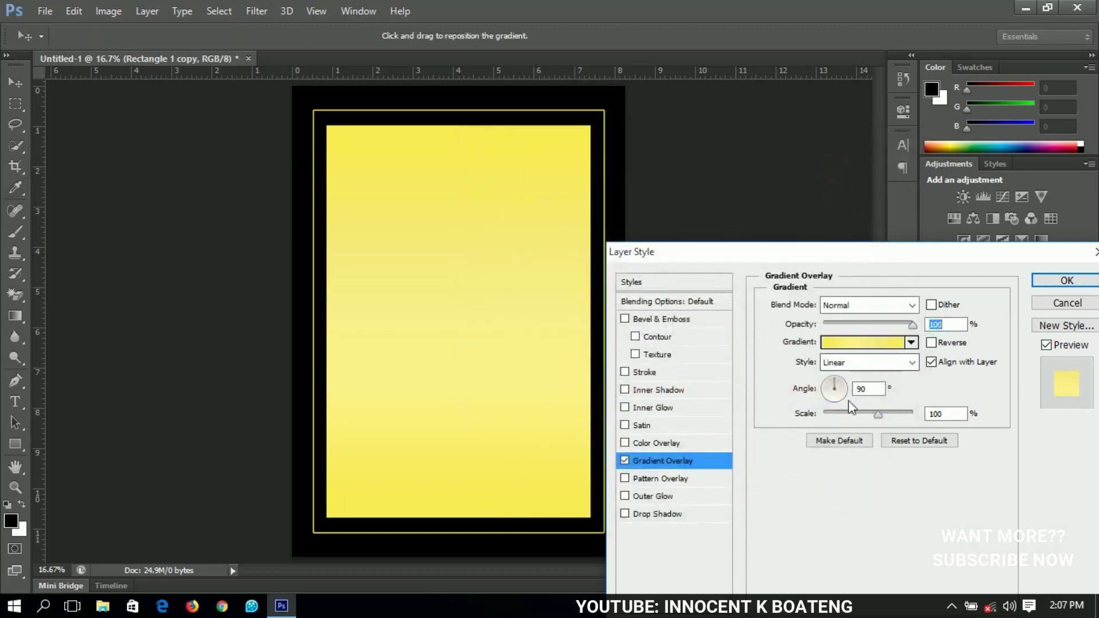
Set the gradient overlay angle to 0° and apply the style
double_click(871, 388)
type("0")
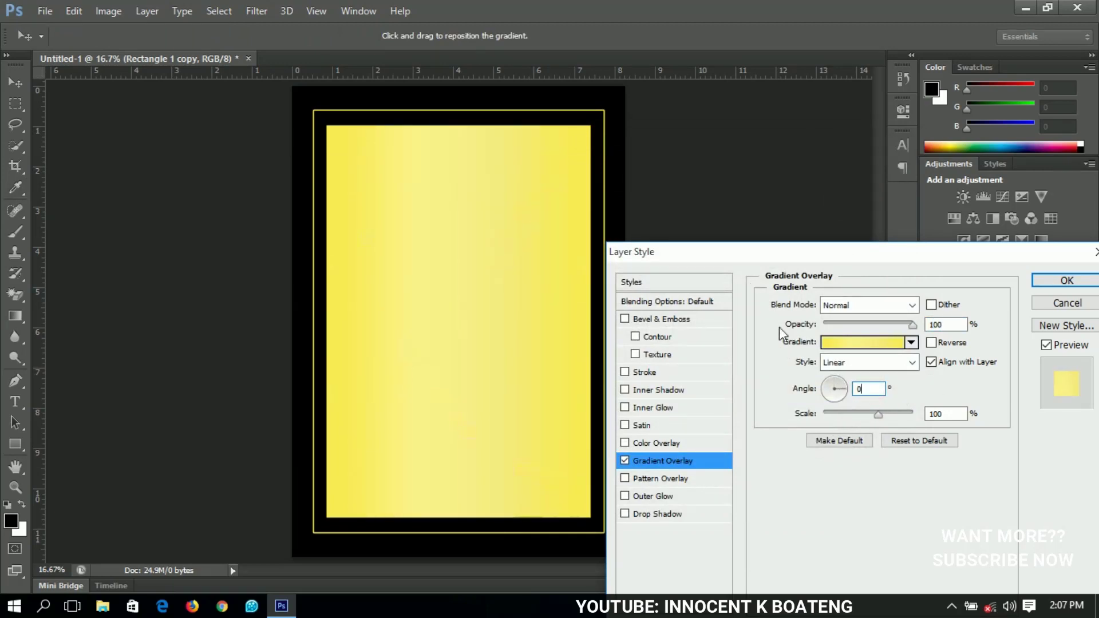
left_click(1067, 280)
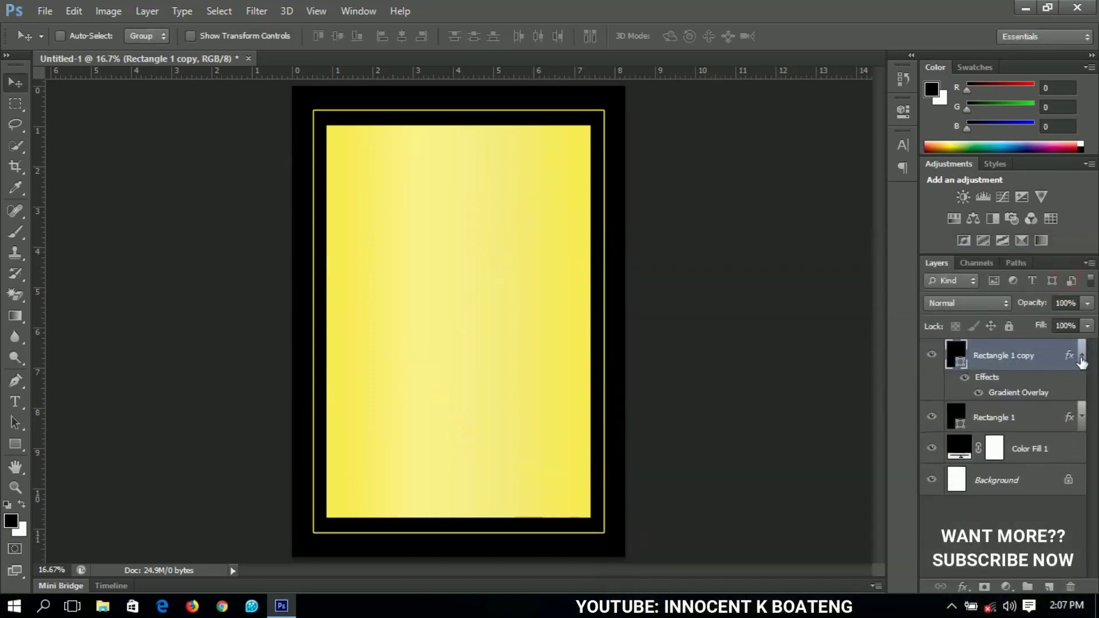
Duplicate the gradient rectangle as Rectangle 1 copy 2 and clear its layer style
left_click(1082, 358)
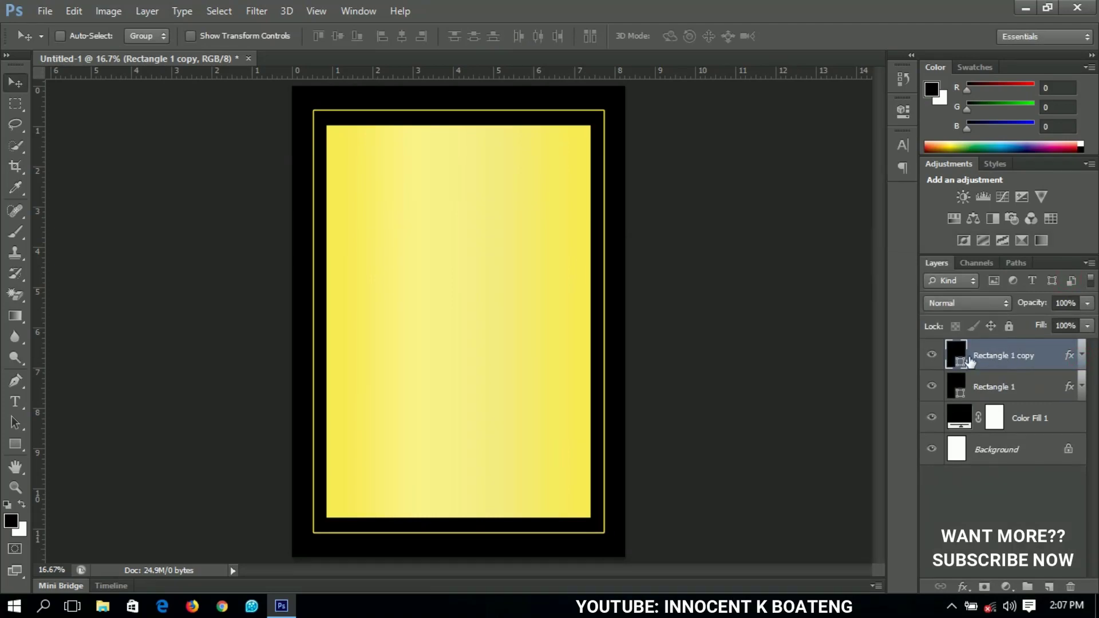
key("ctrl+j")
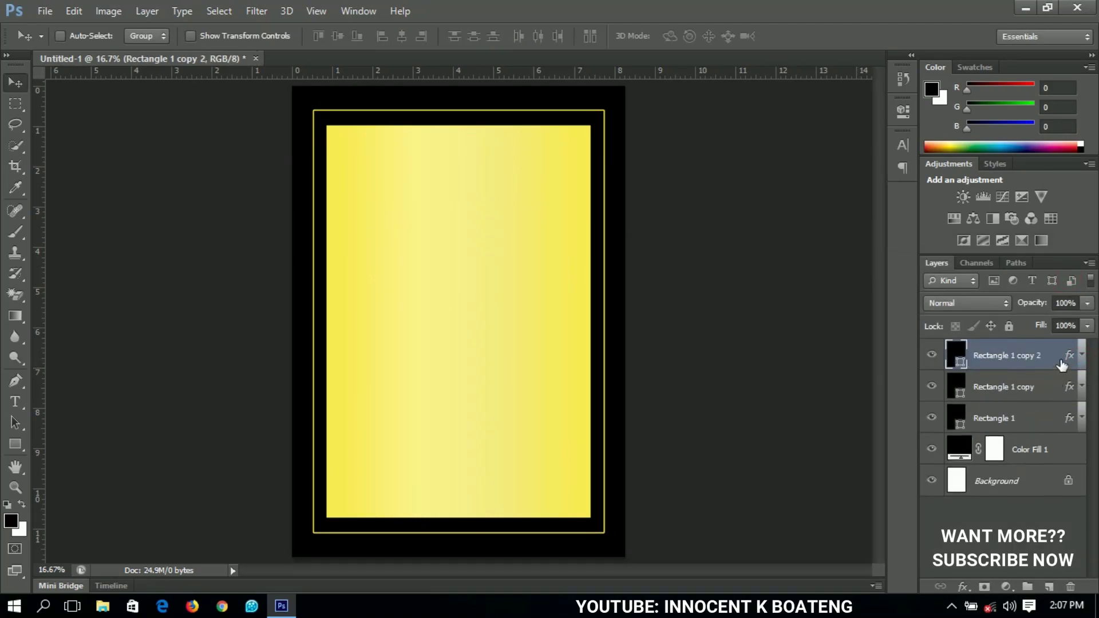
right_click(1005, 363)
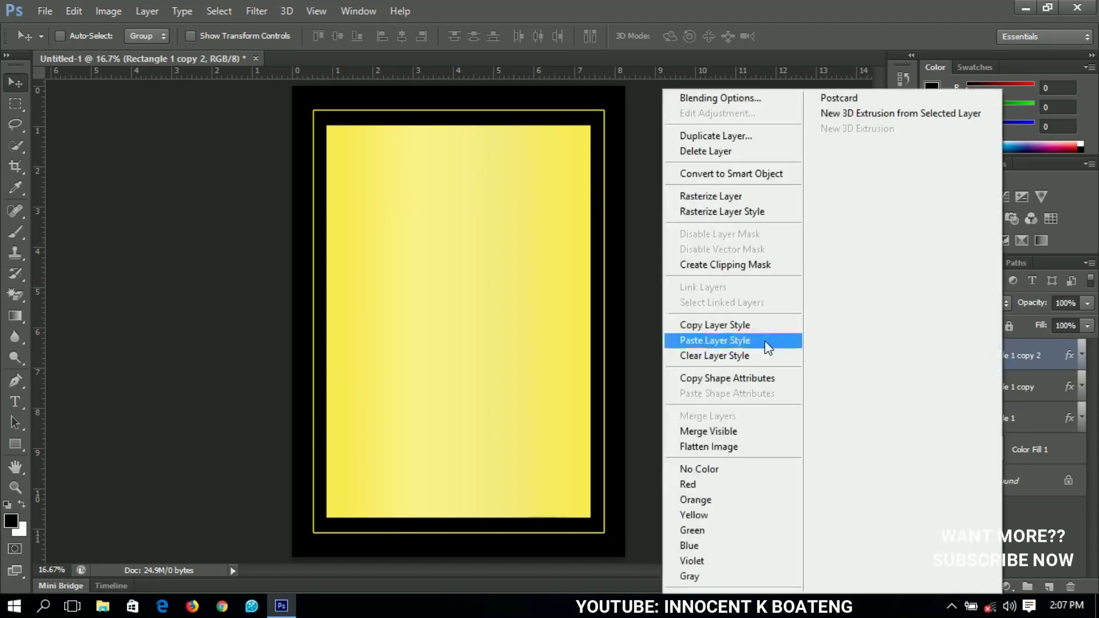
left_click(726, 354)
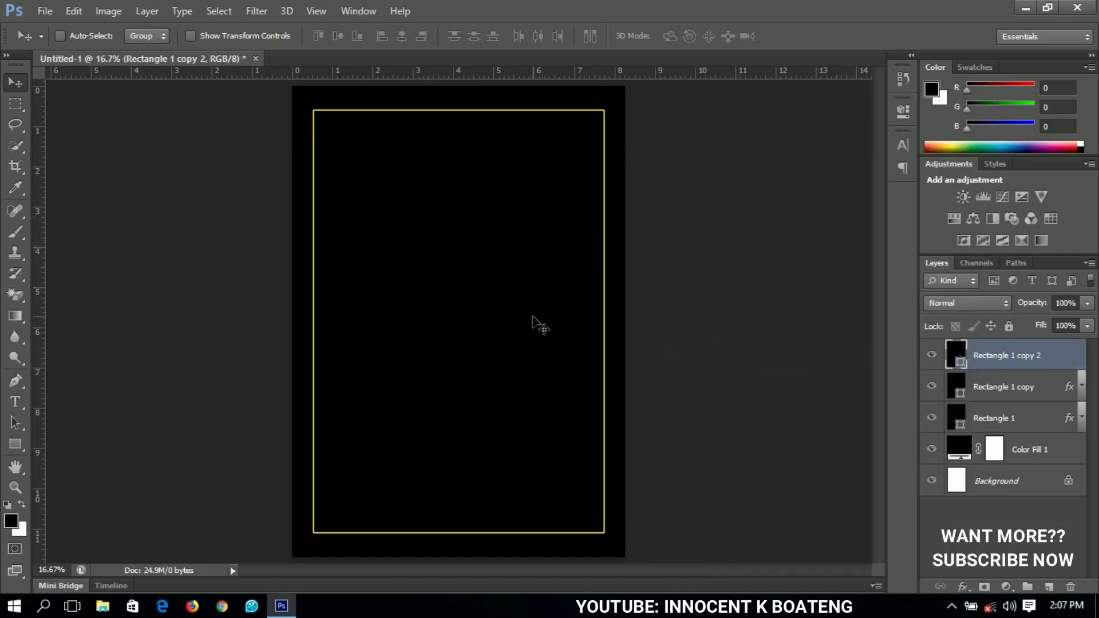
Scale Rectangle 1 copy 2 down to about 92.7% around its centre
key("ctrl+t")
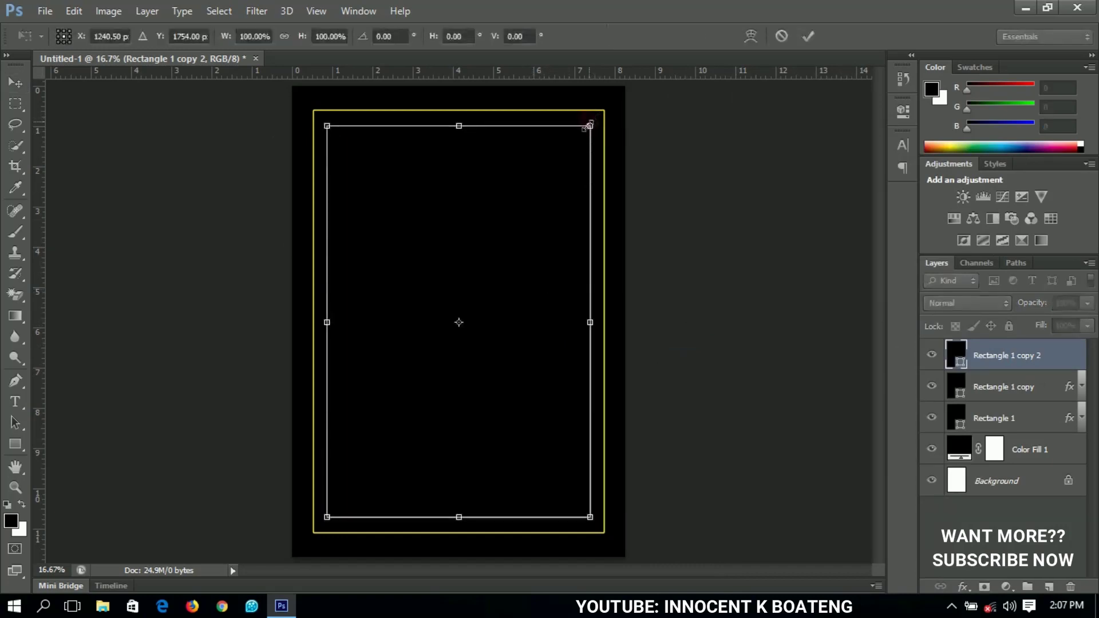
left_click_drag(590, 124, 581, 140)
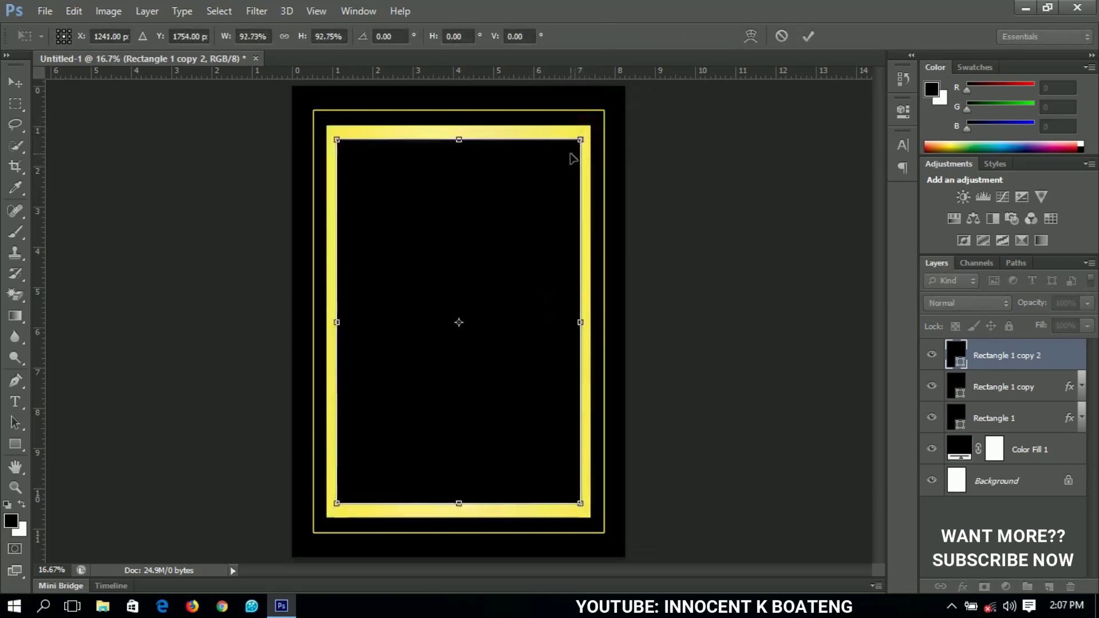
key("Return")
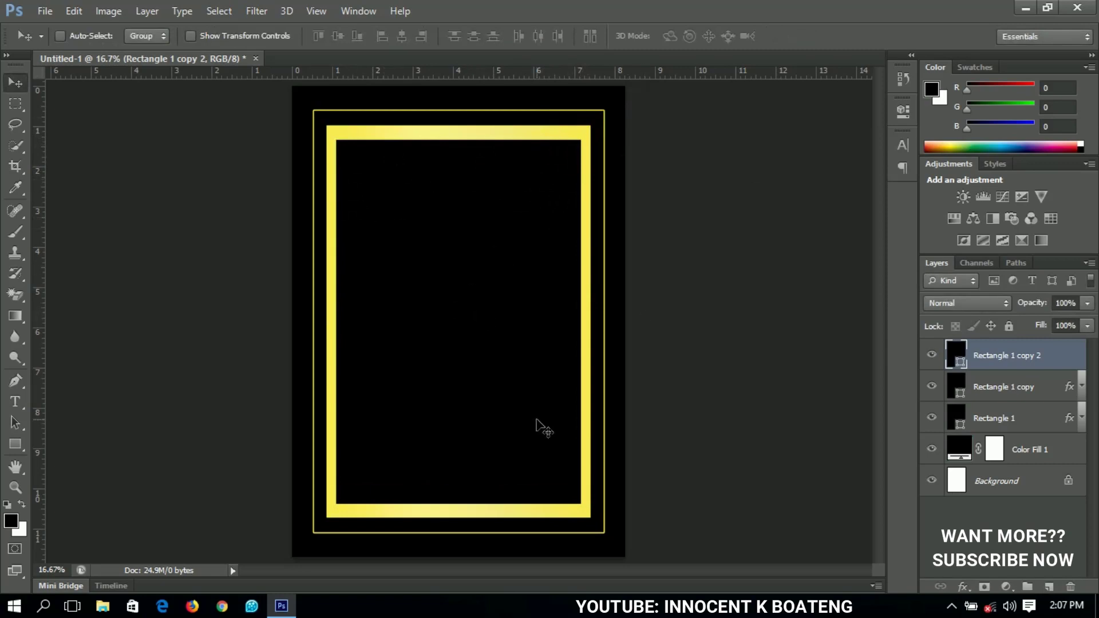
Add a new layer and type 'Certificate' near the frame top in the Loki Cola font
key("ctrl+a")
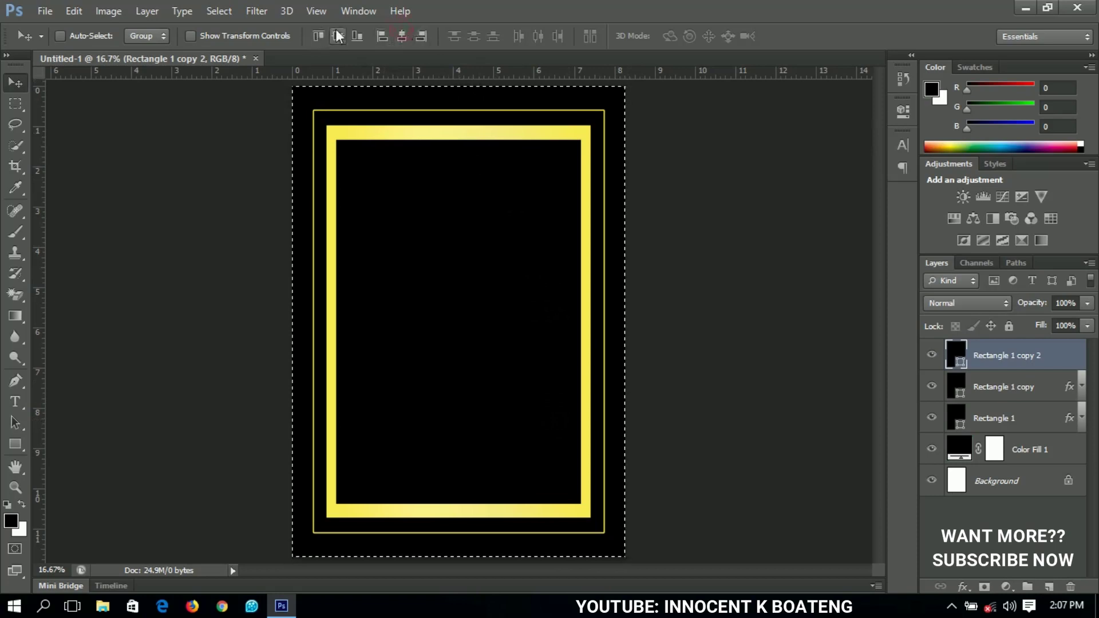
key("ctrl+d")
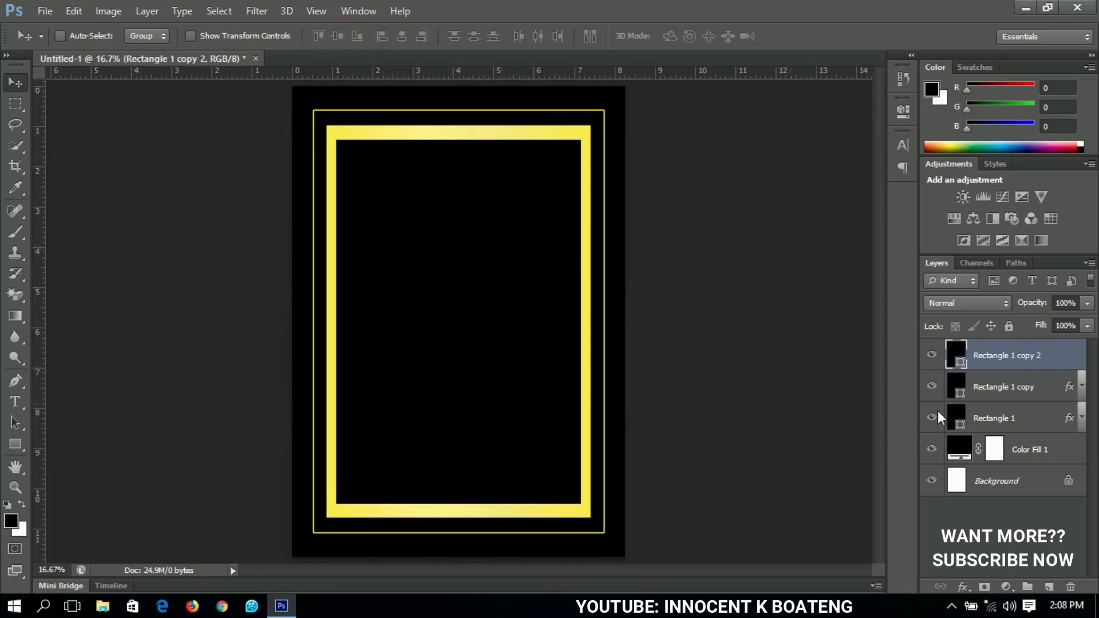
left_click(1050, 587)
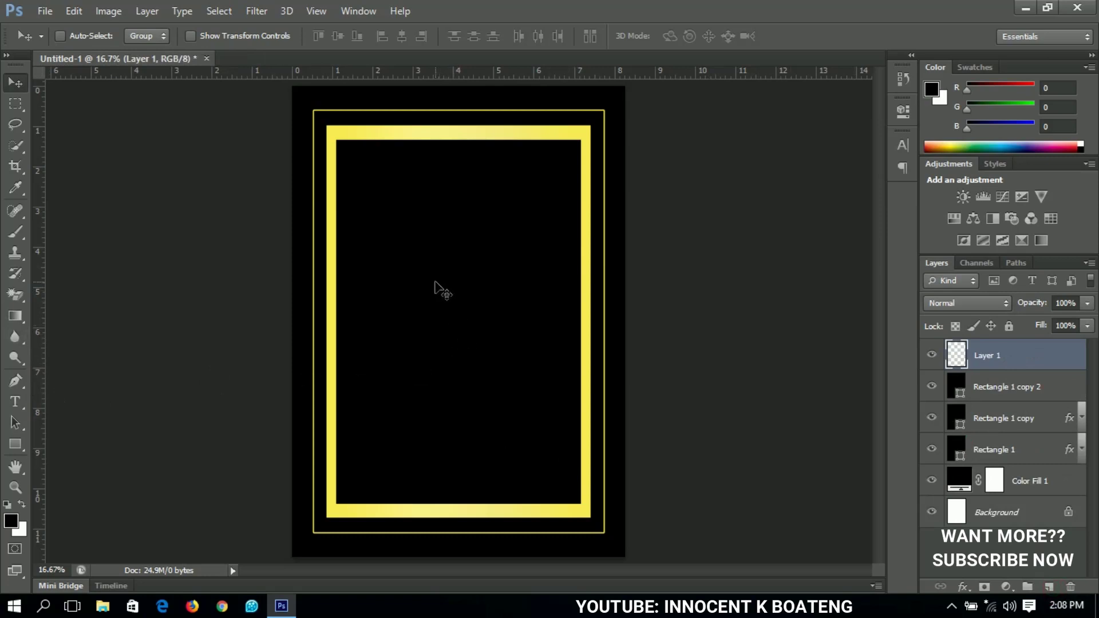
left_click(18, 402)
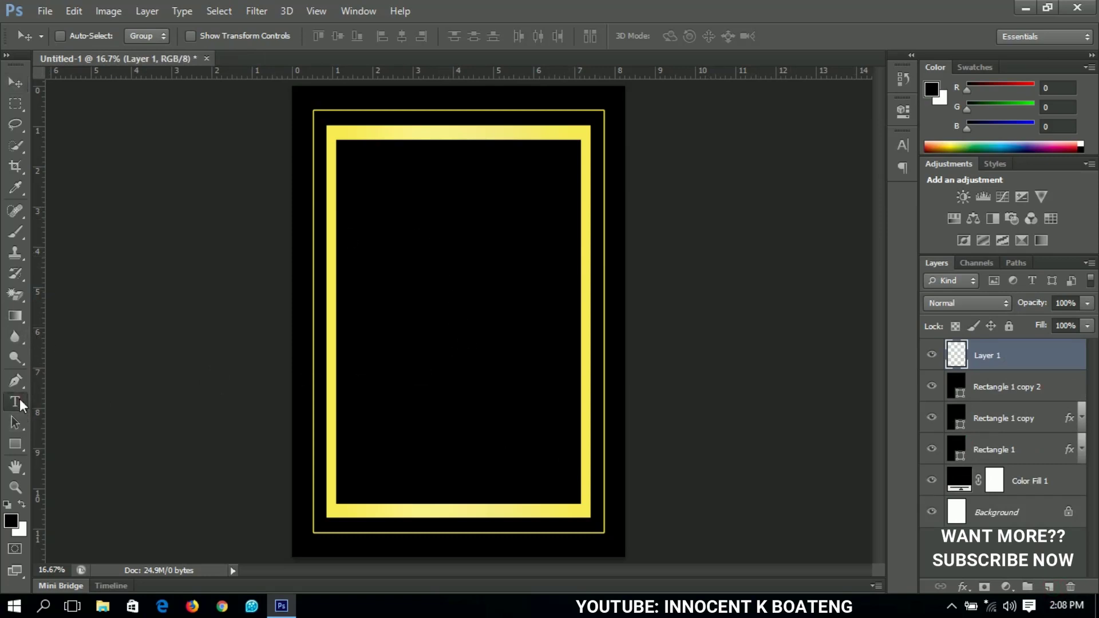
left_click(422, 196)
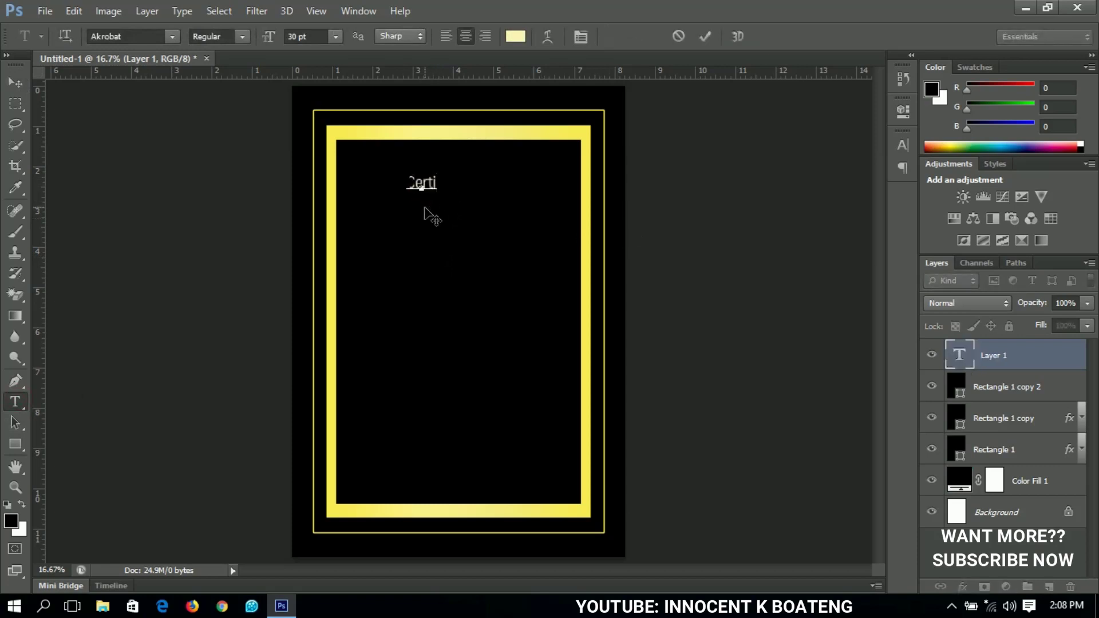
type("Certificate")
key("ctrl+a")
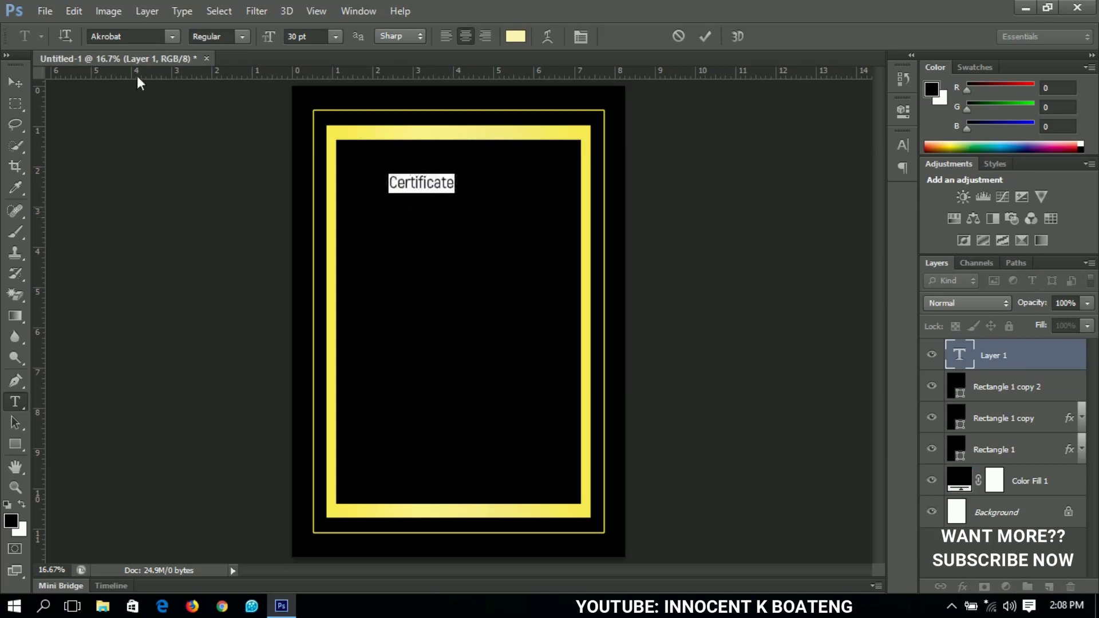
type("Loki Cola")
key("Return")
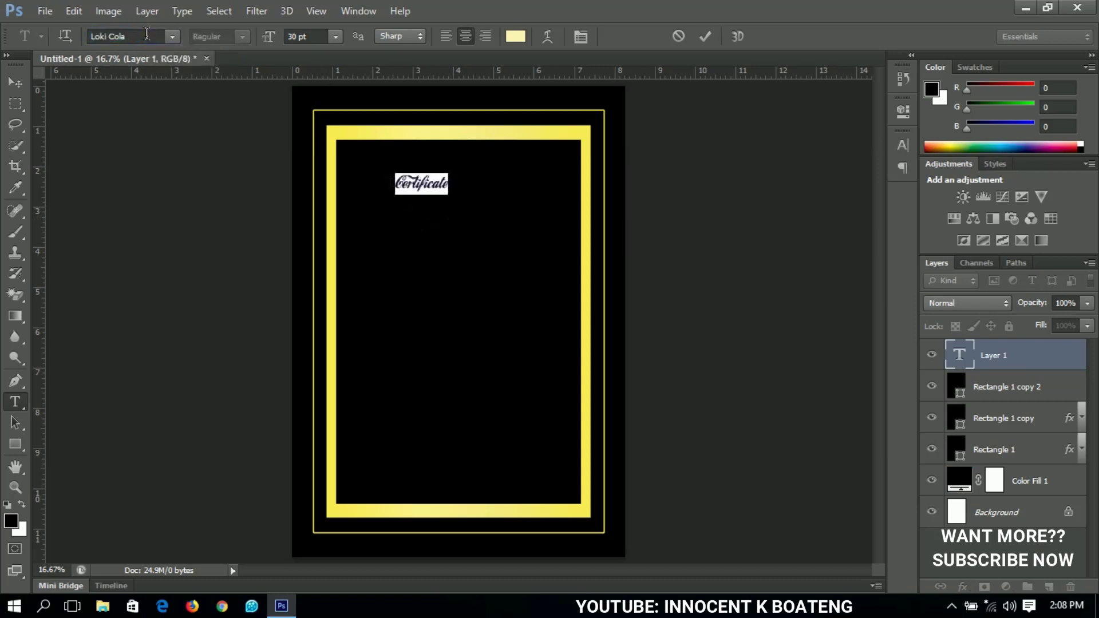
Scale the Certificate text to about 200% and centre it horizontally on the page
left_click(20, 83)
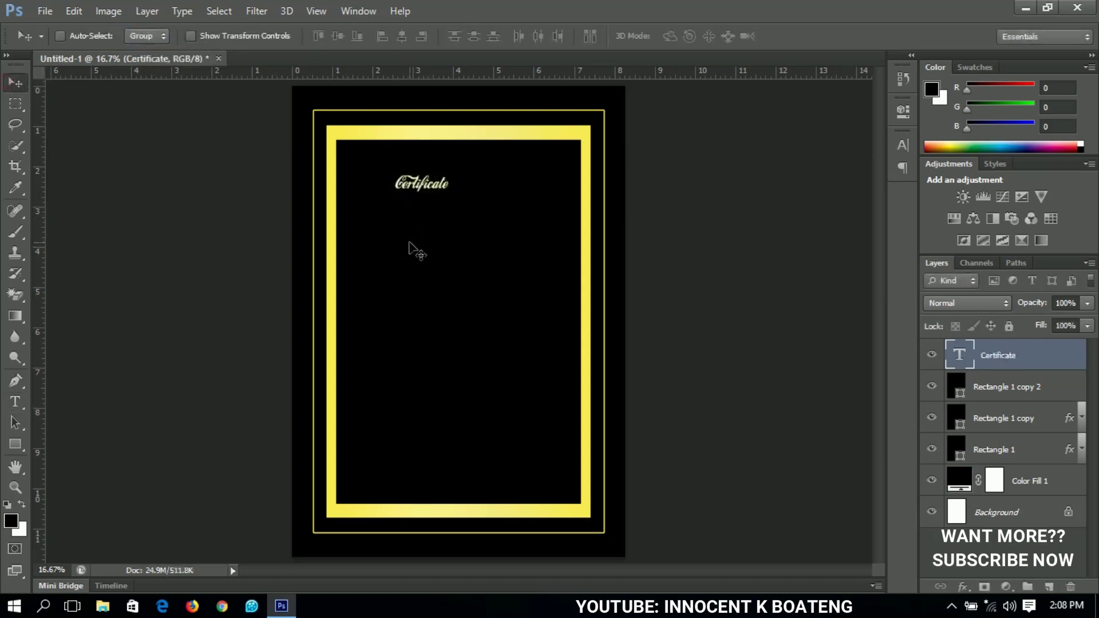
key("ctrl+t")
left_click_drag(448, 196, 481, 247)
key("Return")
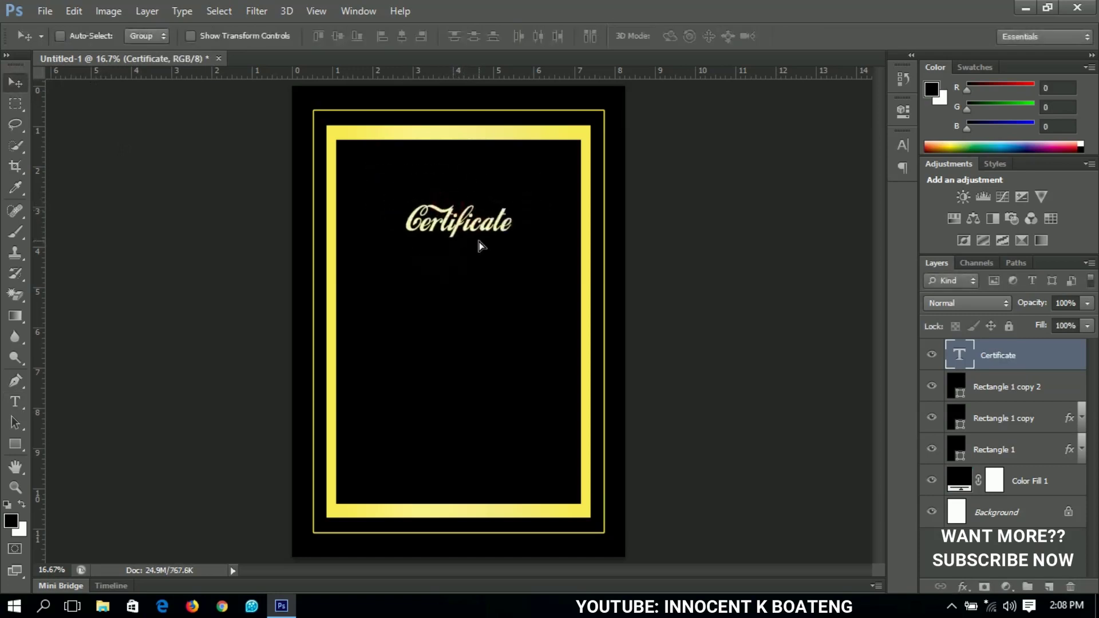
key("ctrl+a")
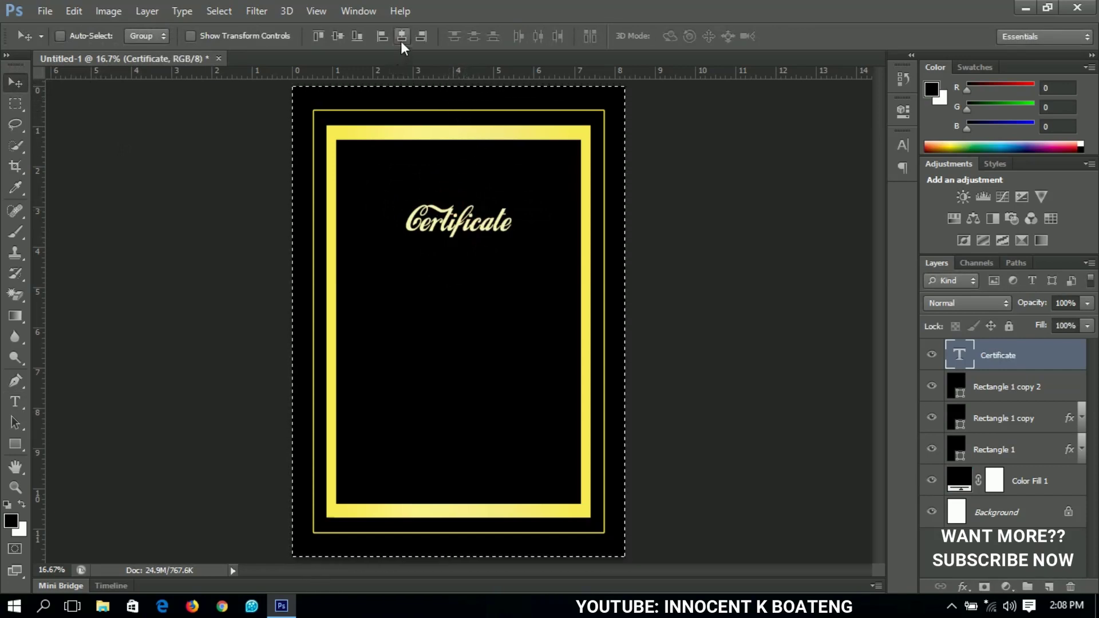
key("ctrl+d")
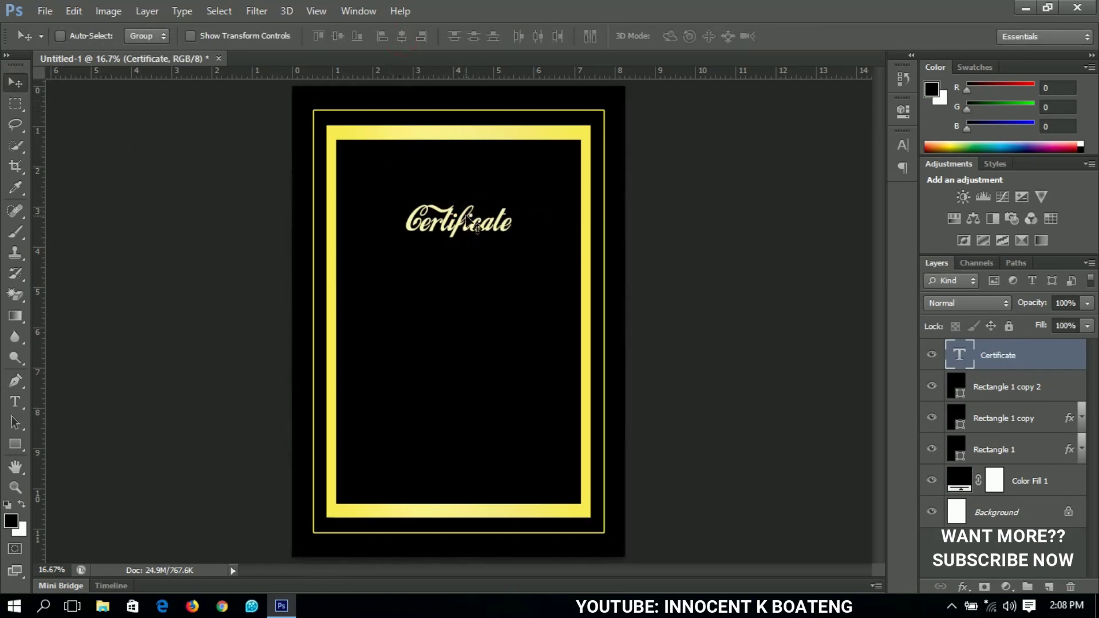
Colour the Certificate text with pale gold (#f7eb6f) sampled from the frame
key("t")
double_click(466, 220)
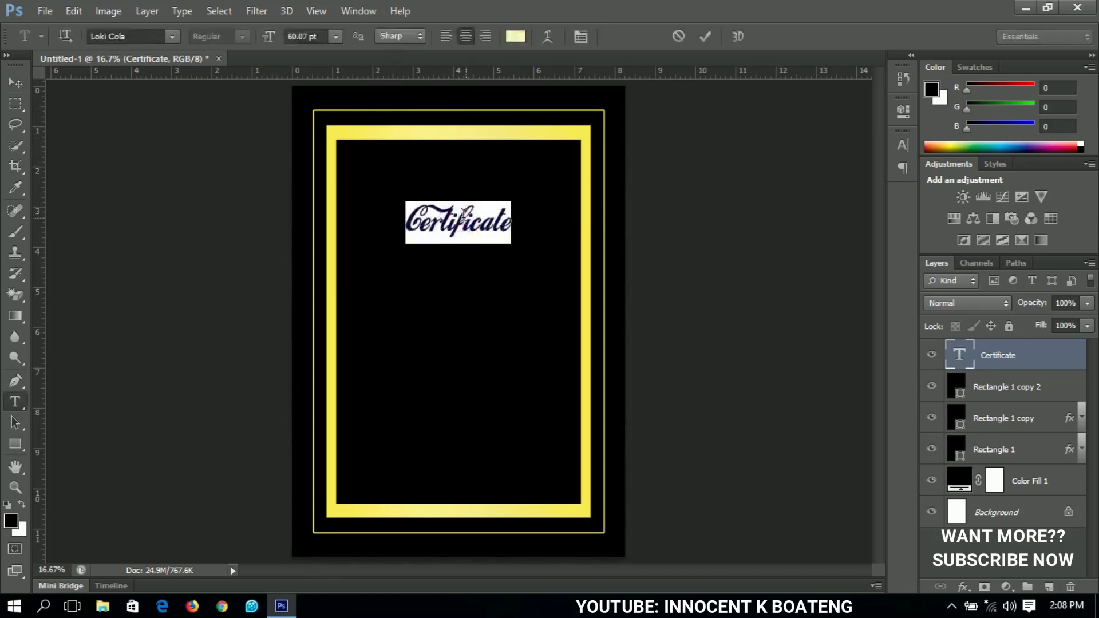
left_click(520, 36)
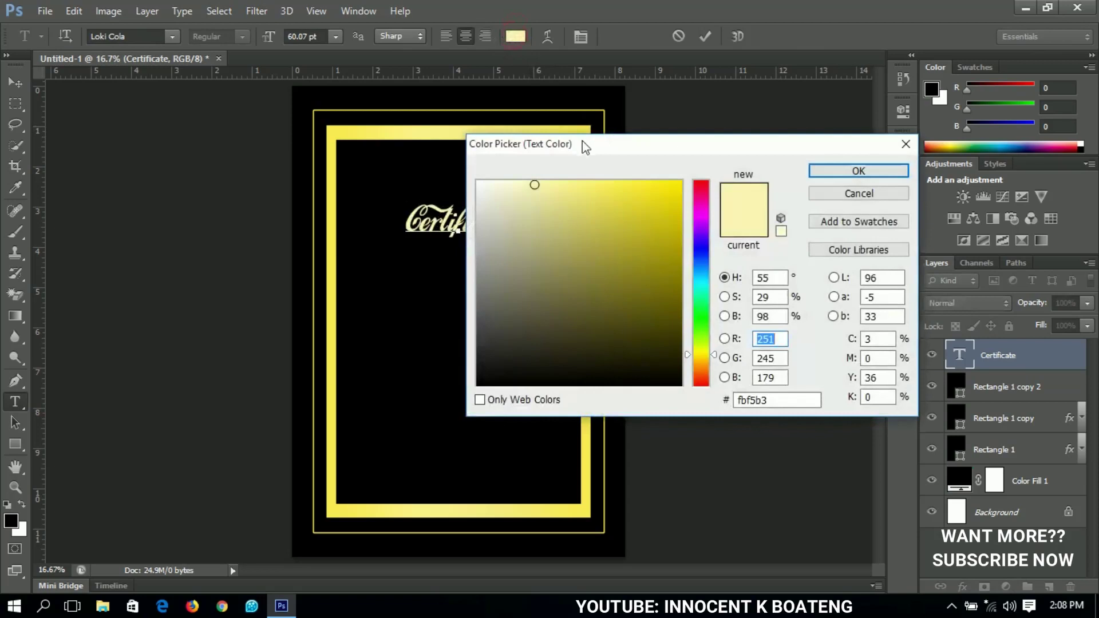
left_click_drag(584, 146, 586, 155)
left_click(565, 133)
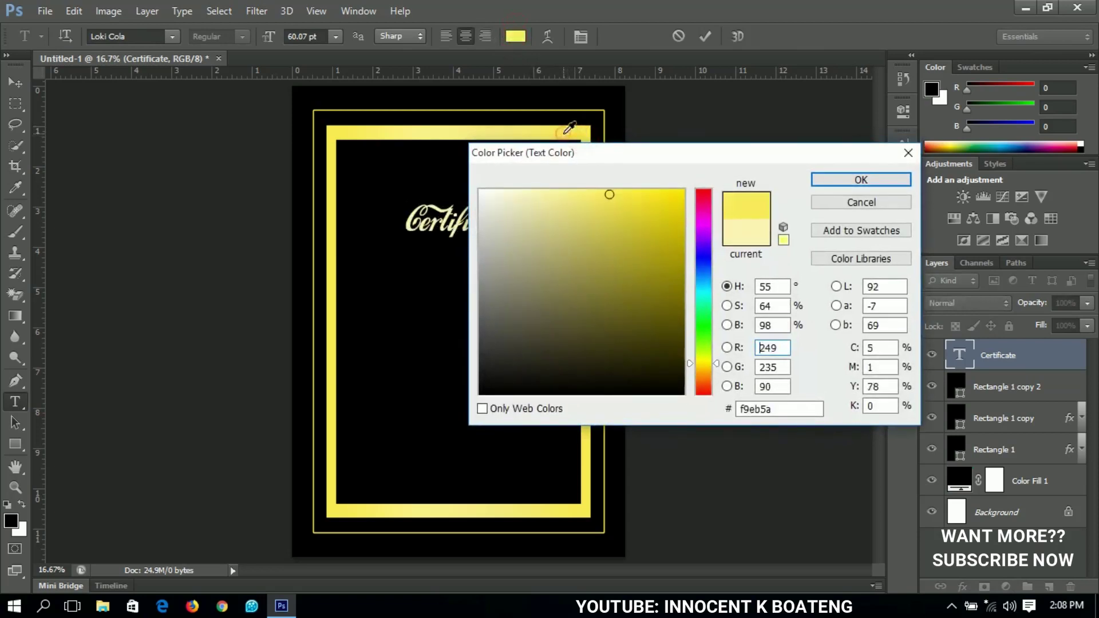
left_click_drag(561, 132, 540, 130)
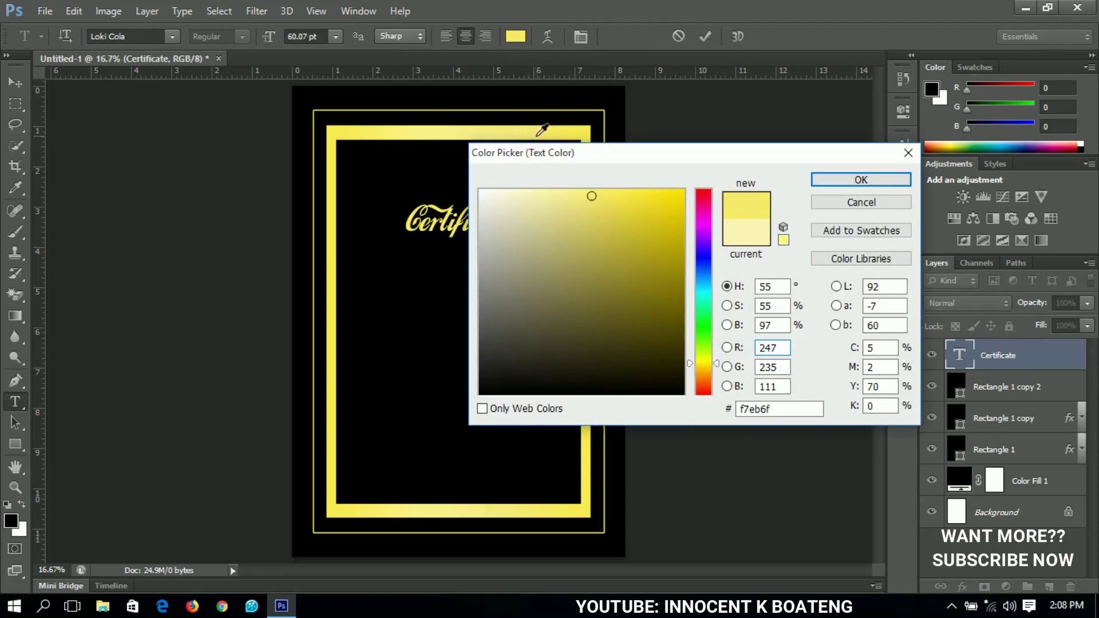
left_click(855, 173)
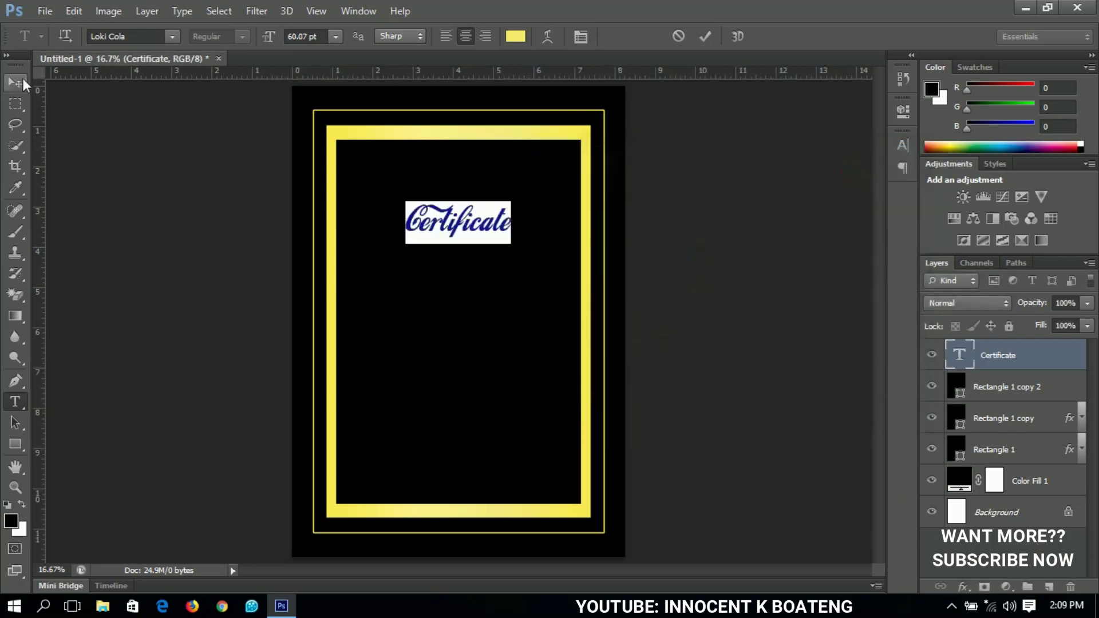
left_click(17, 82)
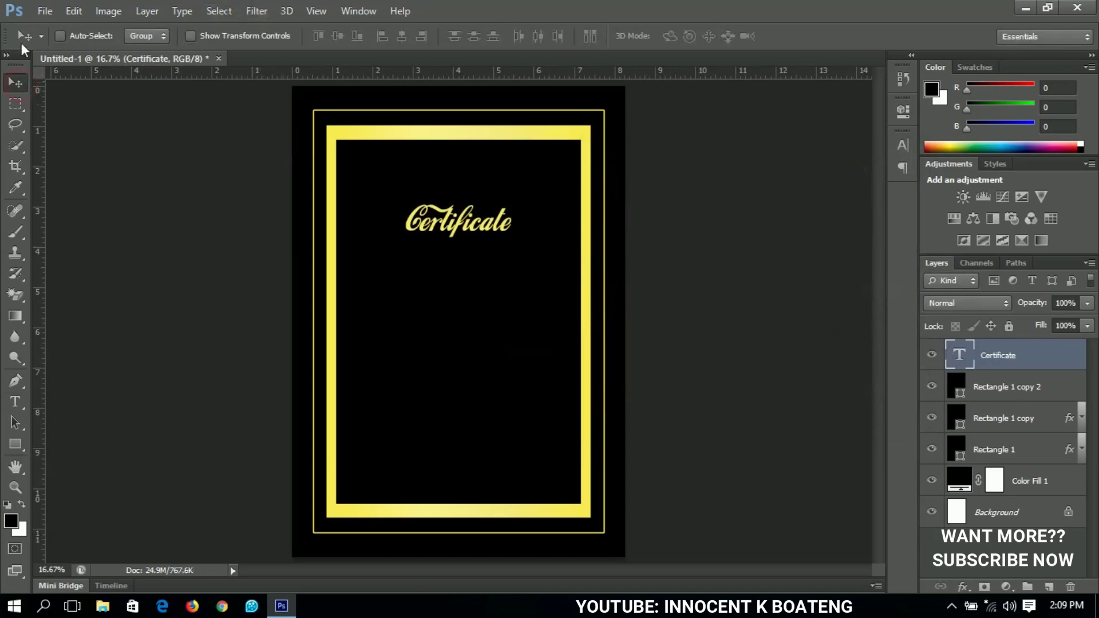
Open vector_floral_ornamental_design_elements_148635.jpg from the Downloads folder
left_click(44, 12)
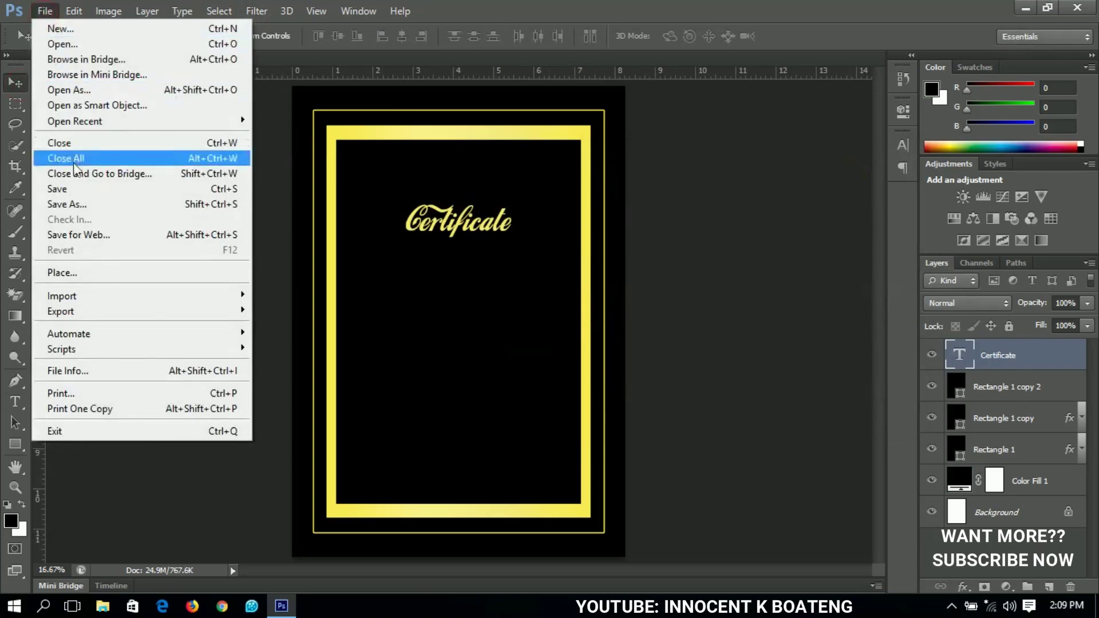
left_click(78, 44)
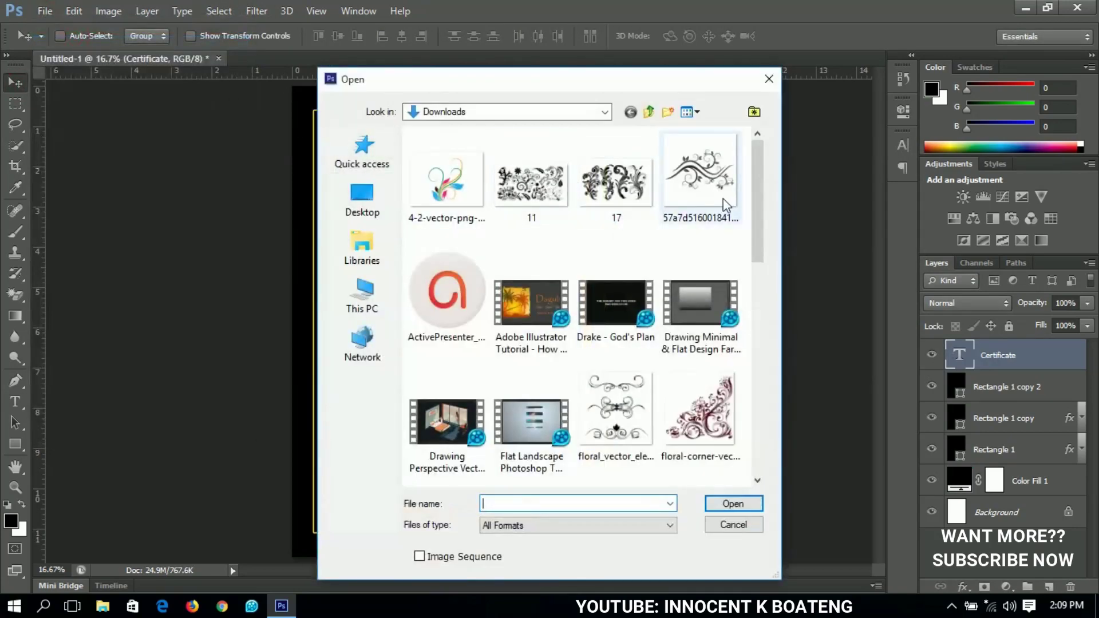
left_click_drag(765, 183, 747, 399)
left_click(531, 396)
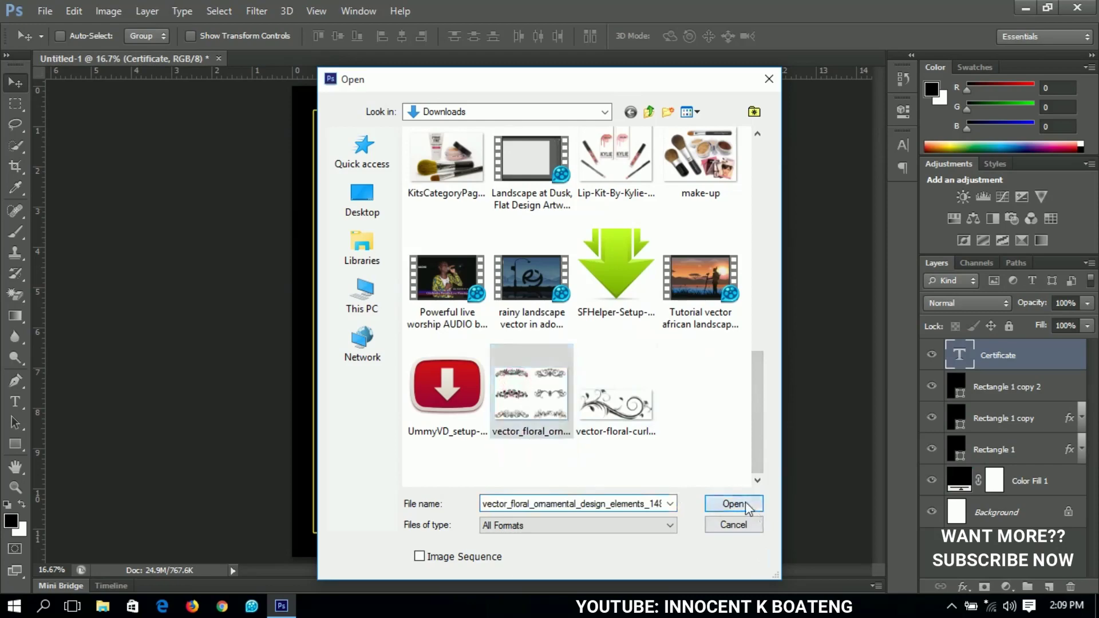
left_click(735, 504)
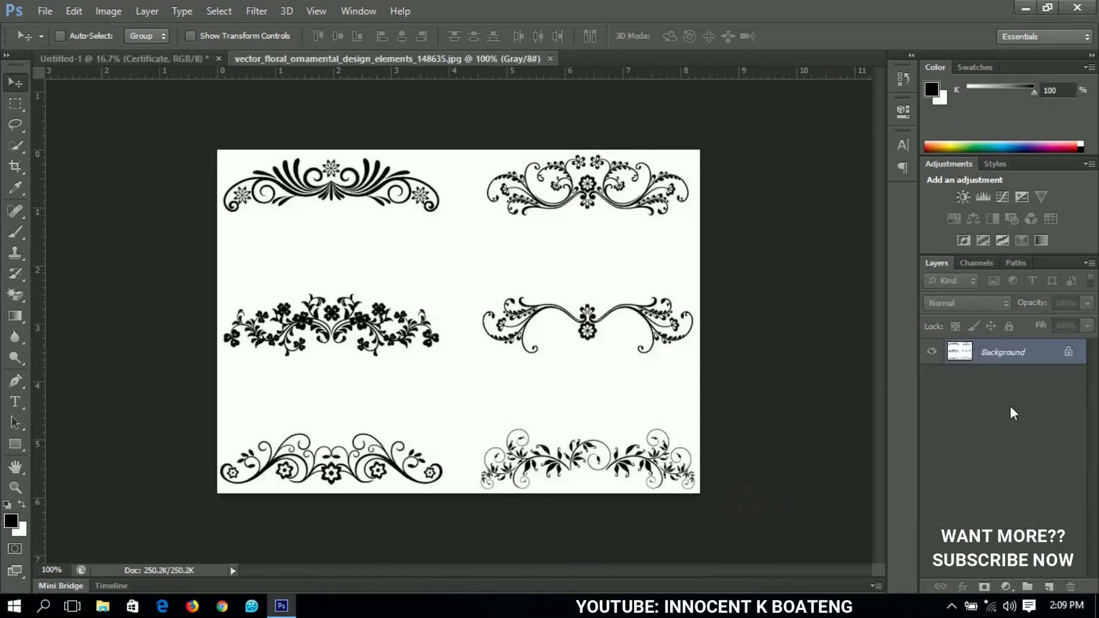
Convert the background to Layer 0 and erase its white background with the Magic Eraser
double_click(1006, 353)
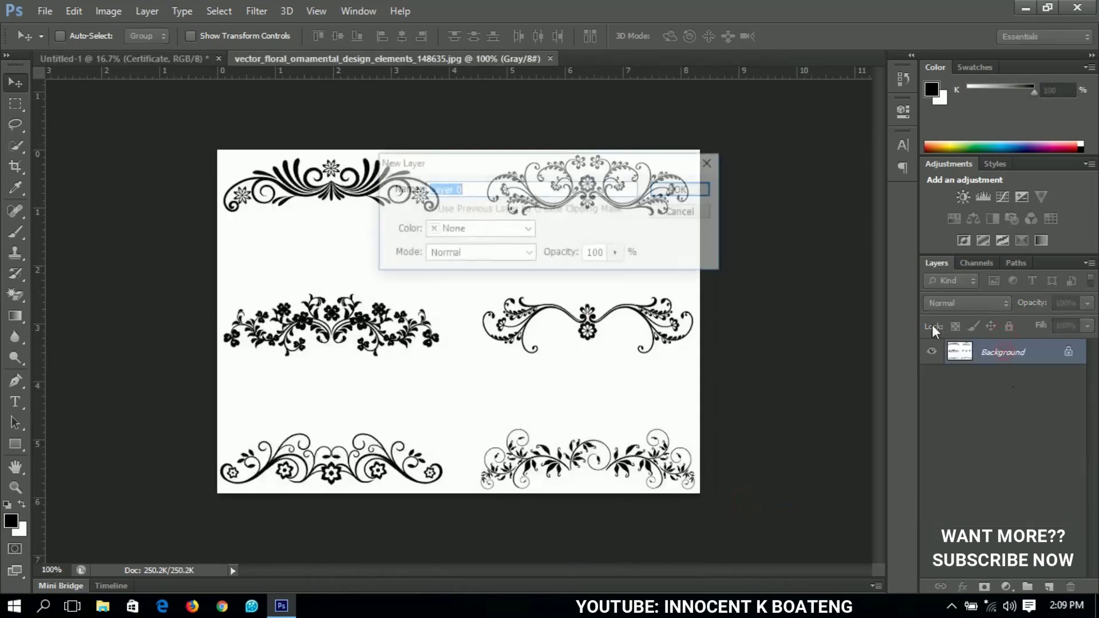
left_click(653, 188)
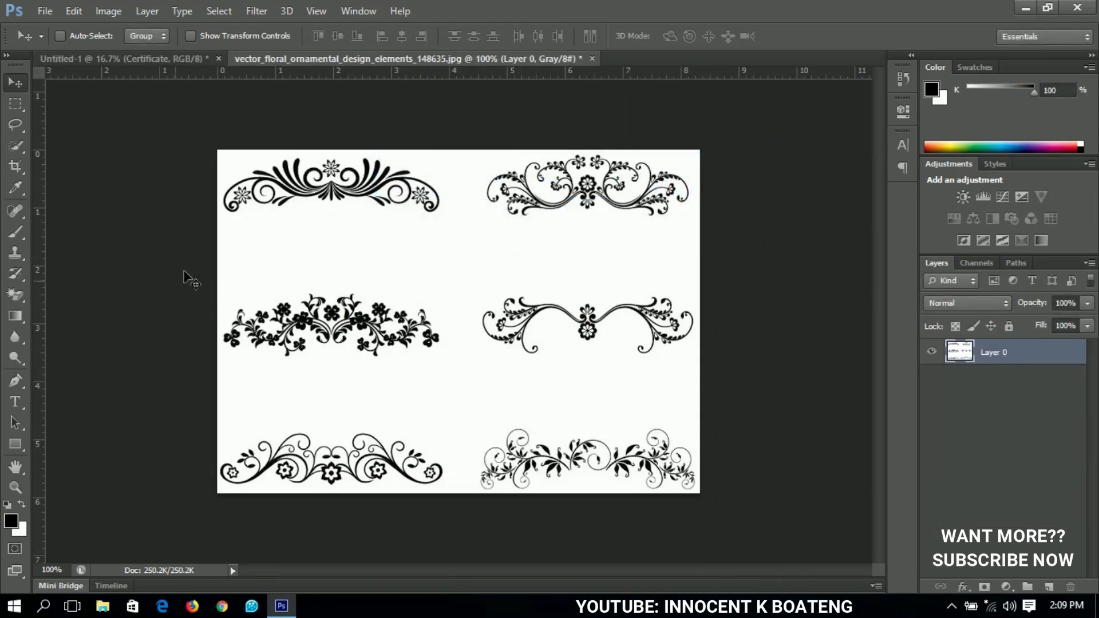
left_click(17, 301)
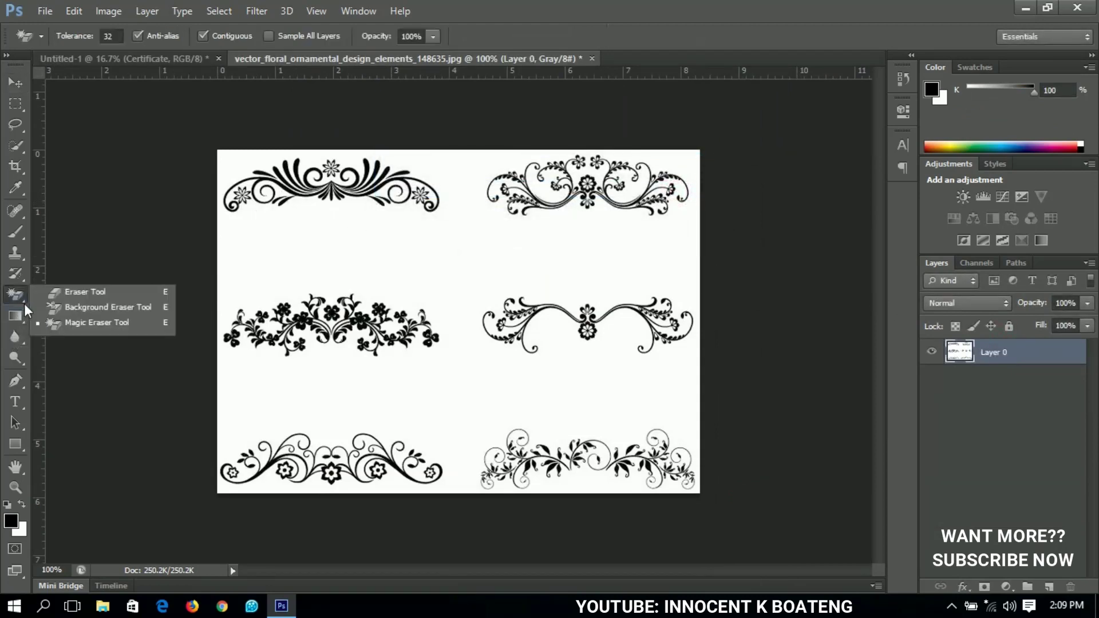
left_click(83, 323)
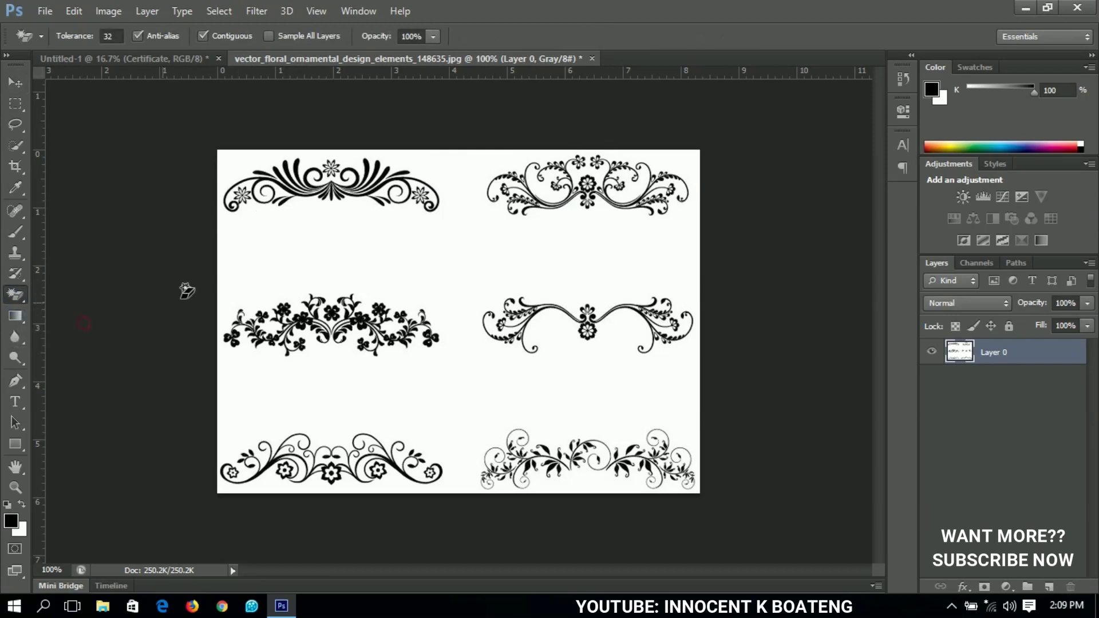
left_click(397, 223)
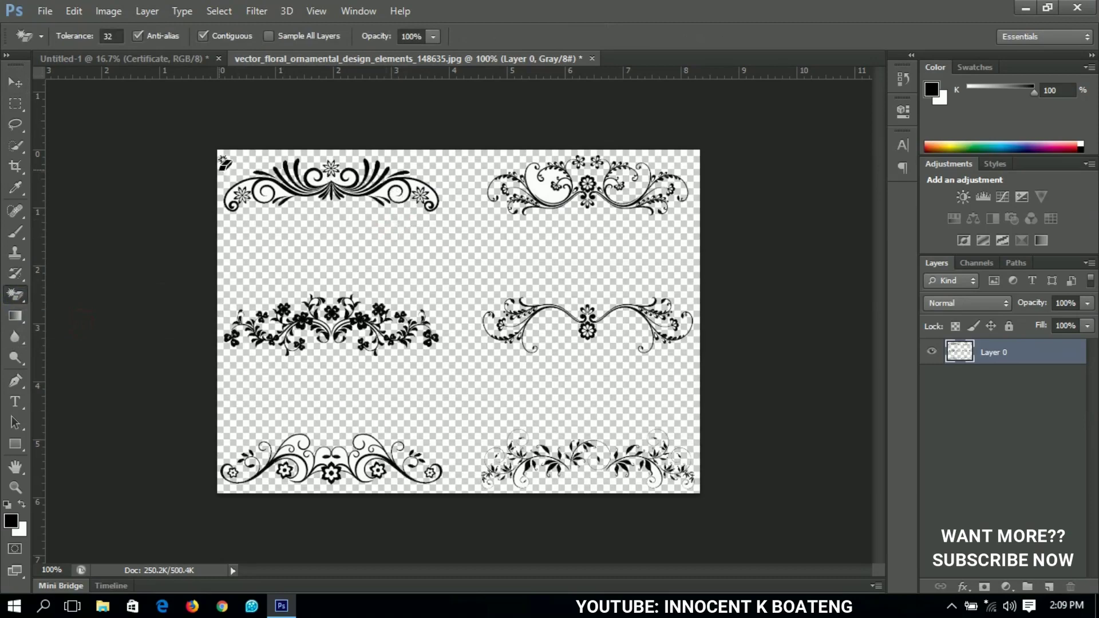
Erase the remaining white inside the top-left ornament's swirls and flowers, then fit the sheet on screen
key("ctrl+plus")
left_click_drag(219, 169, 318, 277)
left_click_drag(299, 200, 458, 278)
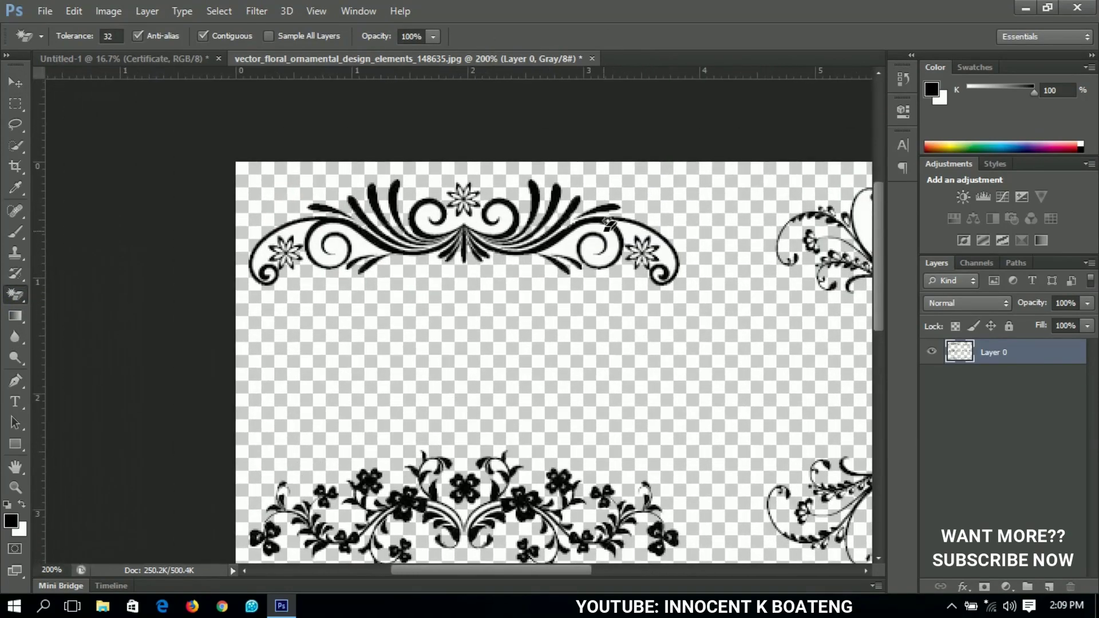
key("ctrl+plus")
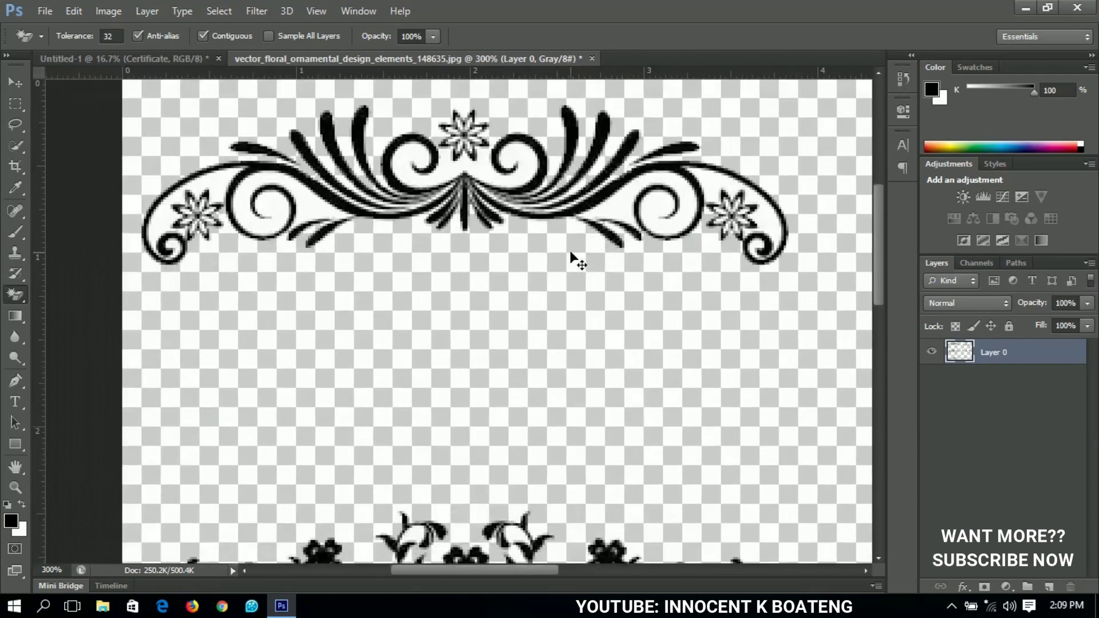
left_click(628, 204)
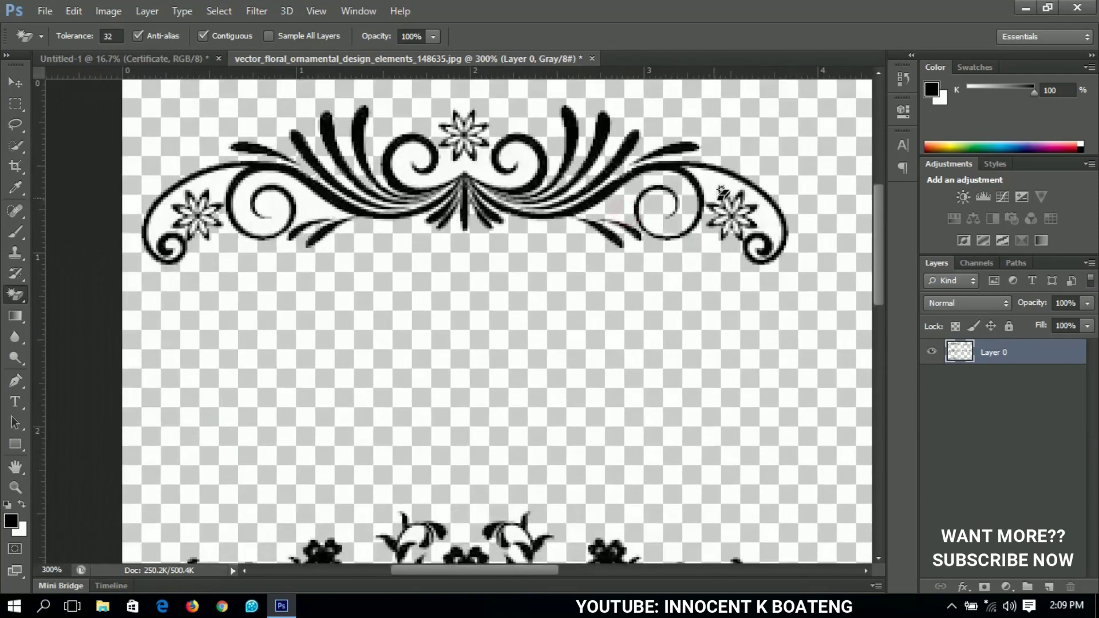
left_click(708, 188)
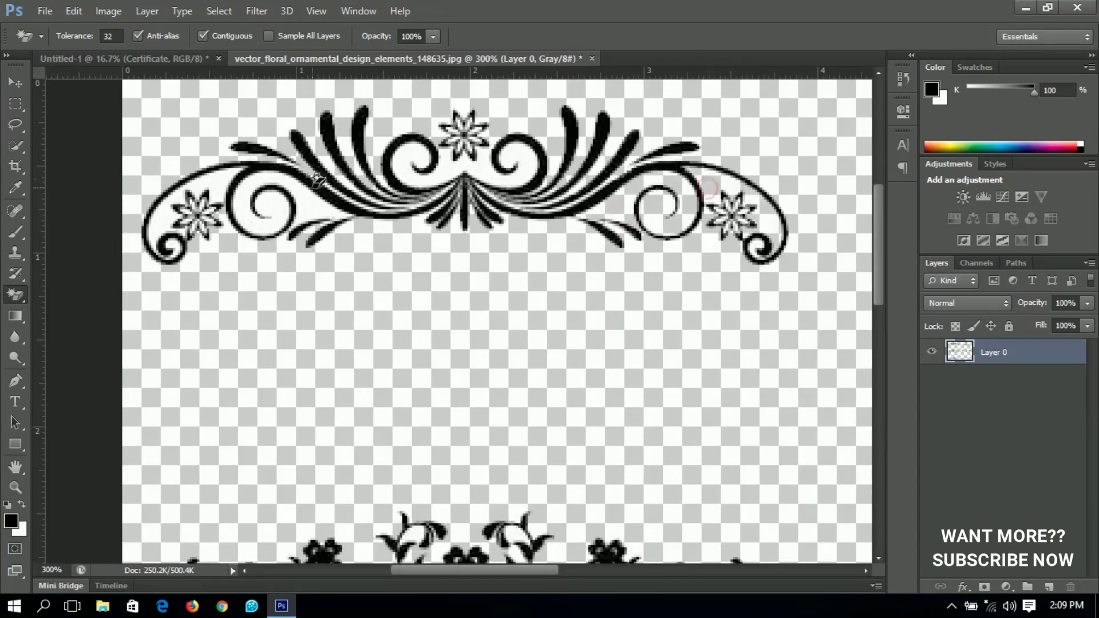
left_click(447, 166)
left_click(316, 211)
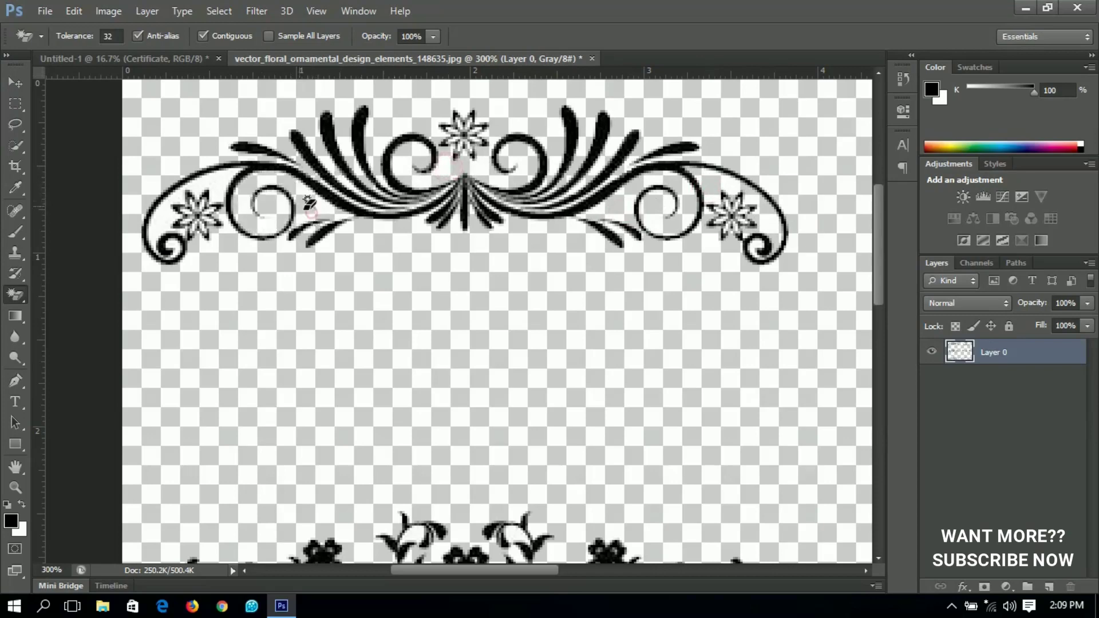
left_click(215, 178)
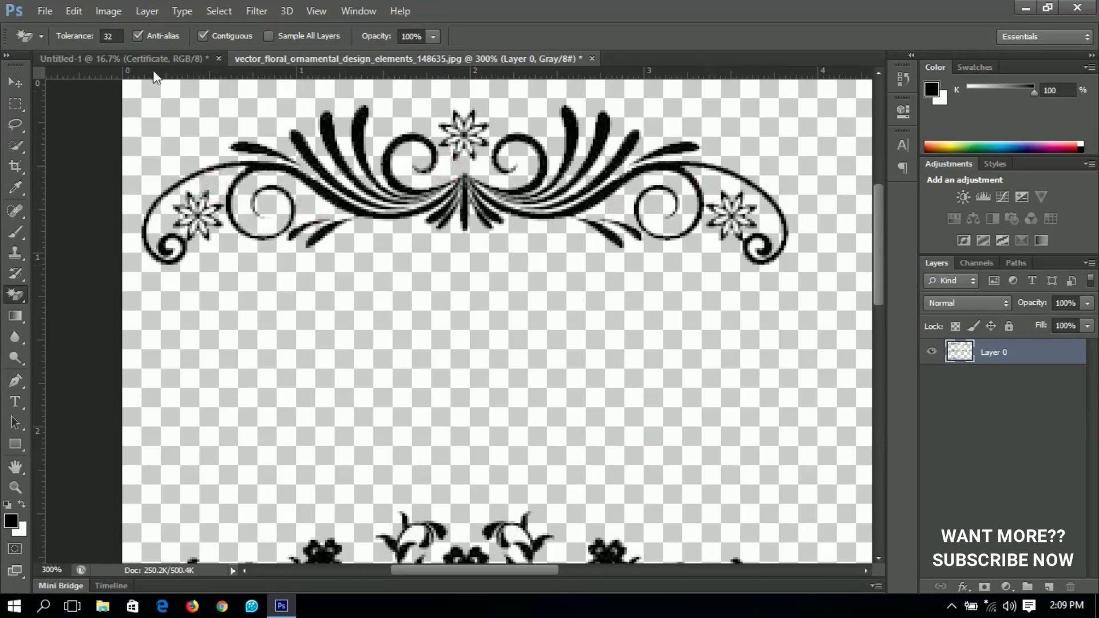
key("ctrl+0")
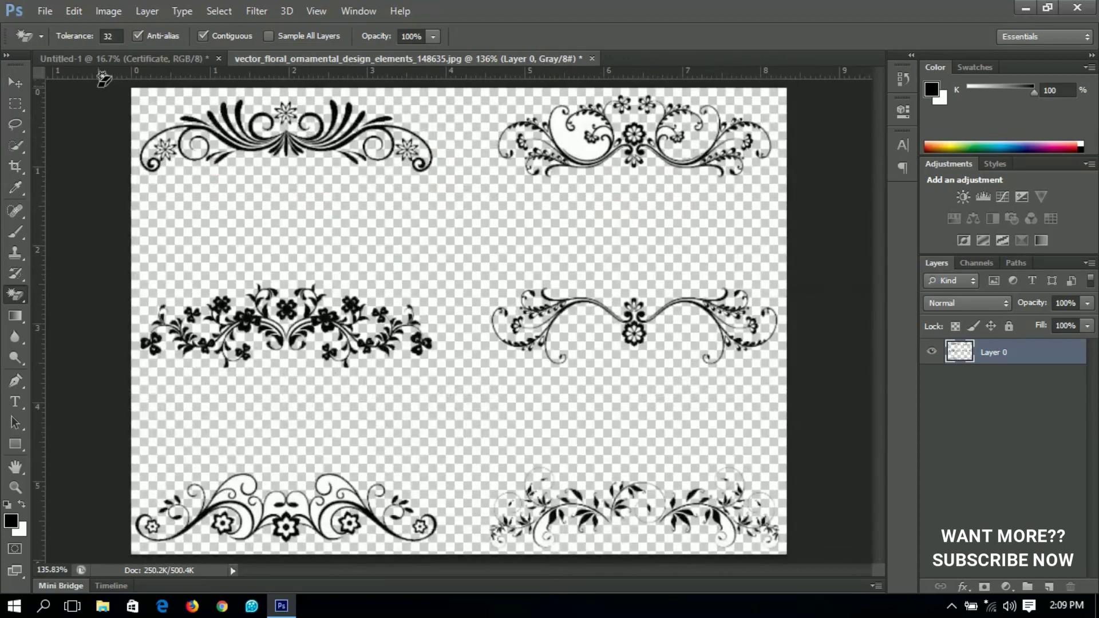
left_click(17, 105)
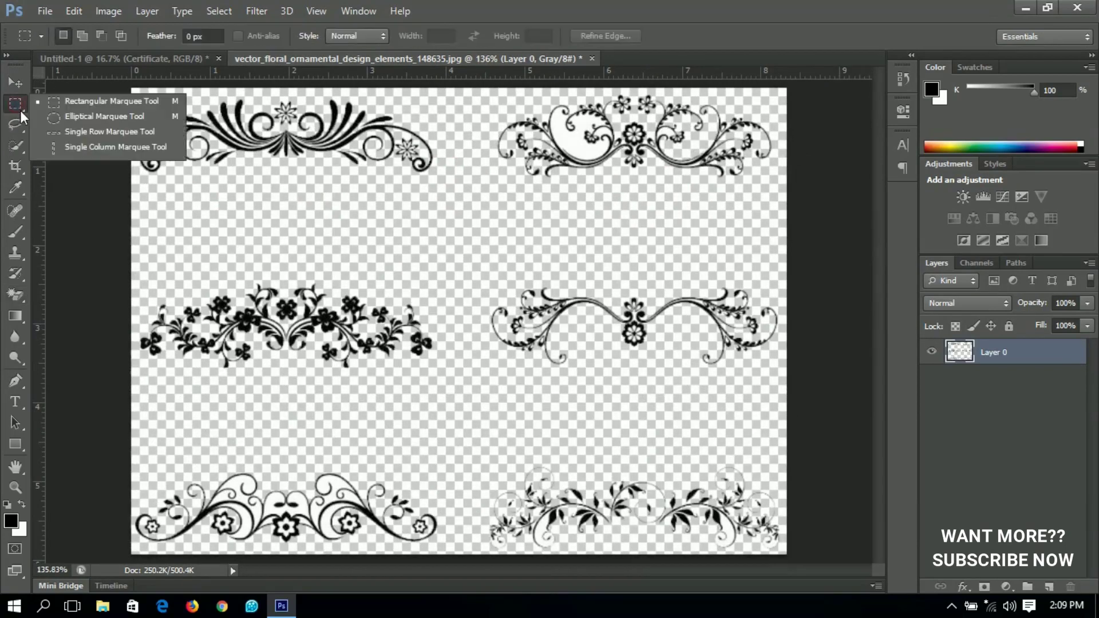
Copy the top-left ornament onto its own layer and drag it into the certificate document
left_click(60, 102)
left_click_drag(130, 87, 263, 126)
key("ctrl+j")
key("v")
left_click_drag(463, 184, 519, 199)
Enlarge the ornament and centre it horizontally on the page
key("ctrl+t")
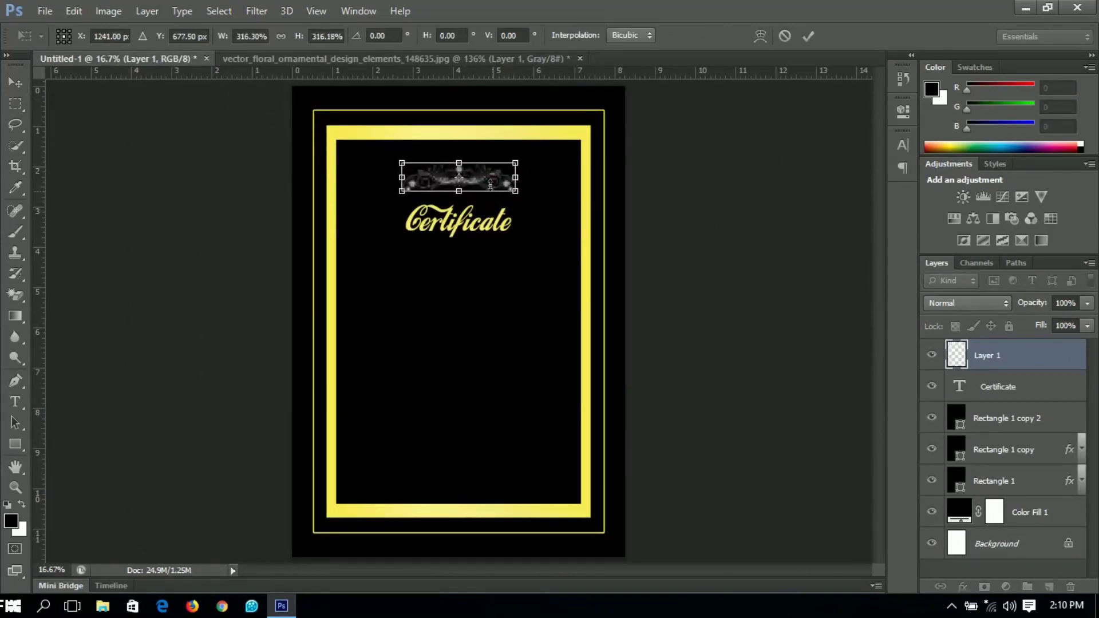
key("Return")
key("ctrl+a")
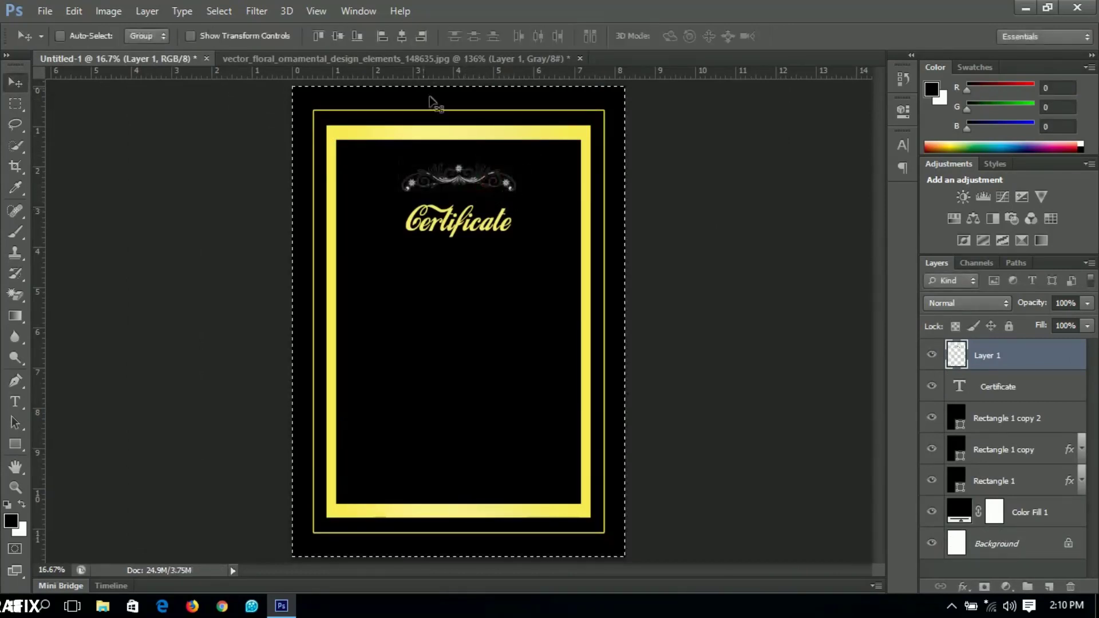
left_click(402, 35)
key("ctrl+d")
Give the ornament layer a Color Overlay in the frame's sampled yellow-gold
right_click(988, 356)
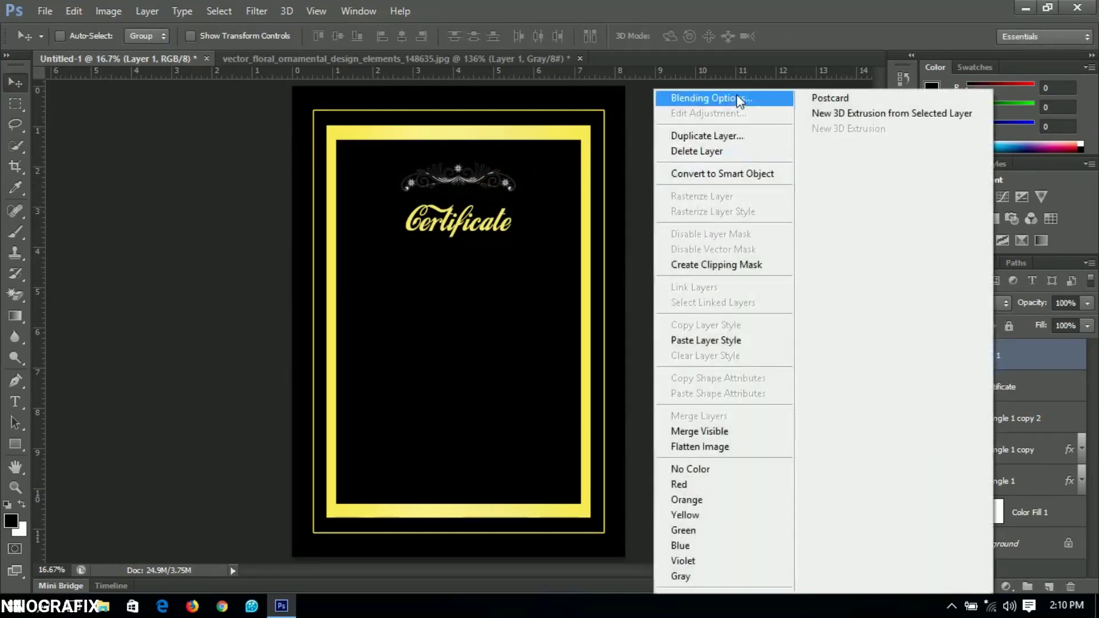
left_click(736, 96)
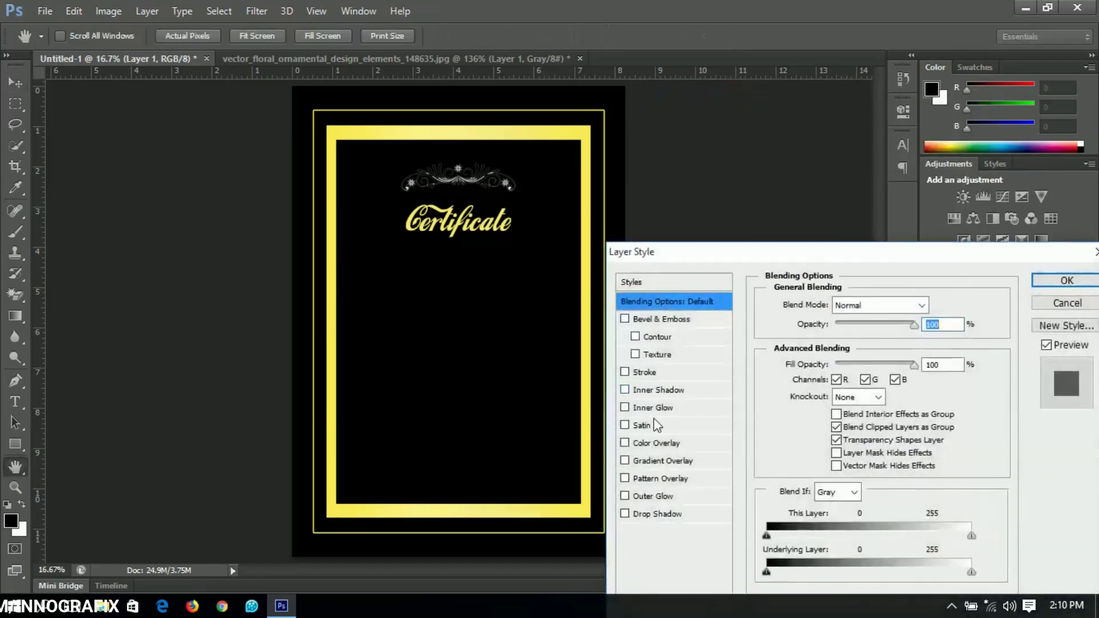
left_click(657, 444)
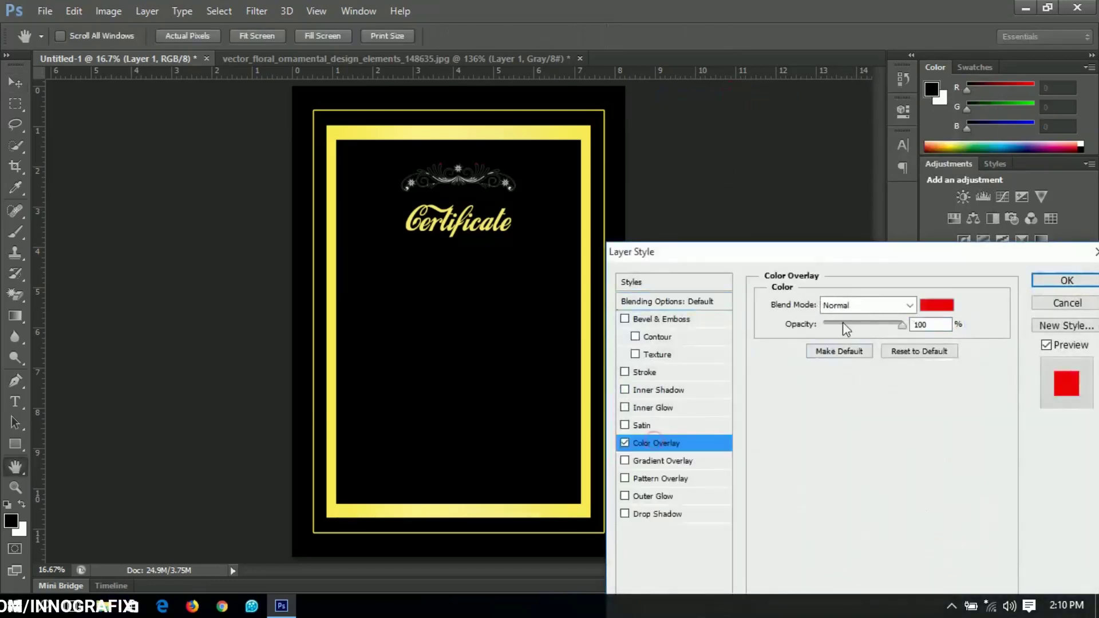
left_click(937, 304)
left_click_drag(531, 154, 586, 207)
left_click(488, 132)
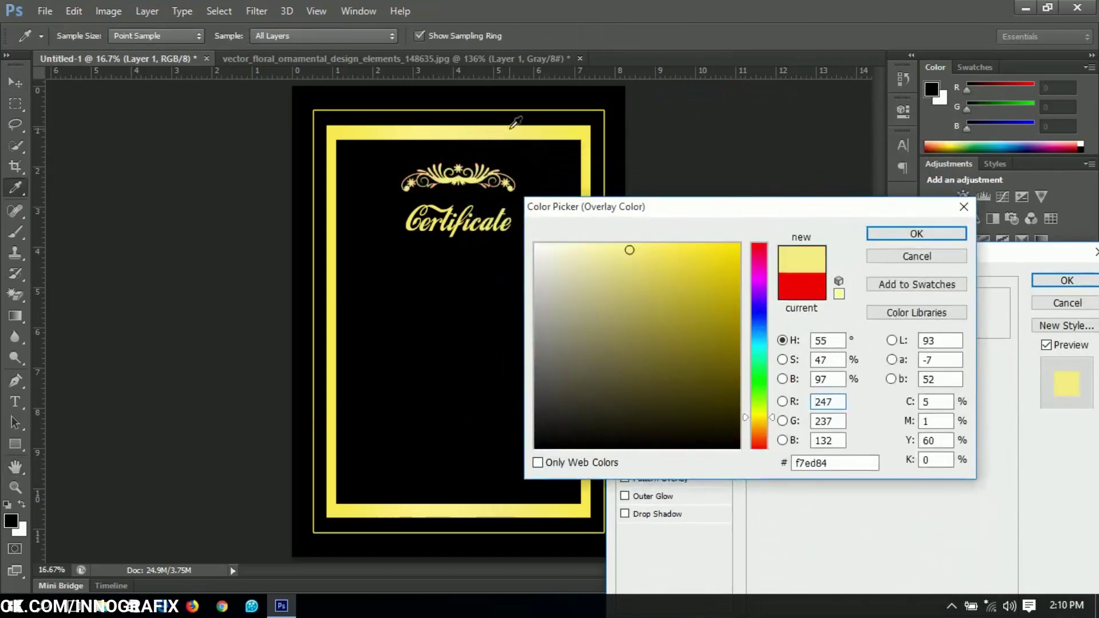
left_click_drag(534, 129, 509, 127)
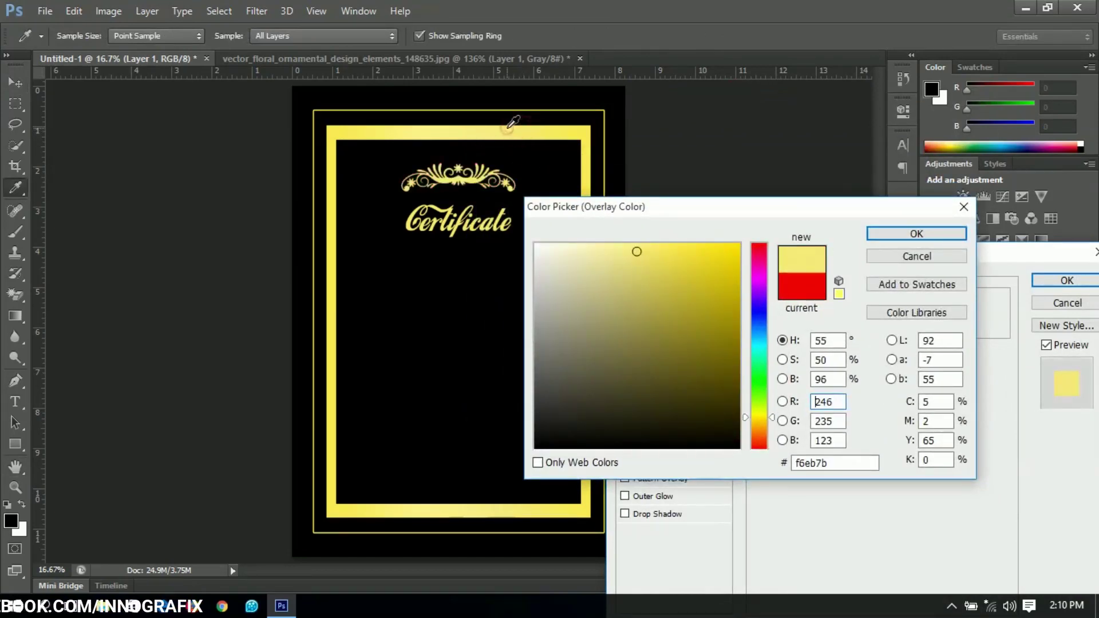
left_click(916, 233)
left_click(1036, 281)
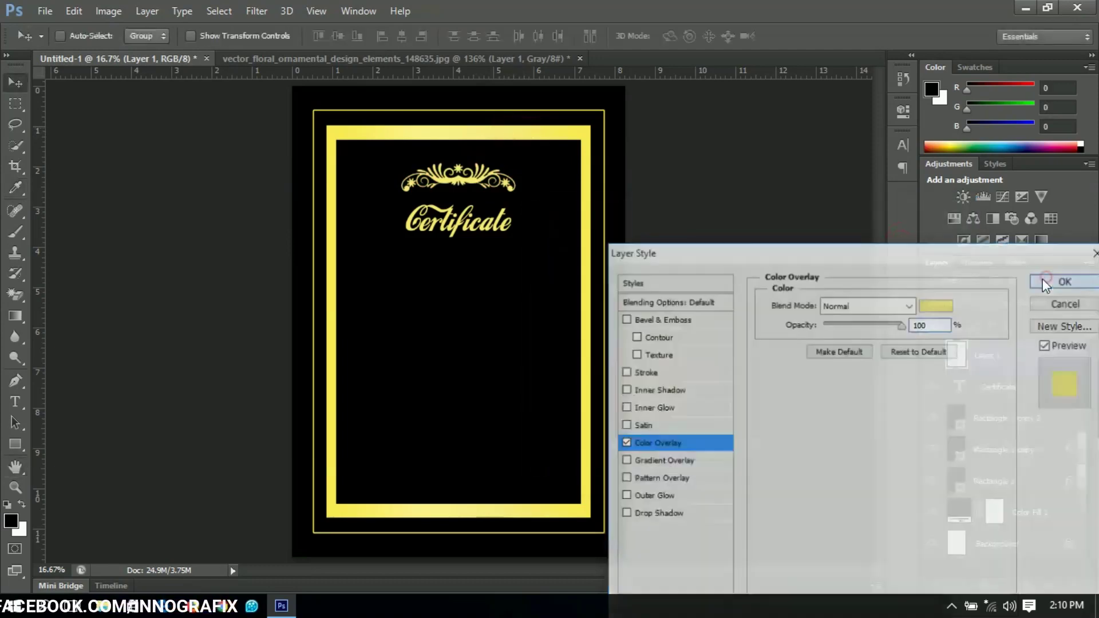
left_click(1084, 355)
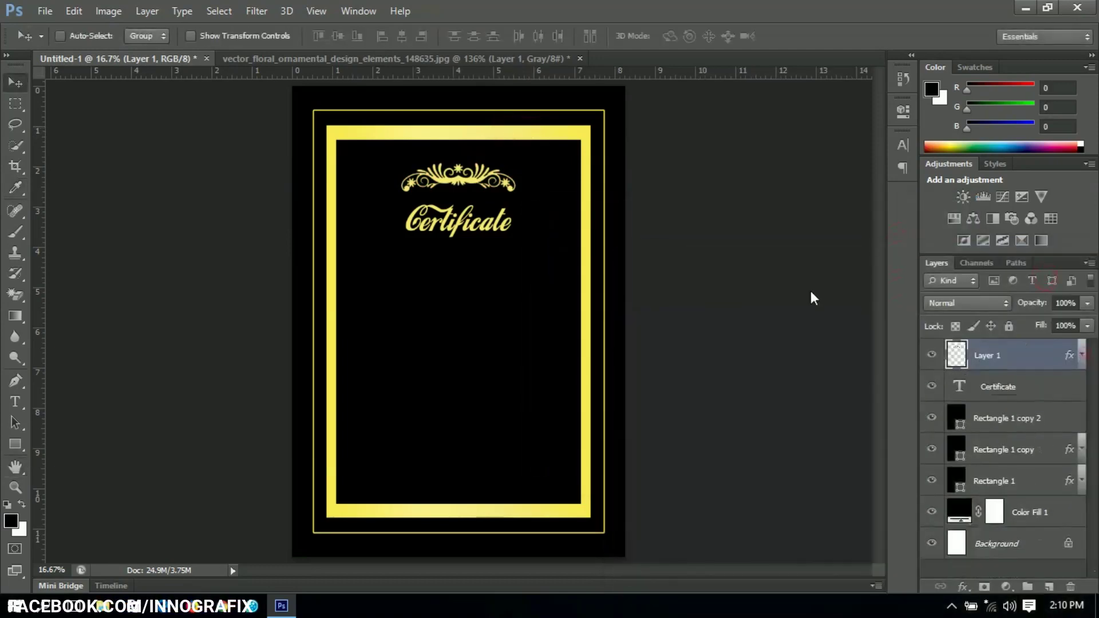
Select the Certificate text layer and scale it up slightly
right_click(471, 232)
left_click(518, 240)
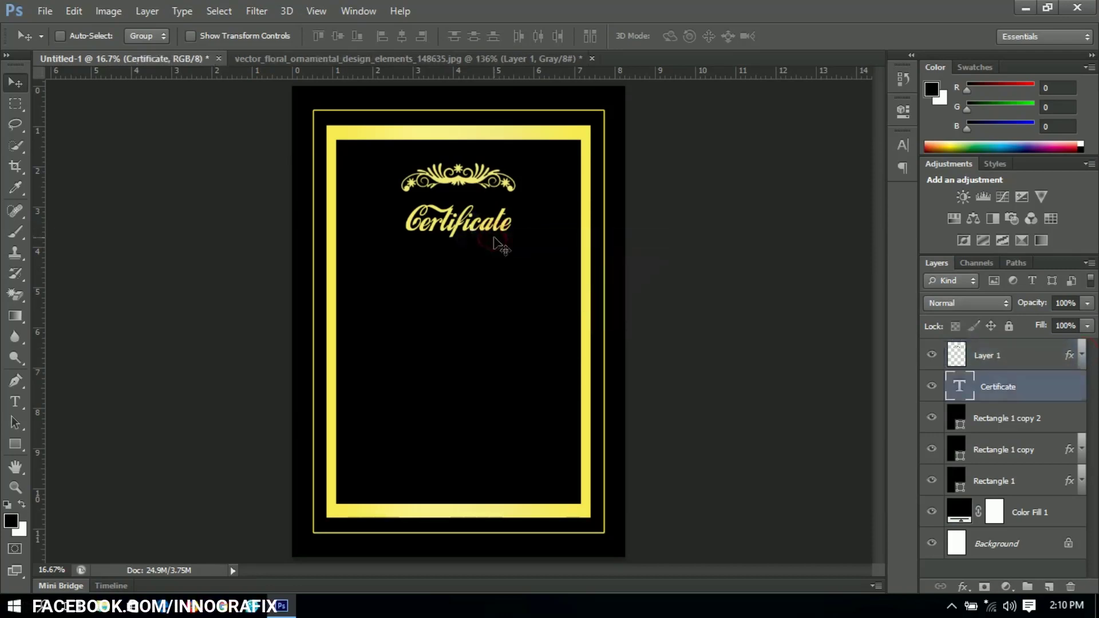
key("ctrl+t")
left_click_drag(517, 248, 525, 249)
Apply the heading's new size, then duplicate it and move the copy below the original
key("Return")
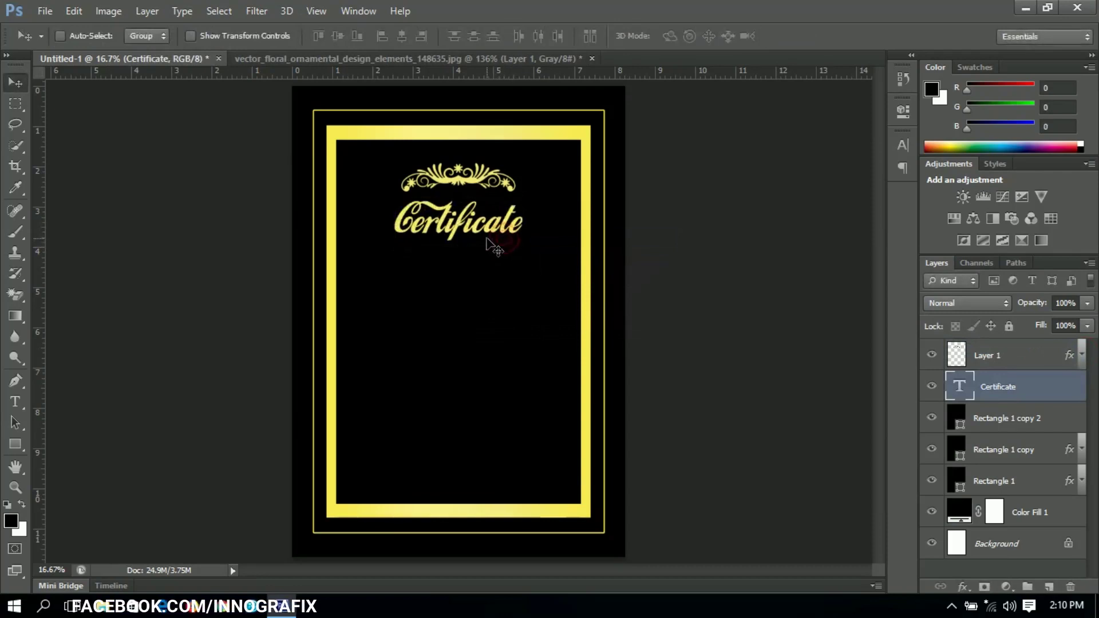
key("ctrl+a")
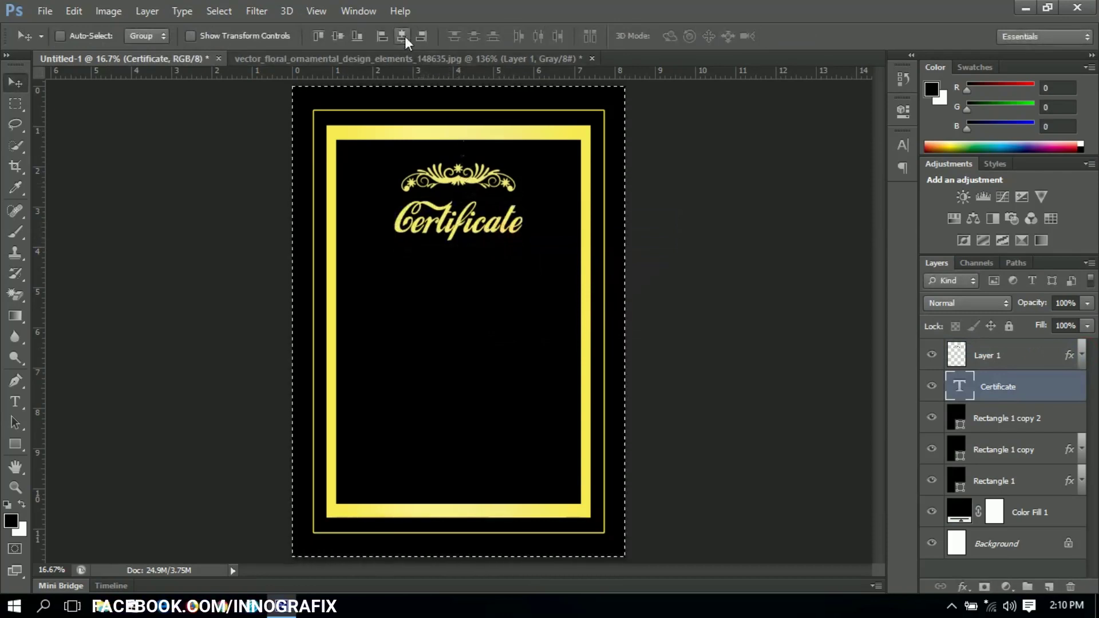
key("ctrl+d")
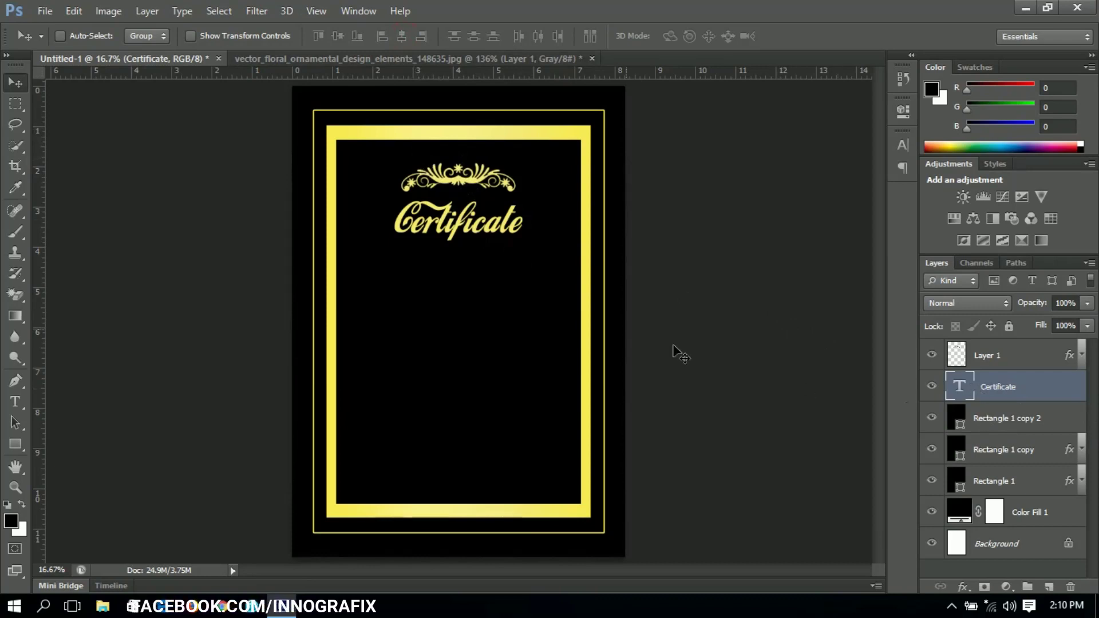
key("ctrl+j")
left_click_drag(500, 247, 499, 294)
Retype the copied heading as 'Presented To'
key("t")
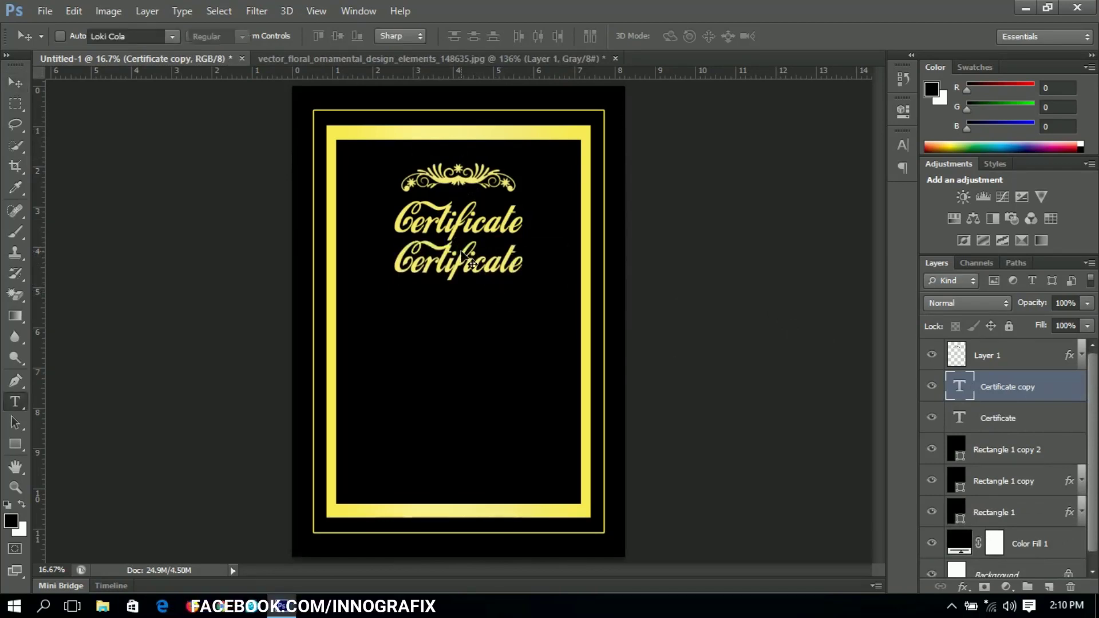
left_click(463, 250)
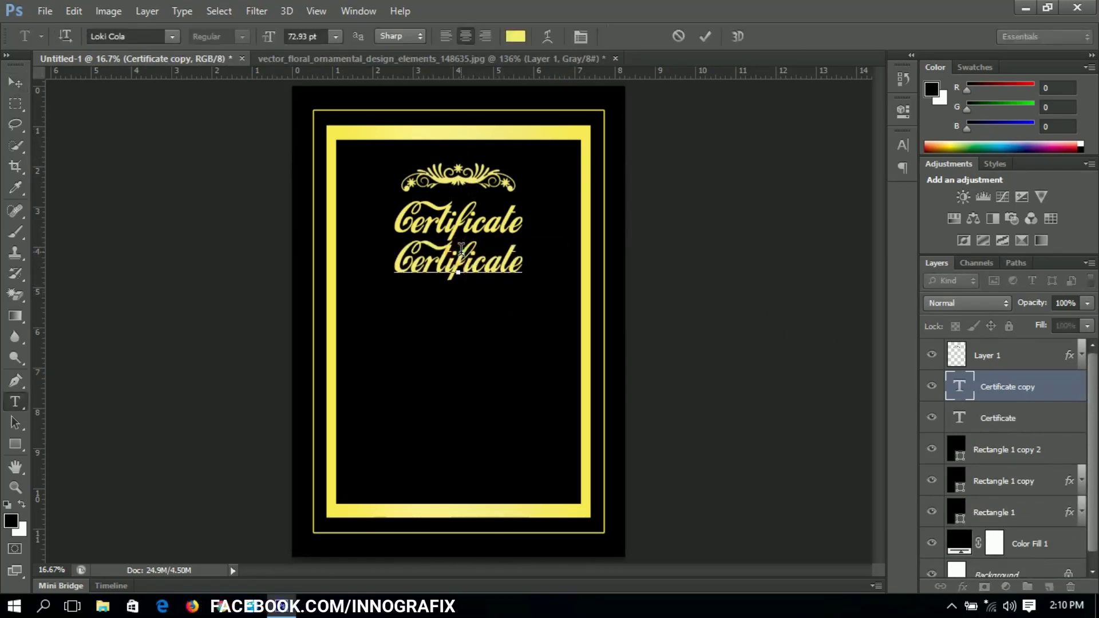
key("ctrl+a")
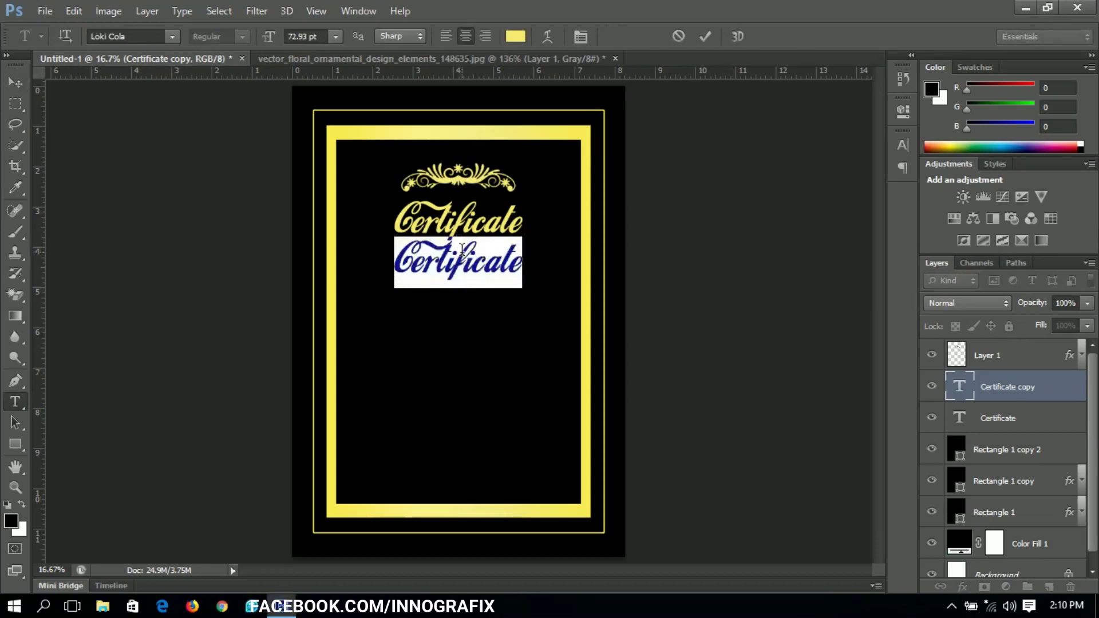
left_click(462, 251)
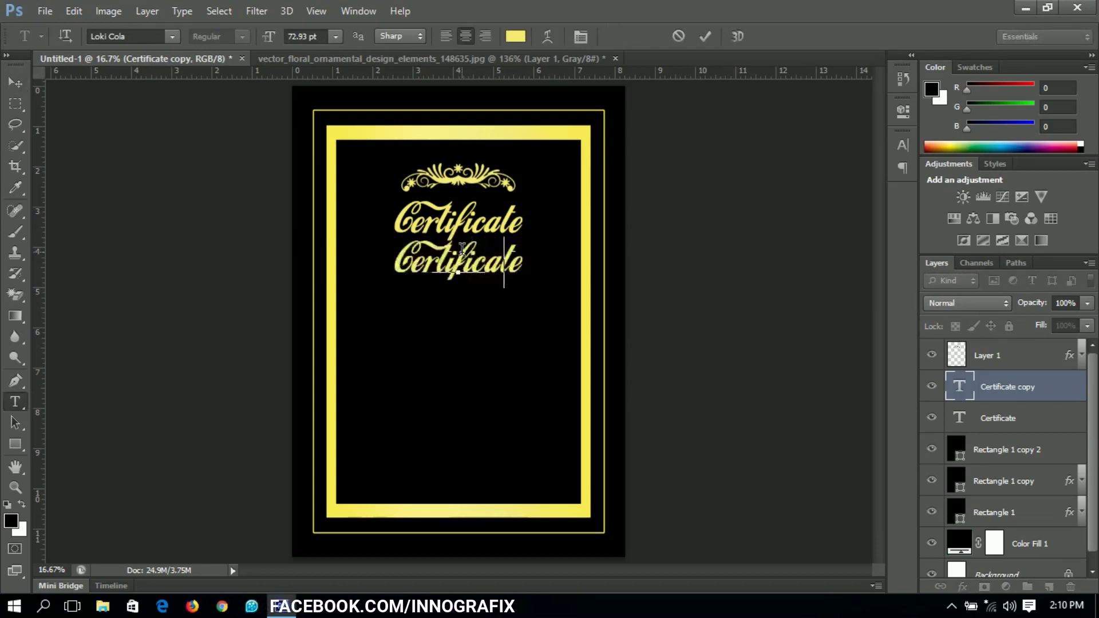
key("ctrl+a")
type("Presented")
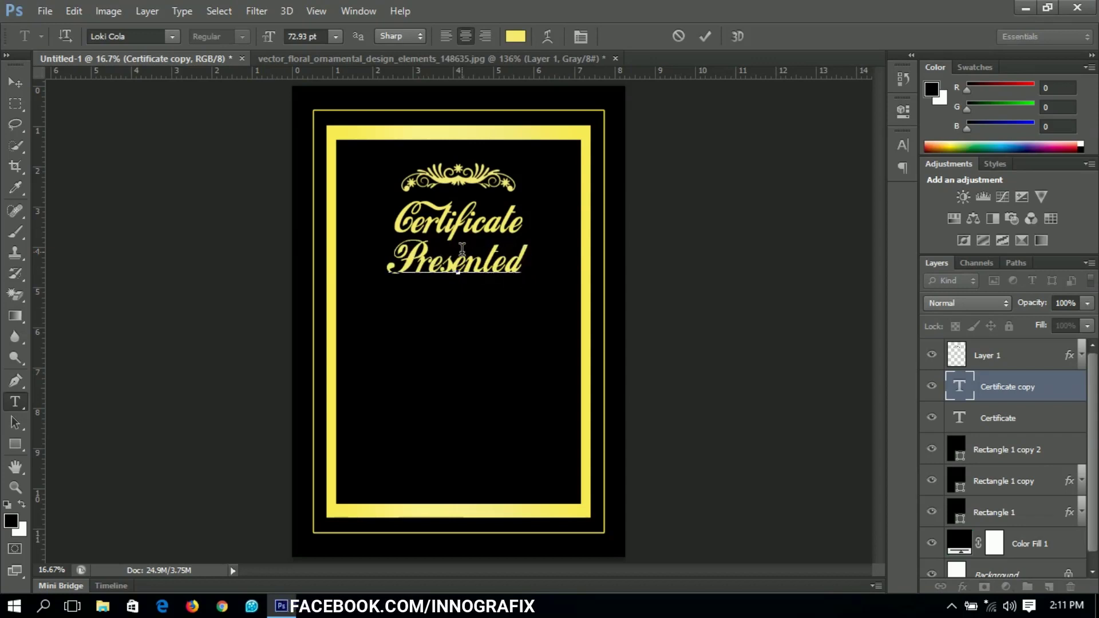
type(" to")
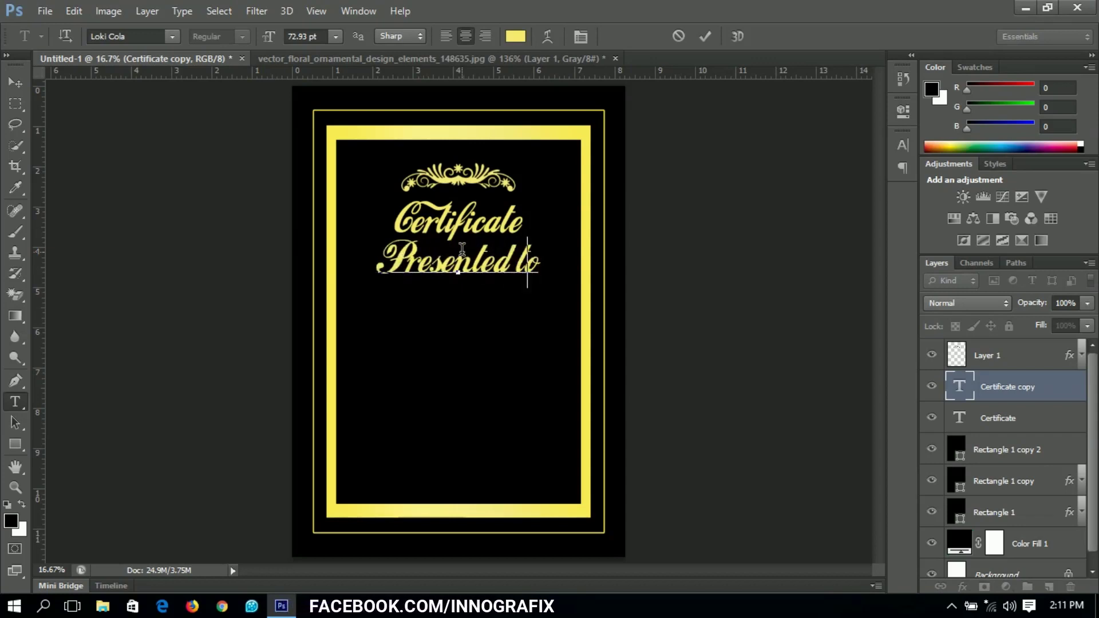
key("BackSpace")
key("BackSpace")
key("BackSpace")
type("To")
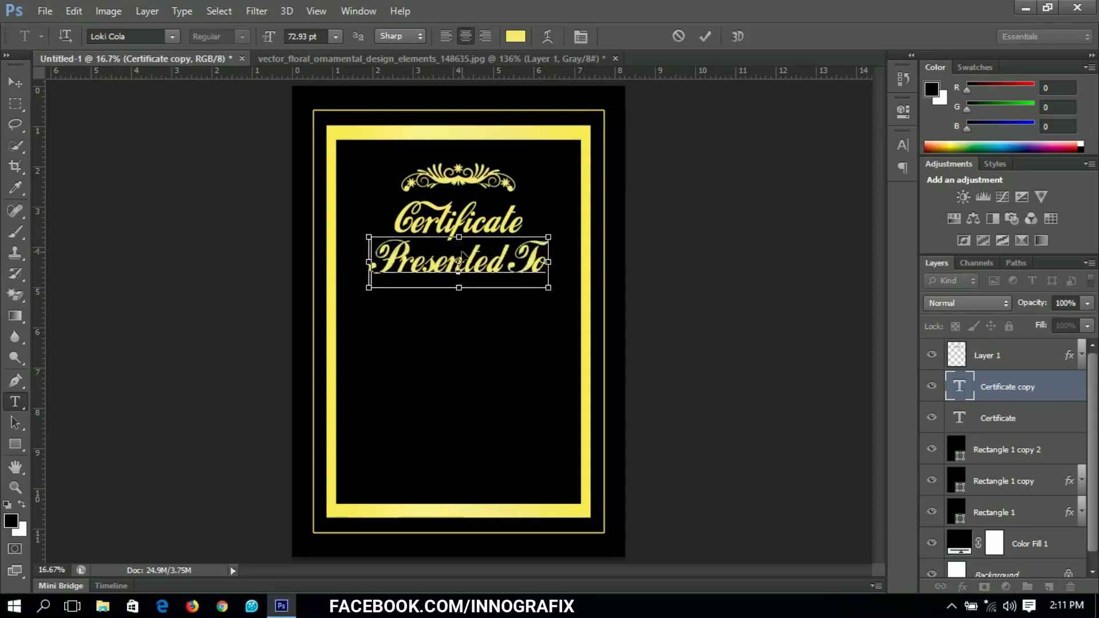
Set the Presented To text in the Old English Text font
key("ctrl+a")
left_click(147, 32)
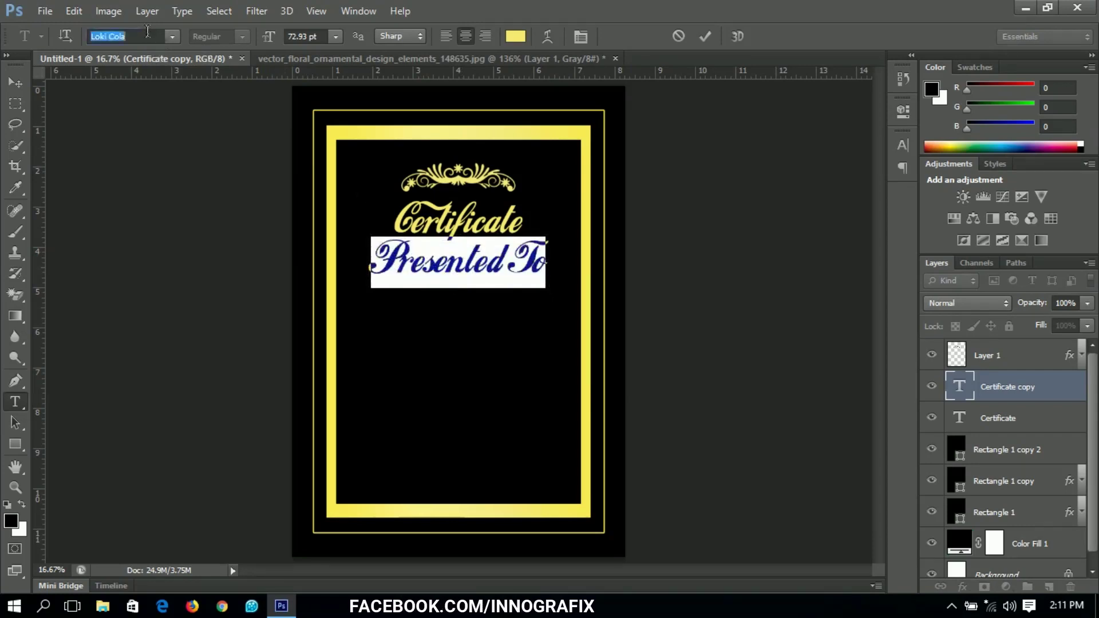
type("ld English Text...")
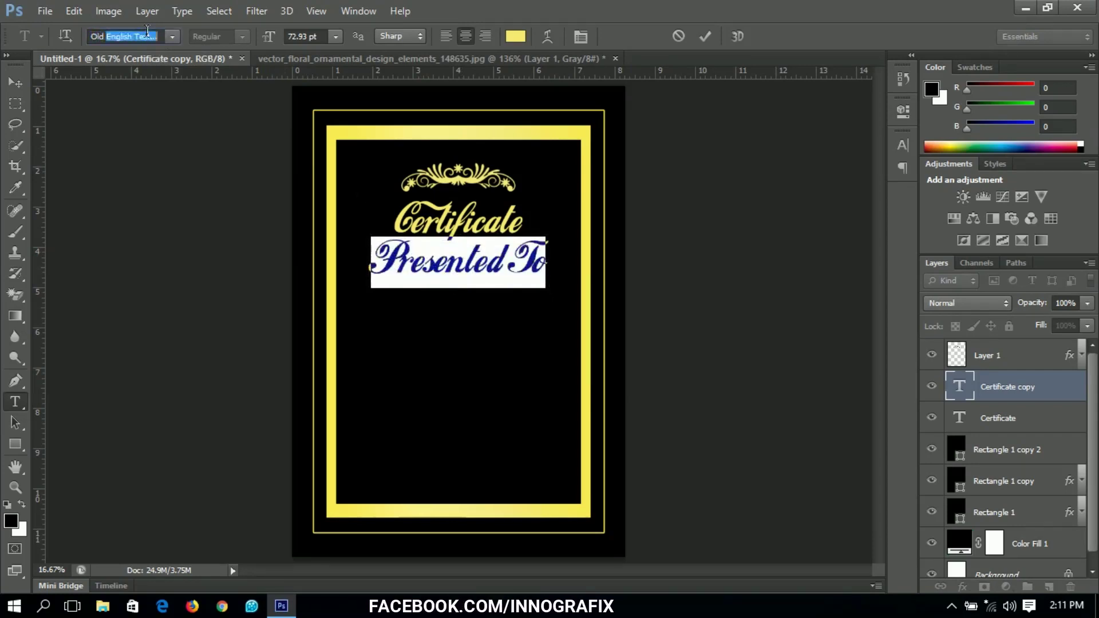
key("Return")
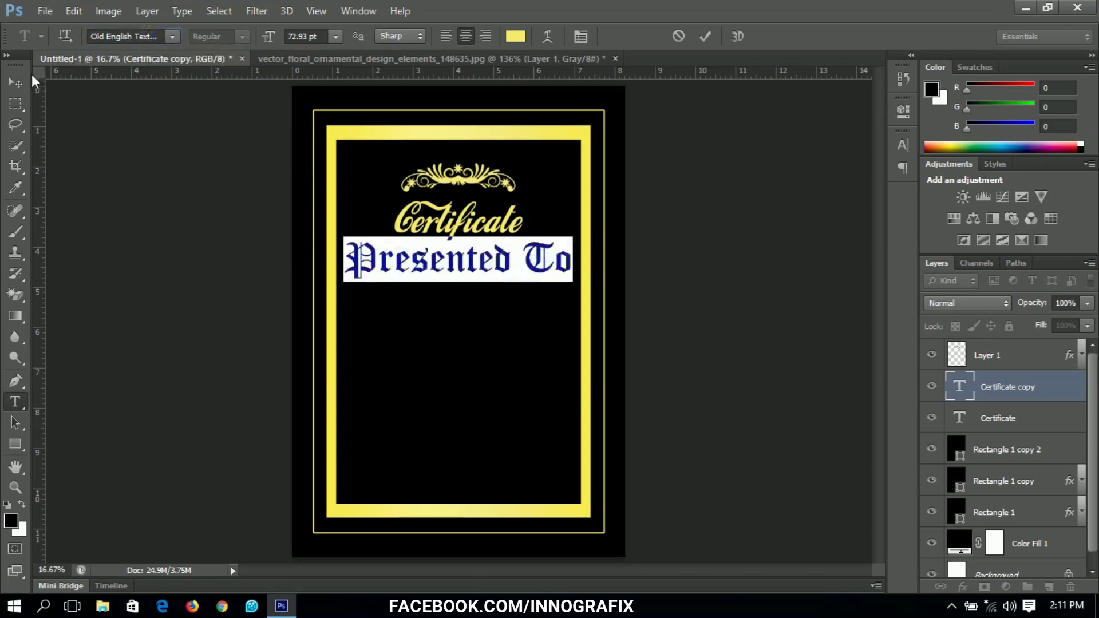
left_click(16, 84)
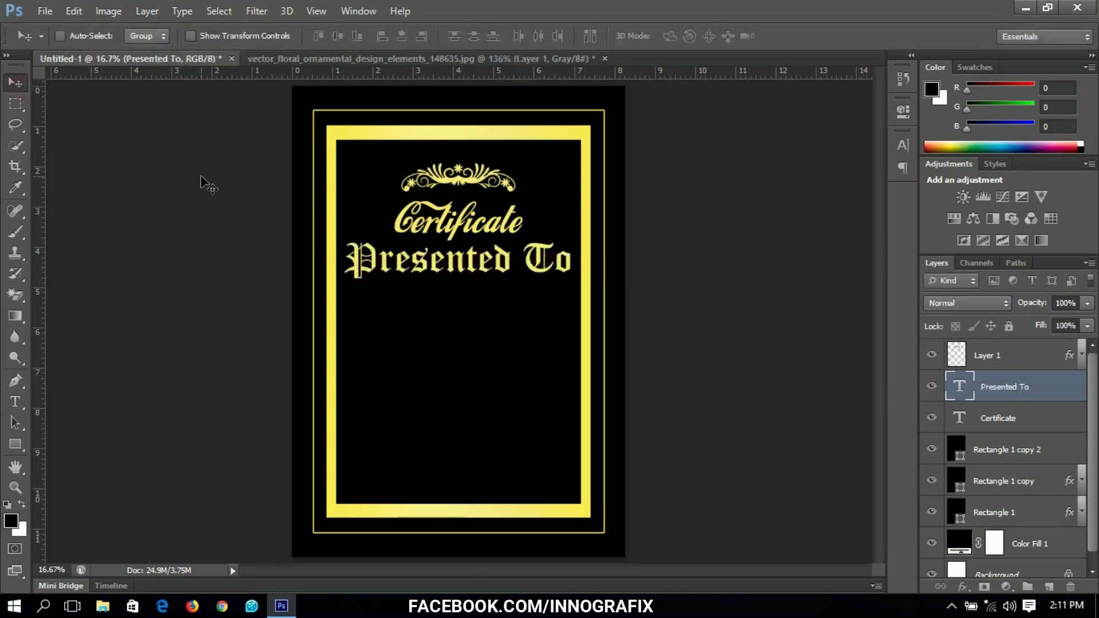
Shrink Presented To to about 72%, centre it horizontally and nudge it lower
key("ctrl+t")
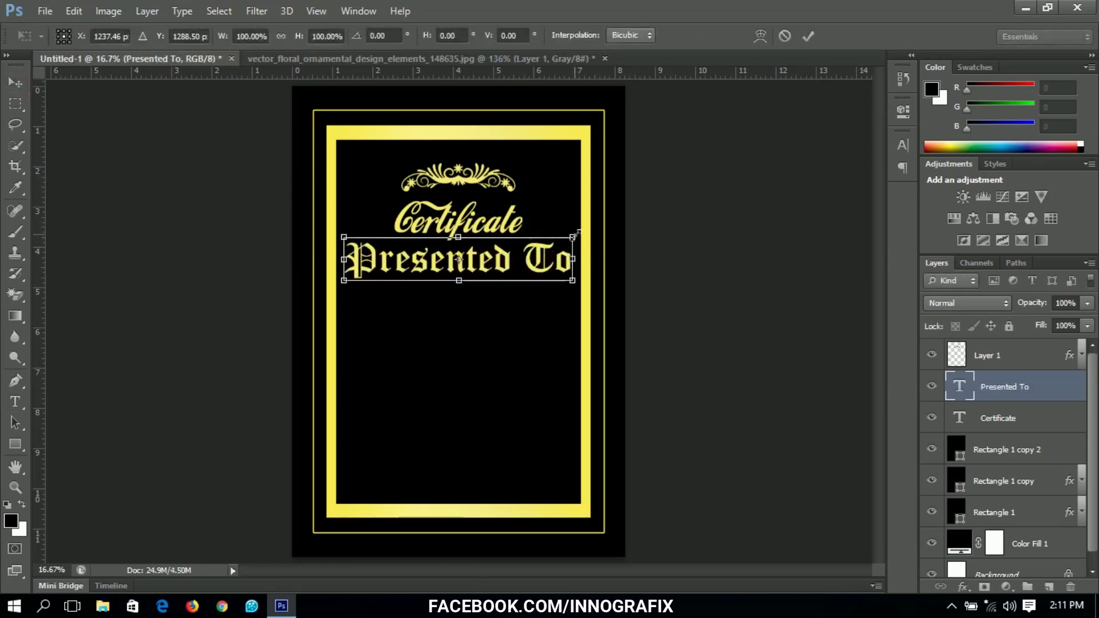
left_click_drag(572, 236, 524, 250)
double_click(496, 264)
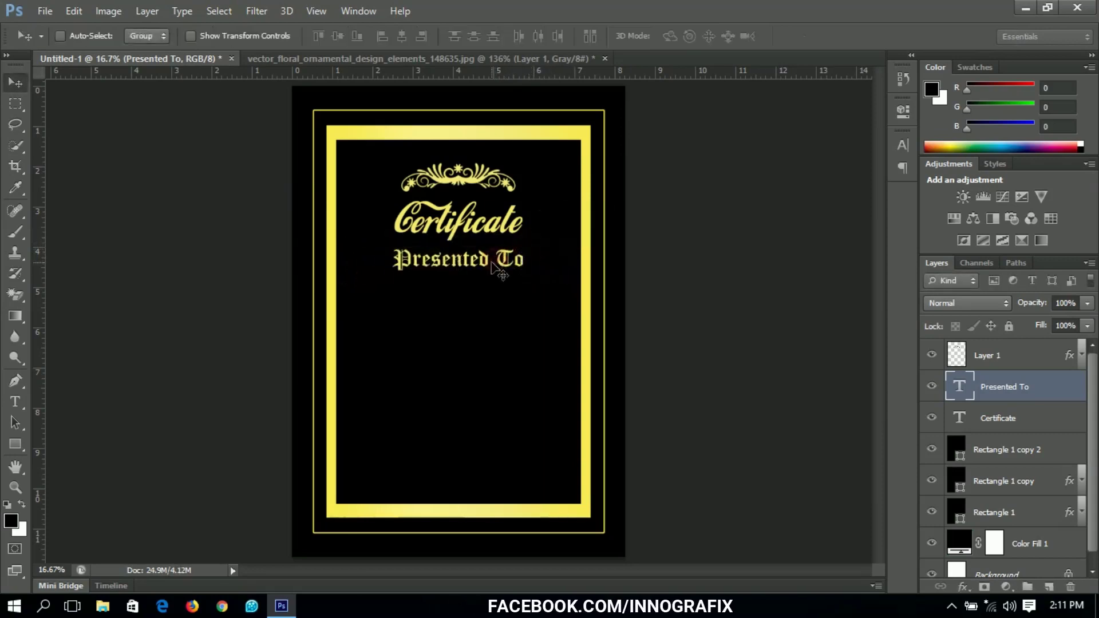
key("ctrl+a")
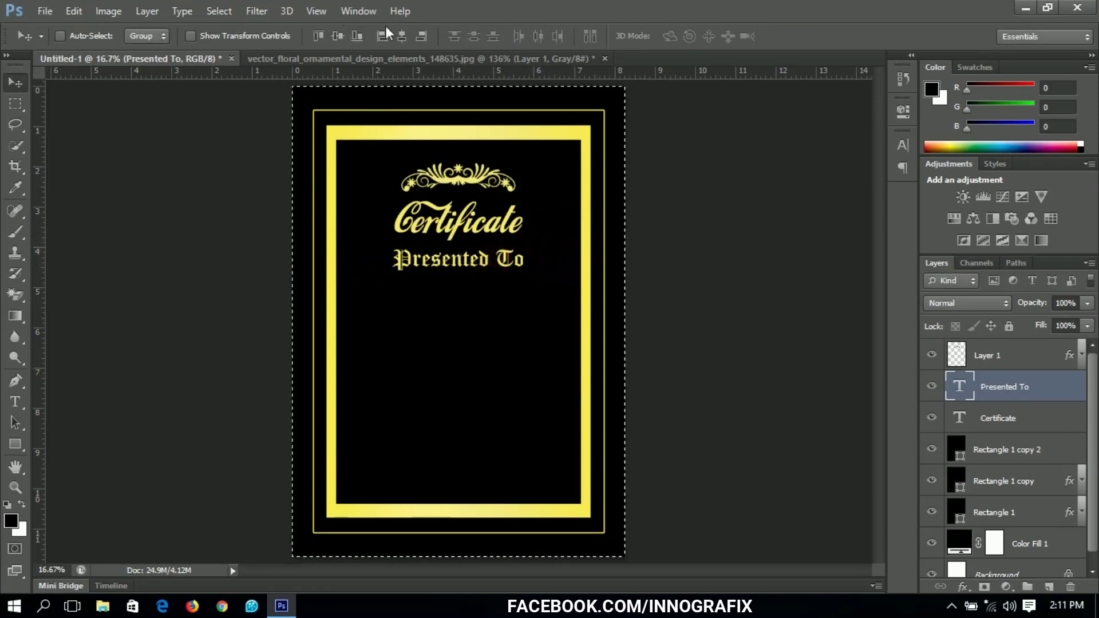
left_click(402, 36)
key("ctrl+d")
left_click_drag(412, 279, 417, 286)
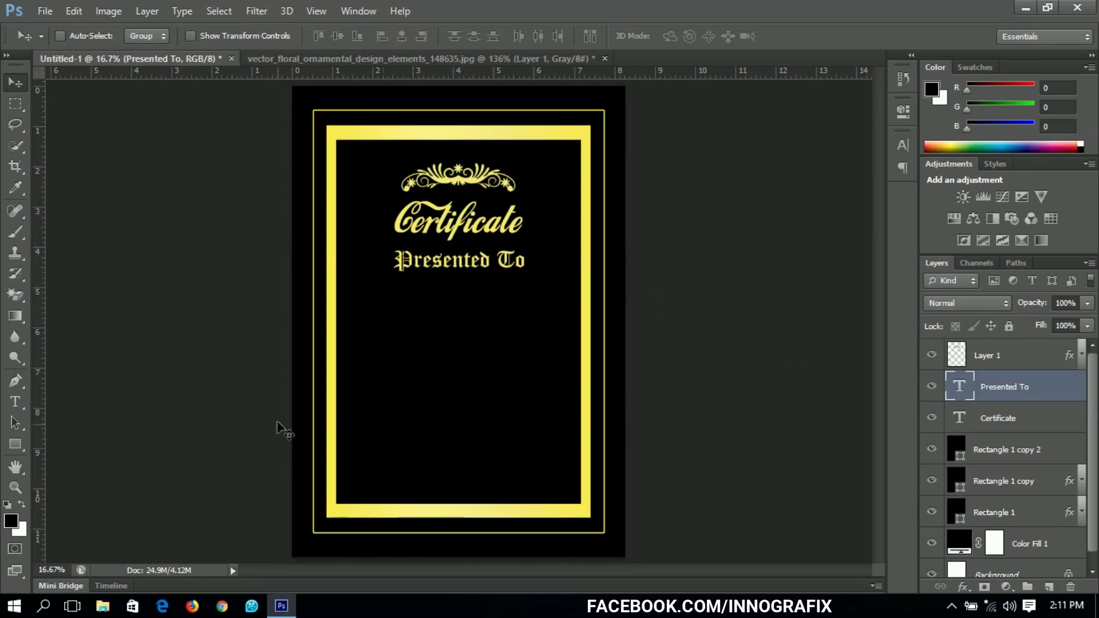
Draw a long thin rectangle below Presented To filled with the frame's gold (#f6ed82)
left_click(15, 448)
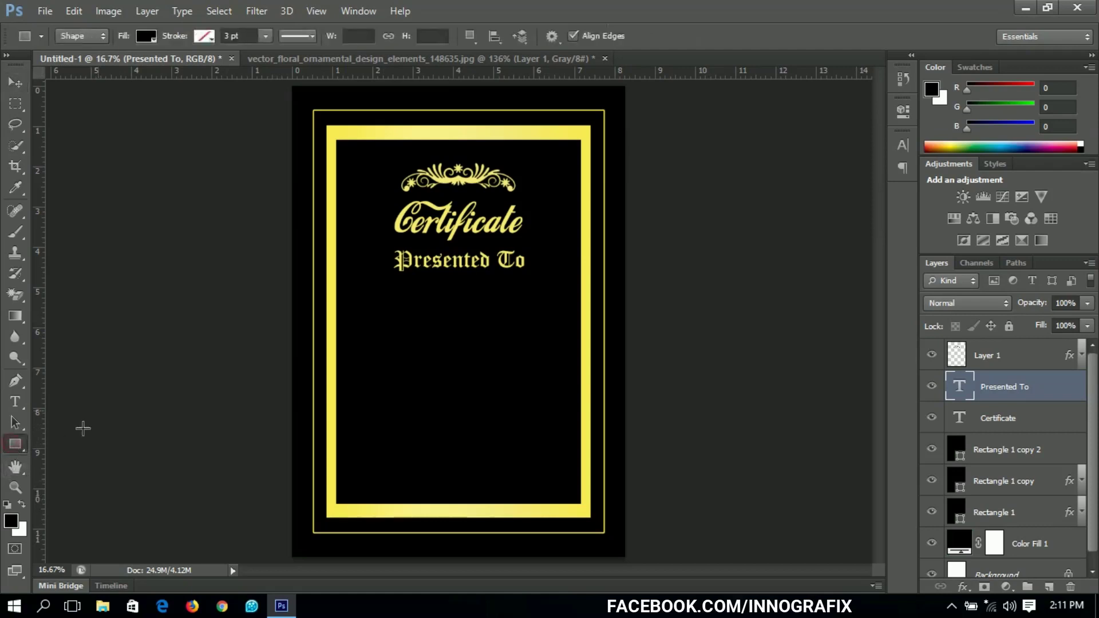
right_click(21, 445)
left_click(93, 446)
left_click_drag(346, 309, 576, 309)
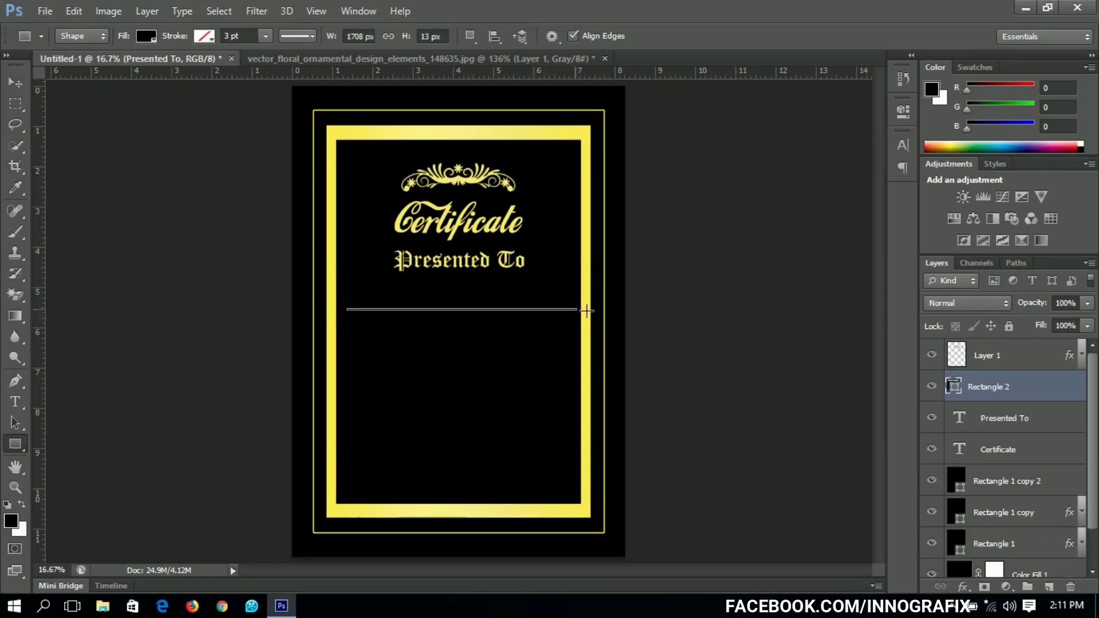
double_click(953, 389)
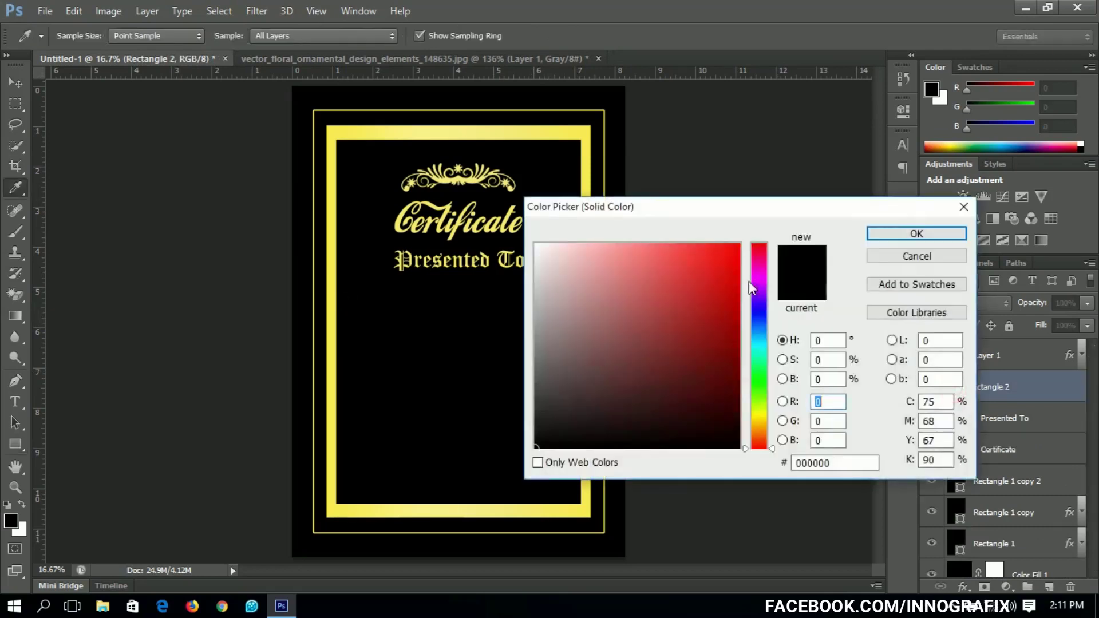
left_click(489, 131)
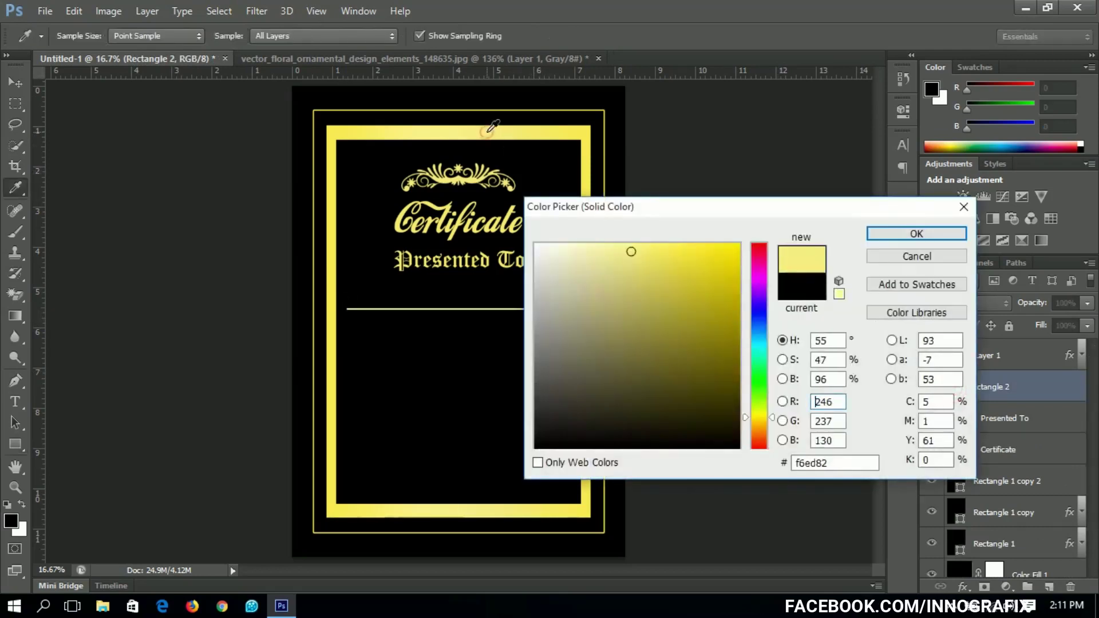
left_click(894, 236)
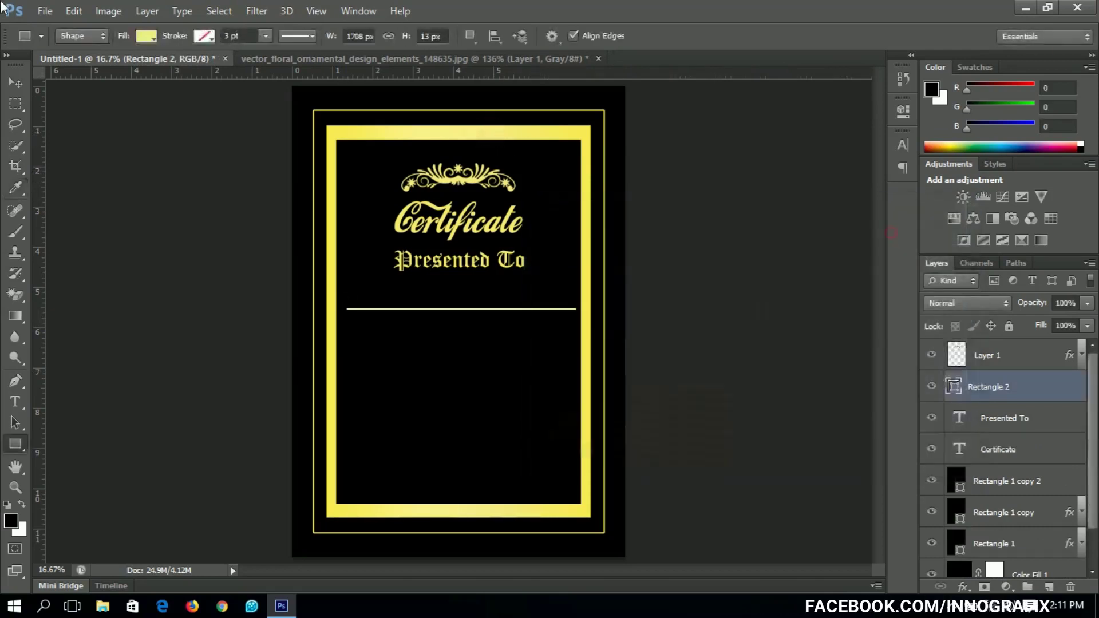
Centre the gold line horizontally on the page and move it a little lower
left_click(15, 82)
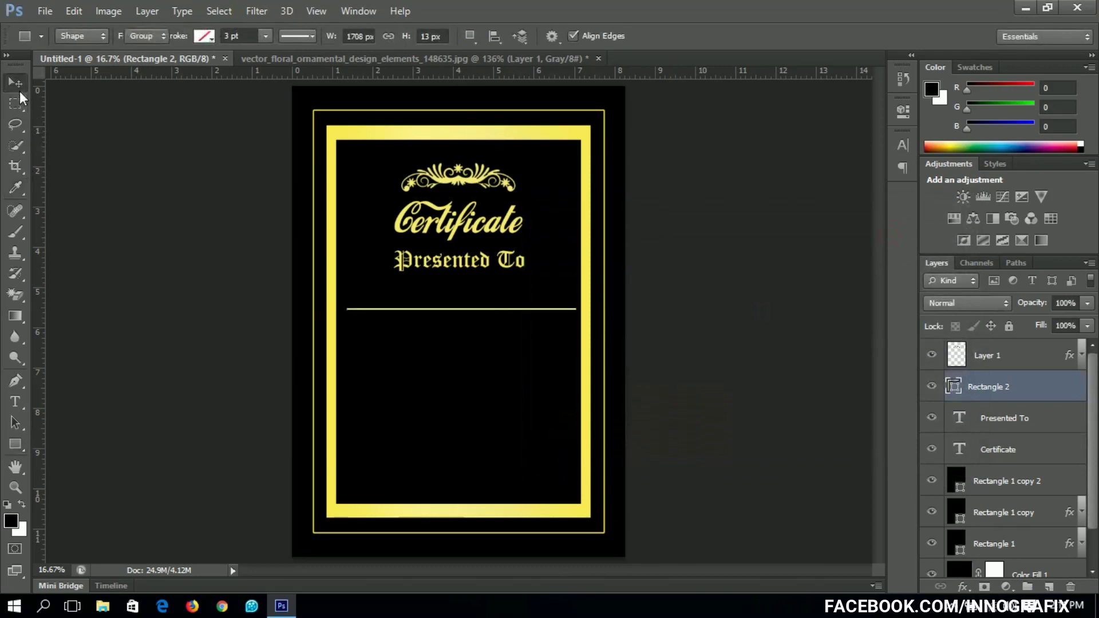
key("ctrl+a")
left_click(402, 35)
key("ctrl+d")
left_click_drag(487, 280, 491, 293)
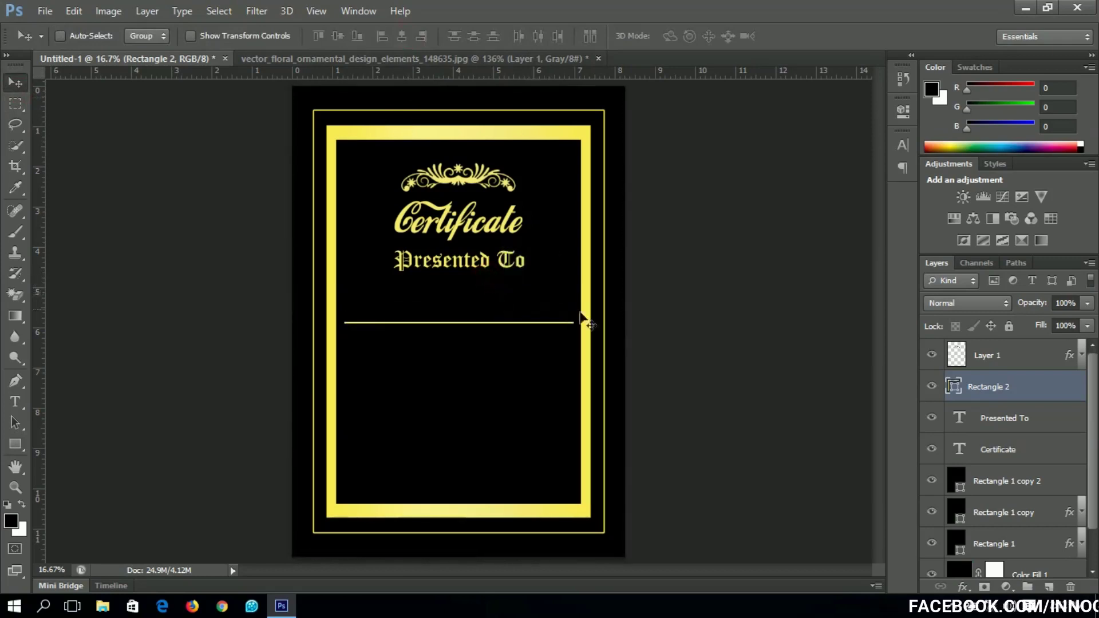
Move the gold line further down, then duplicate Presented To and drag the copy onto the line
left_click(997, 424)
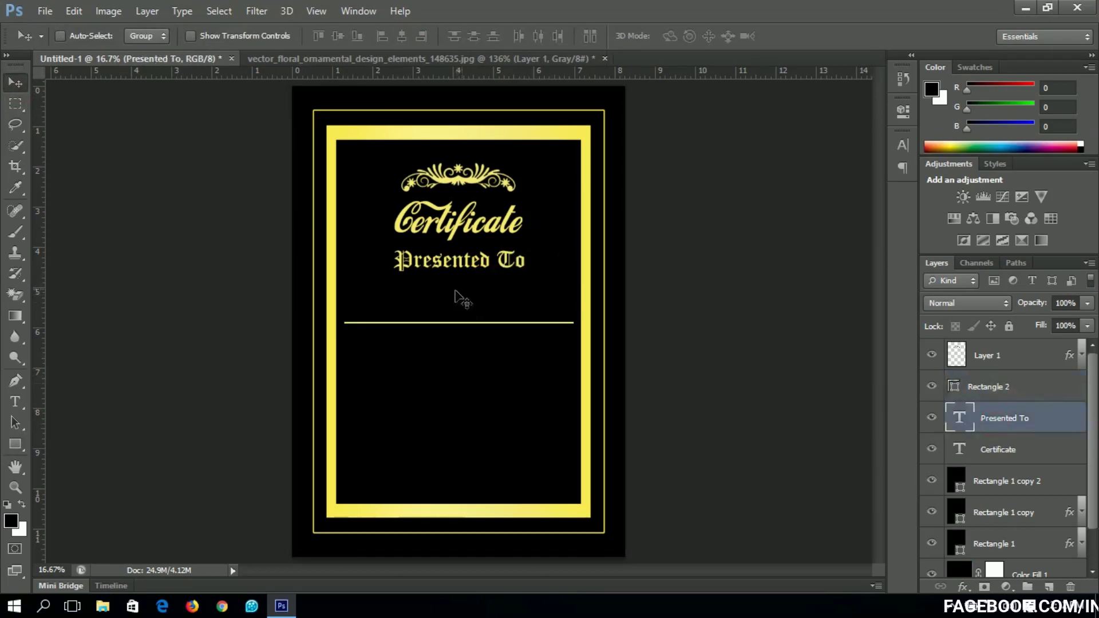
left_click(999, 387)
mouse_move(515, 300)
left_mouse_down()
mouse_move(506, 329)
mouse_move(506, 311)
left_mouse_up()
left_click(1047, 428)
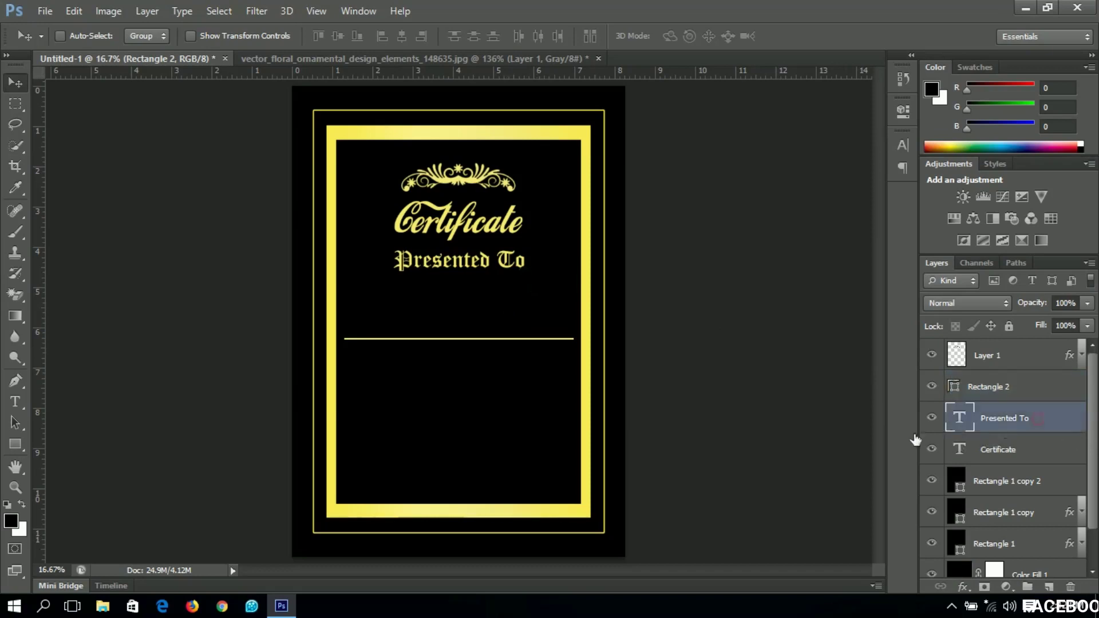
key("ctrl+j")
left_click_drag(479, 278, 472, 338)
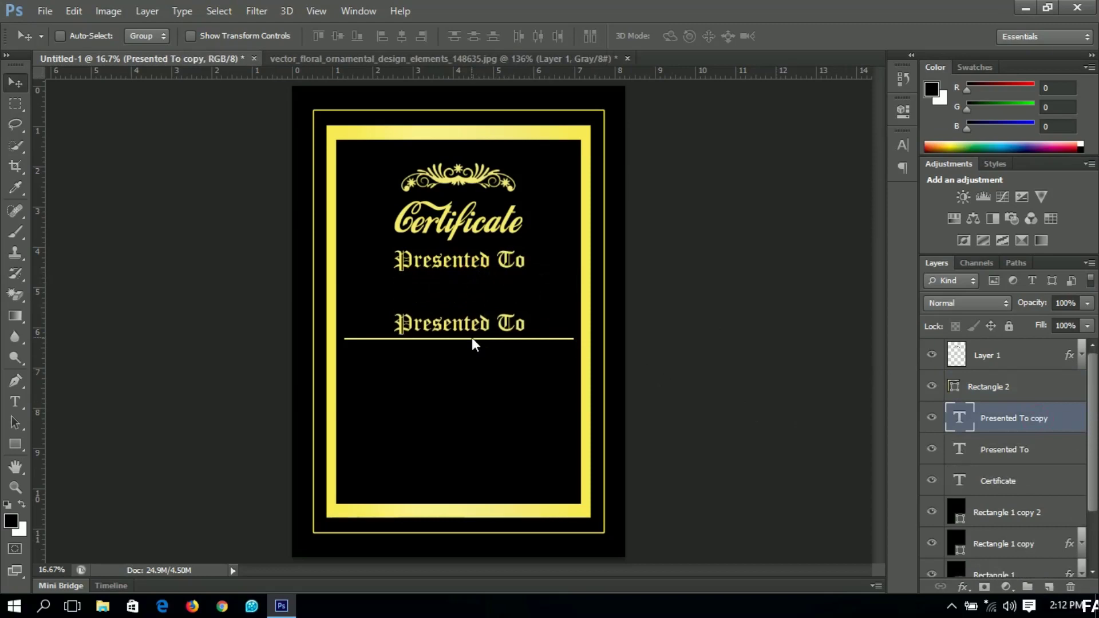
Replace the copied text with the recipient's full name in capitals, set in Helvetica Inserat
key("t")
left_click(478, 324)
key("ctrl+a")
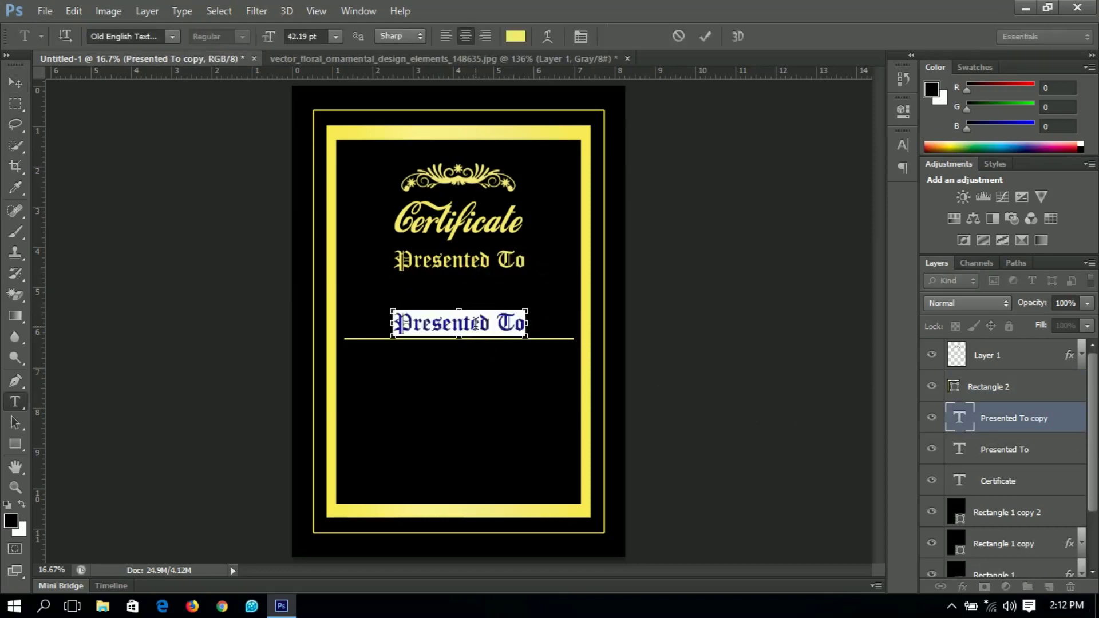
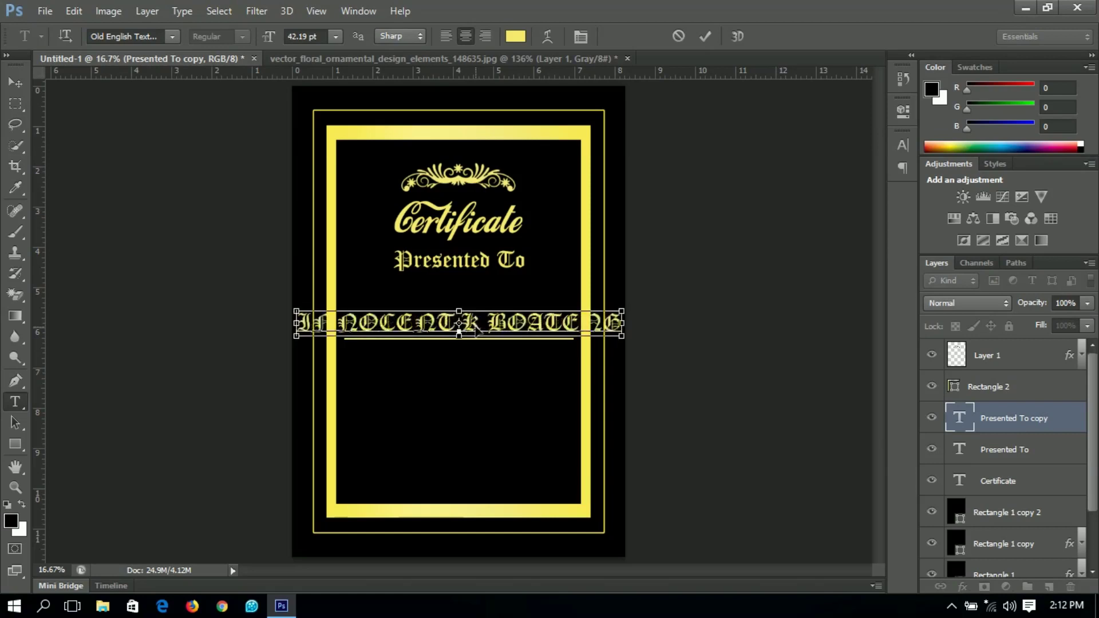
key("ctrl+a")
left_click(148, 35)
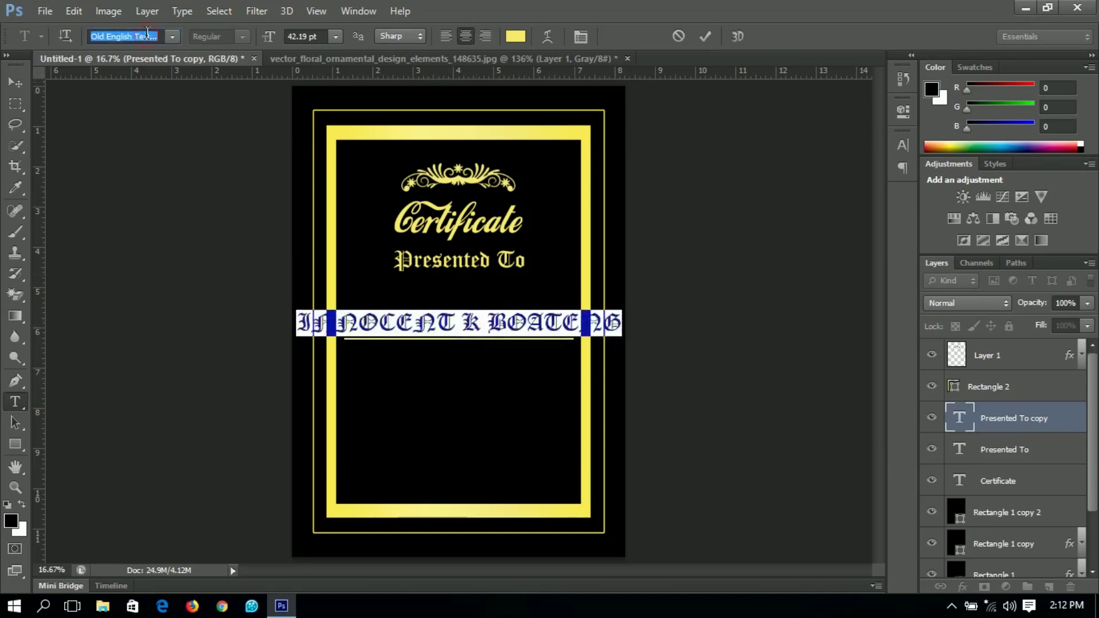
type("HelveticaInsera")
key("Return")
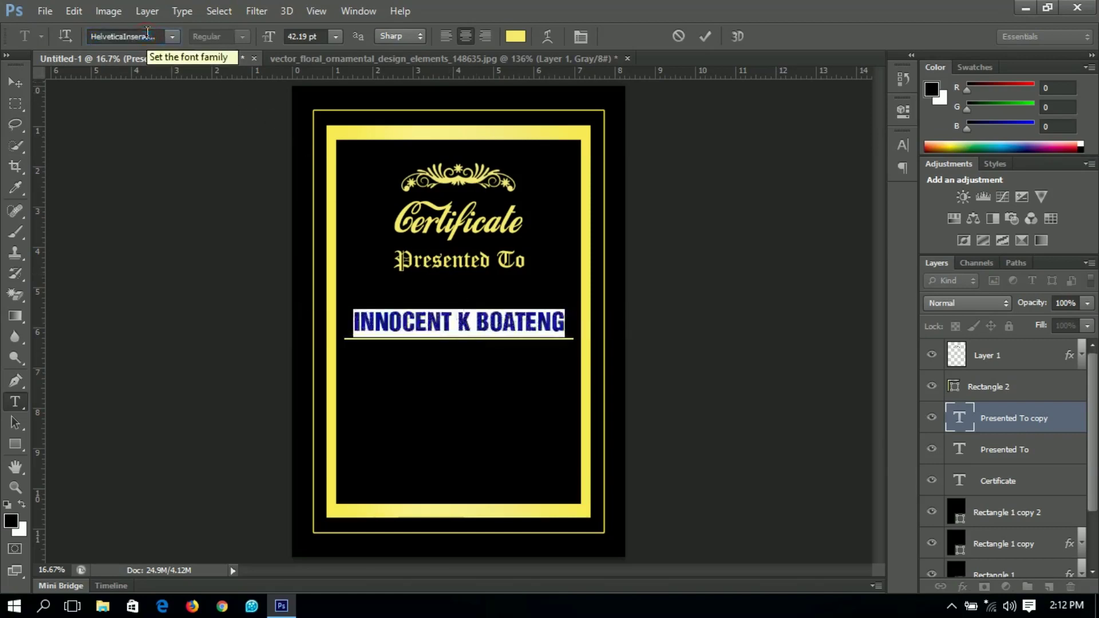
left_click(16, 81)
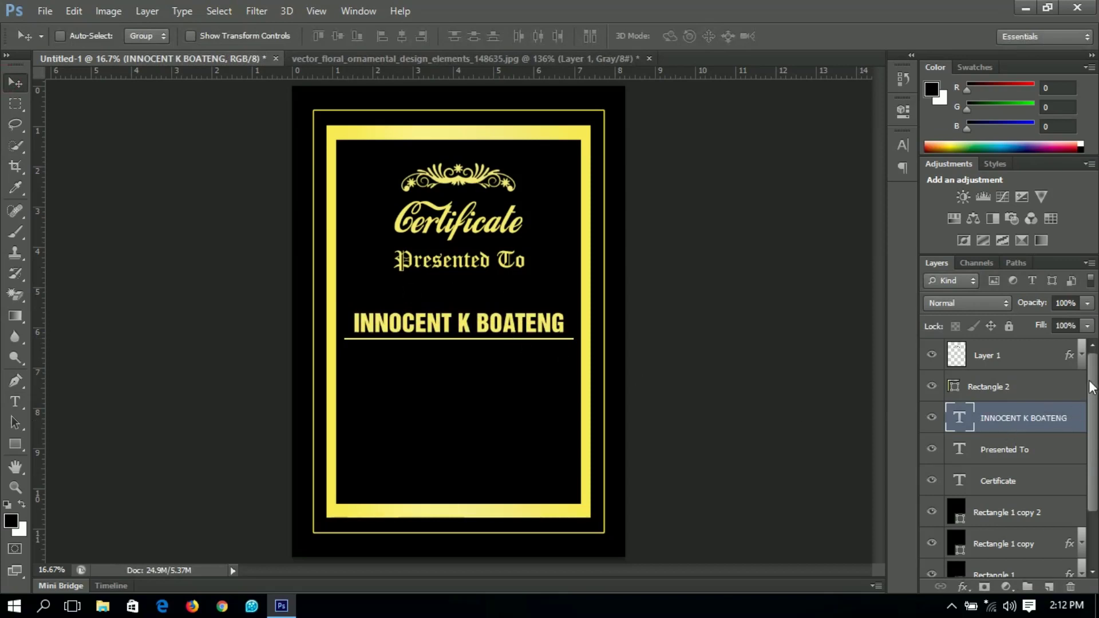
Copy the inner frame layer's gold gradient style and paste it onto the name layer
scroll(1091, 387, "down", 2)
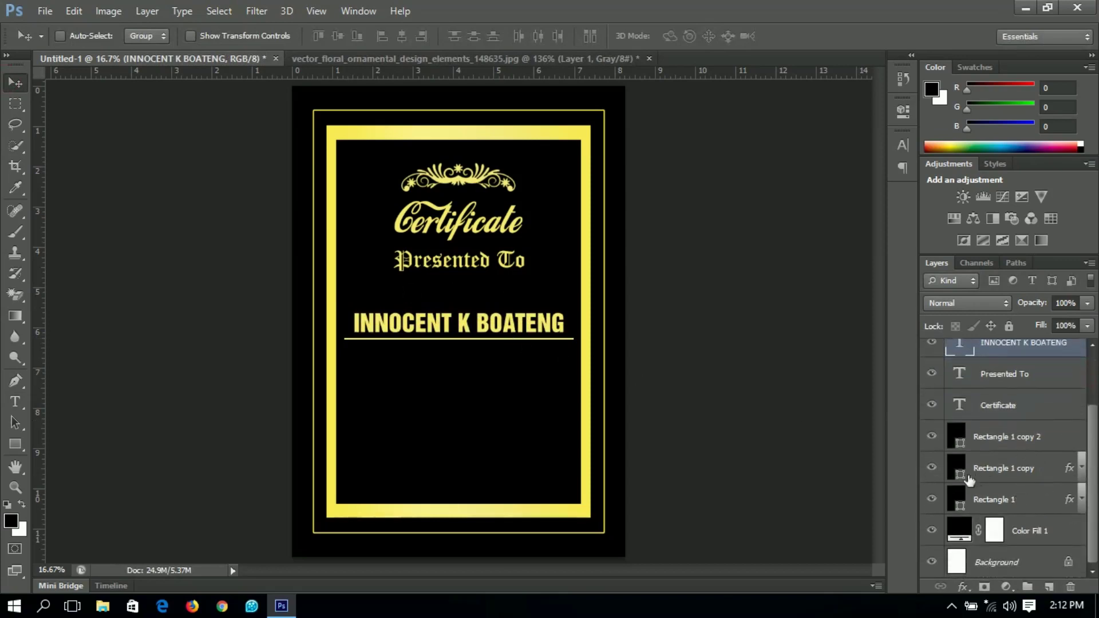
left_click(931, 470)
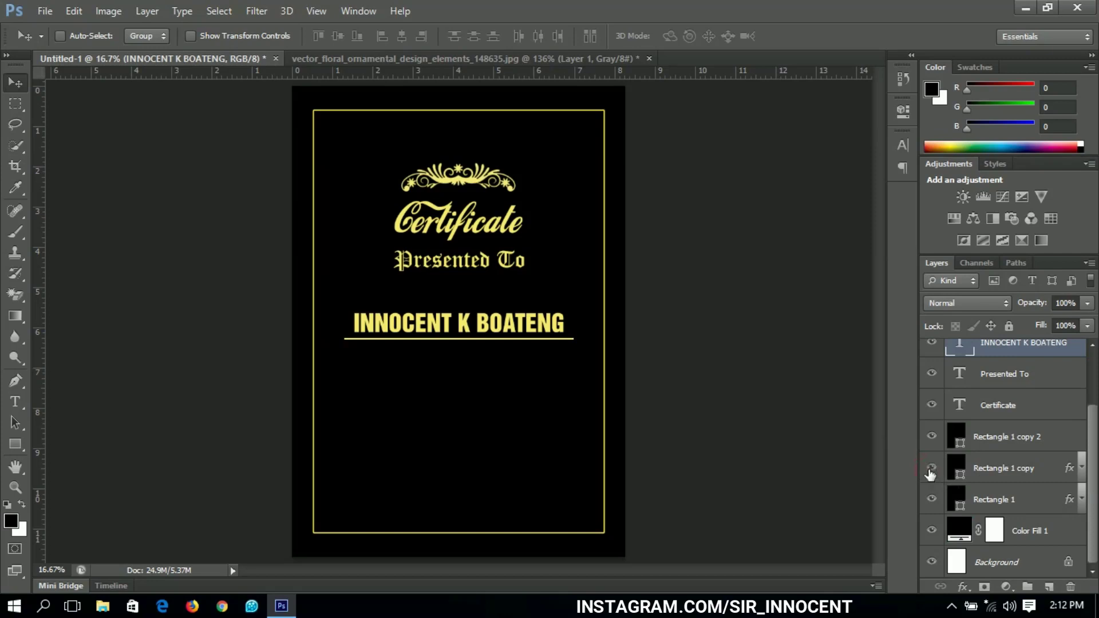
left_click(931, 472)
right_click(998, 479)
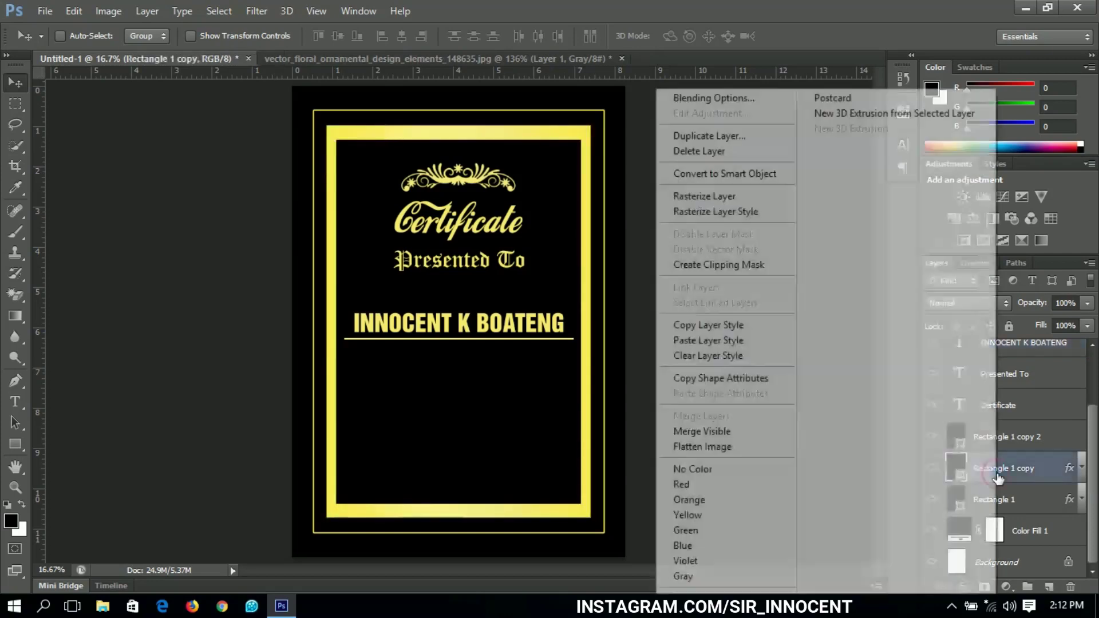
left_click(726, 331)
left_click_drag(1092, 438, 1031, 392)
left_click(1026, 403)
right_click(1020, 396)
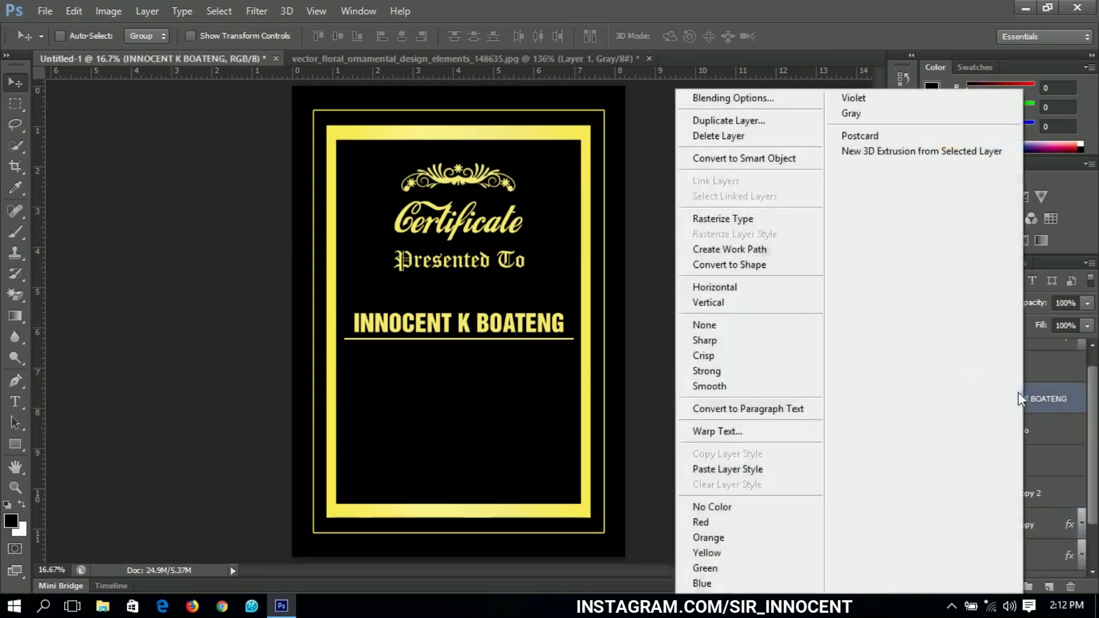
left_click(715, 475)
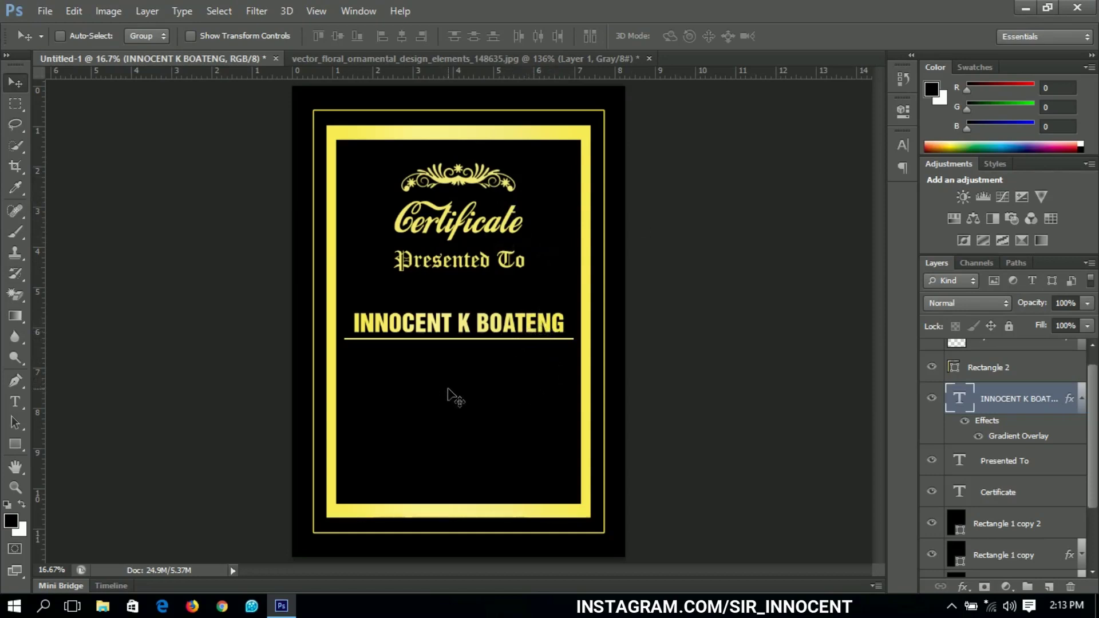
Shift the recipient's name down slightly and paste the gold Gradient Overlay style onto the Certificate title
key("shift+Down")
key("shift+Down")
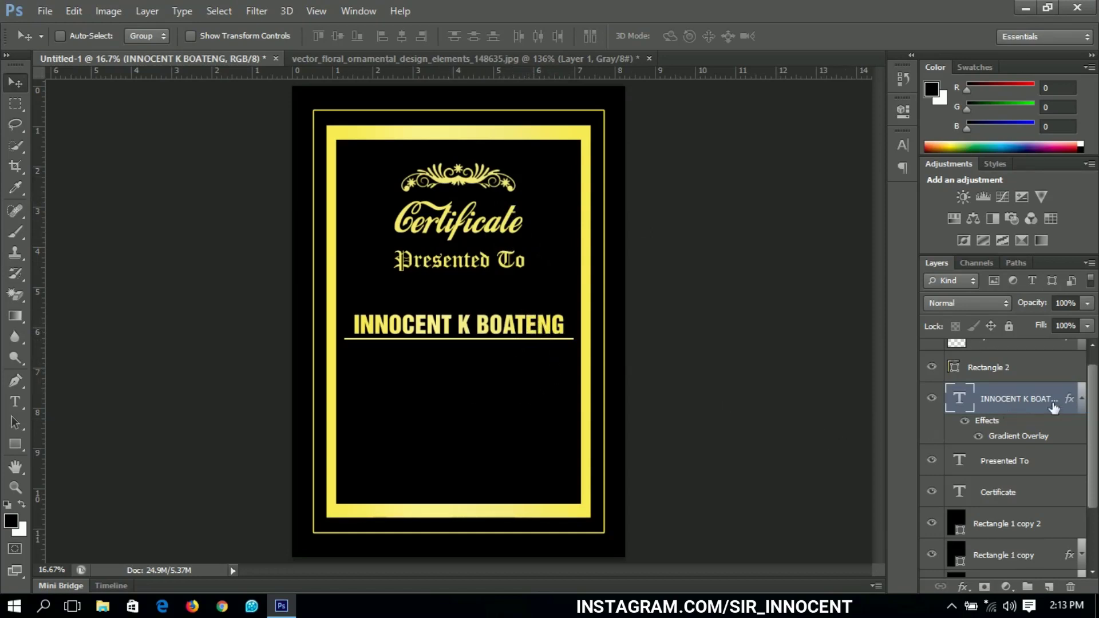
left_click(1084, 399)
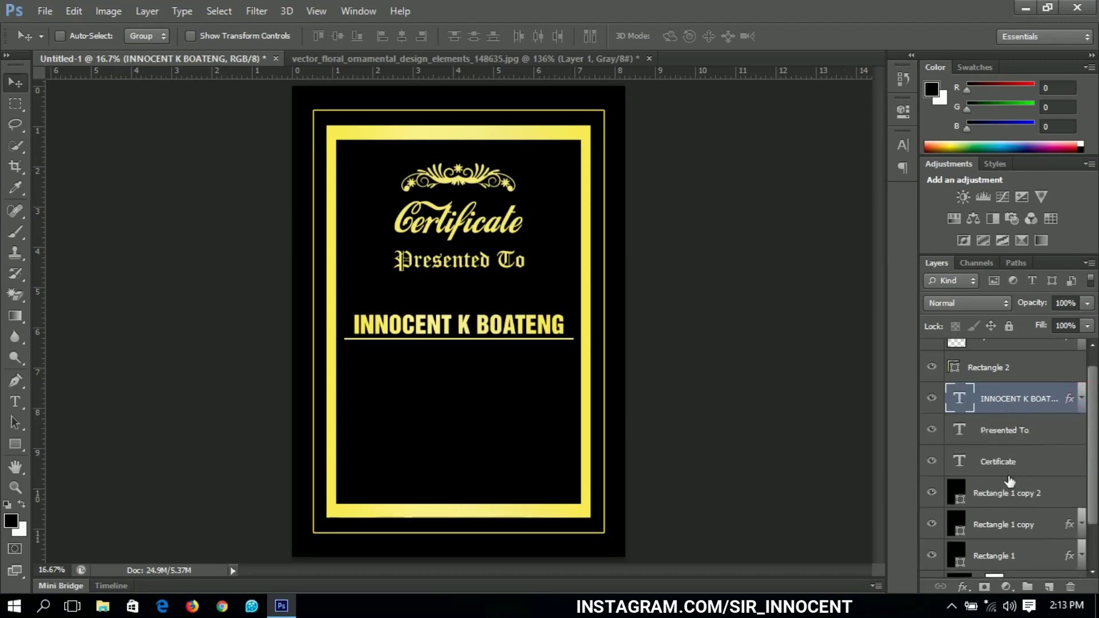
left_click(1001, 470)
right_click(1001, 472)
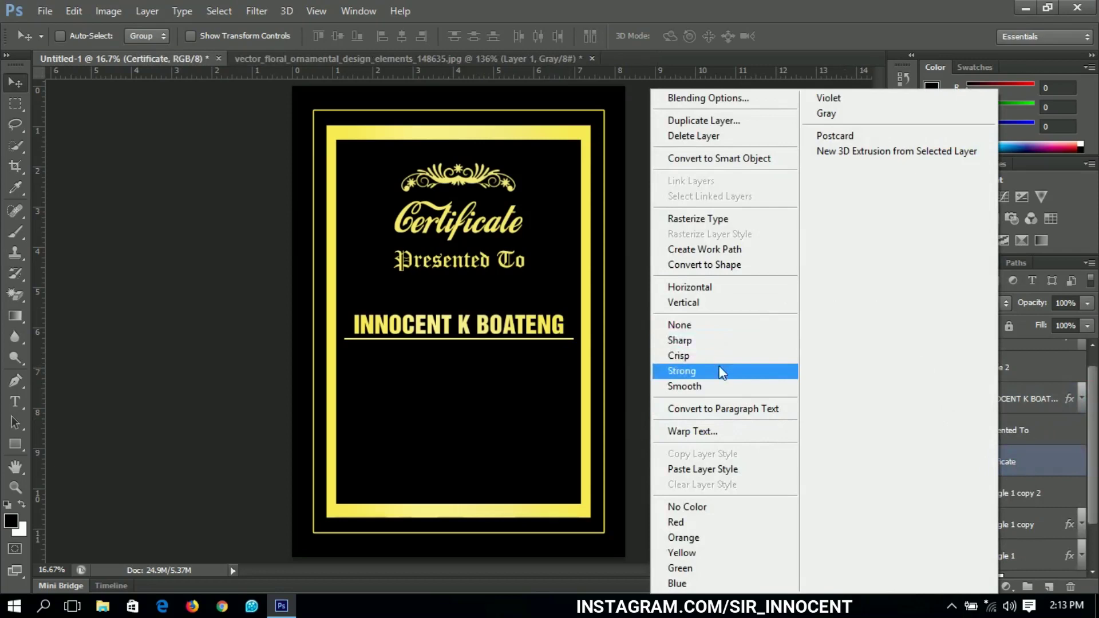
left_click(708, 472)
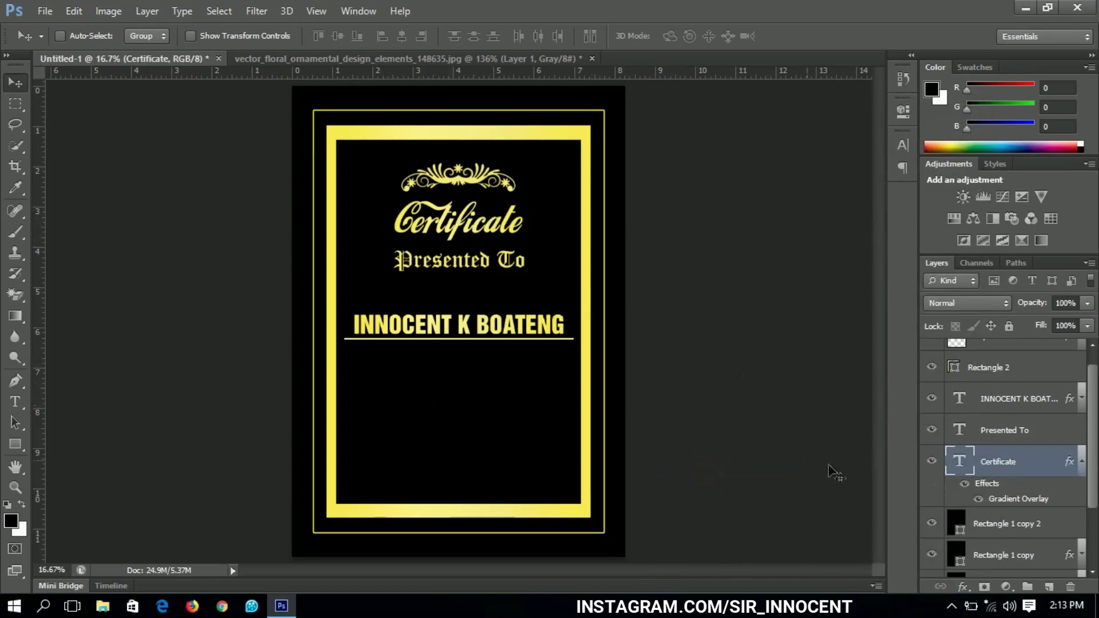
left_click(1081, 455)
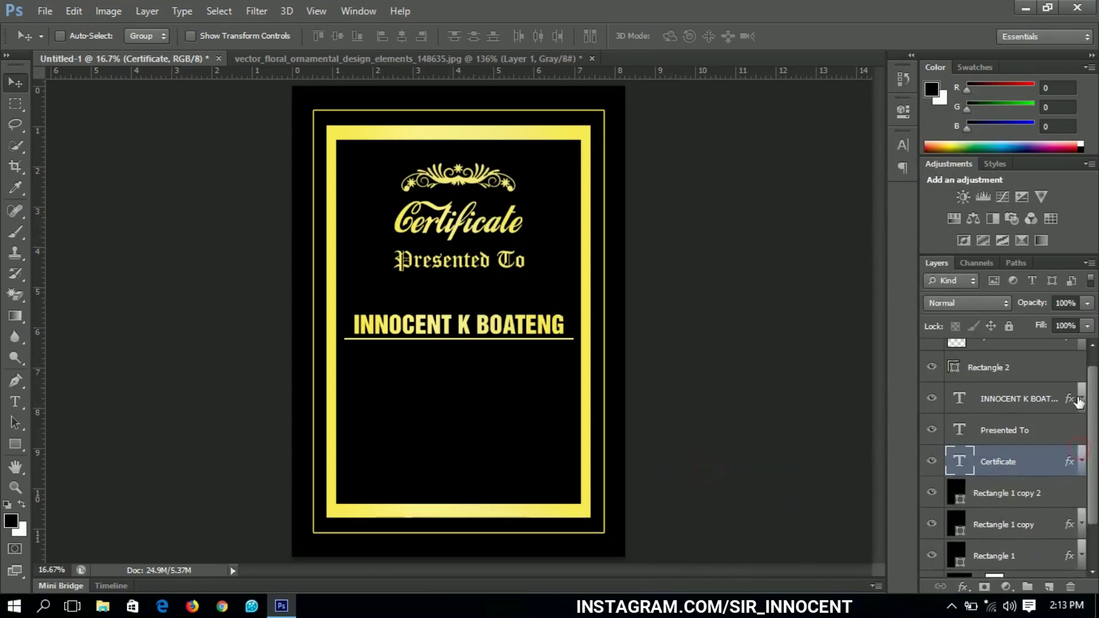
left_click(1025, 429)
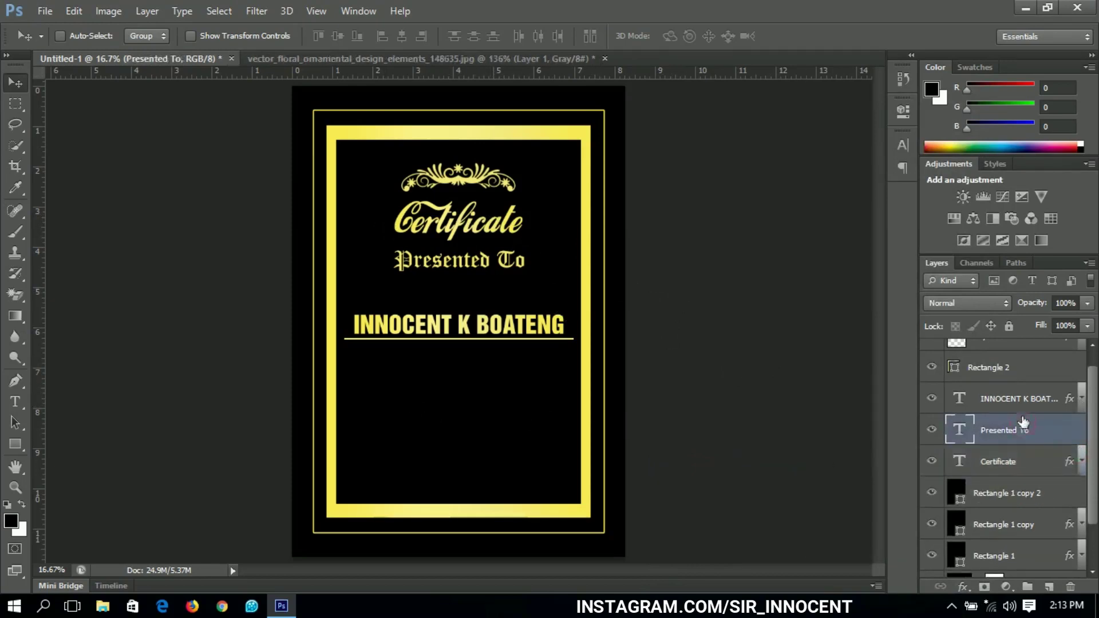